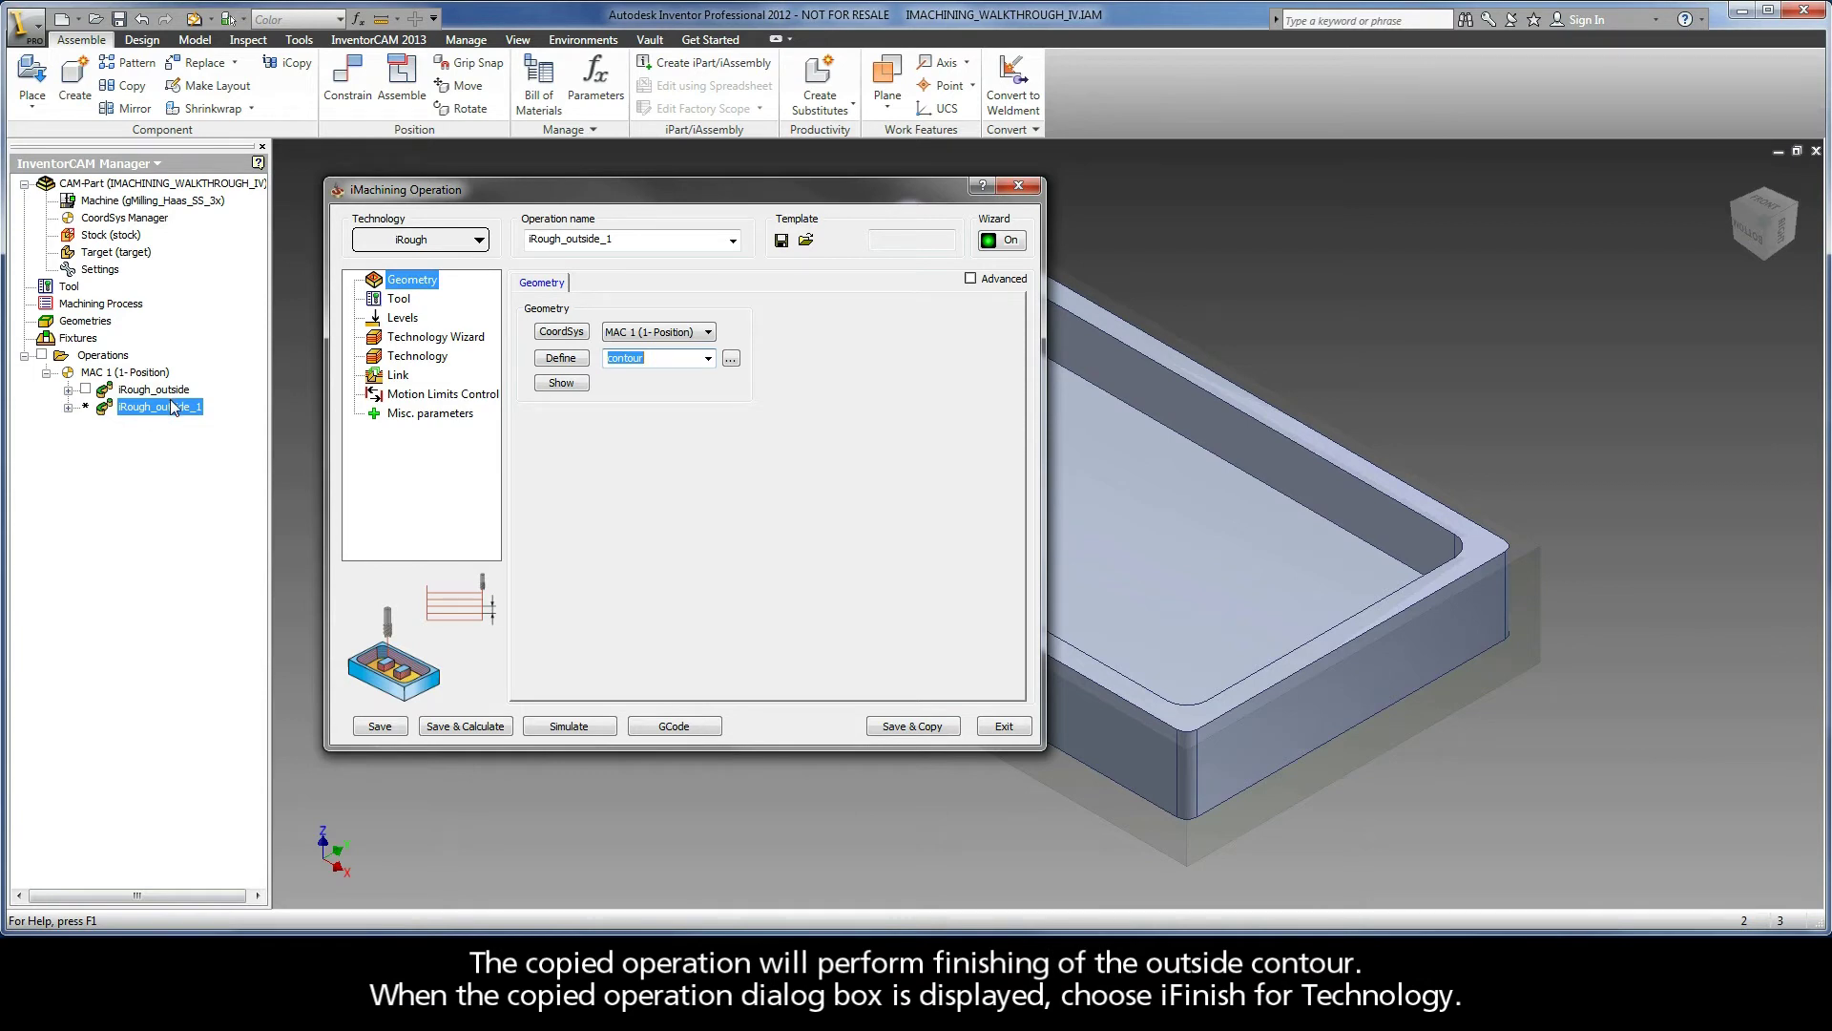
Switch the copied outside contour operation's technology to iFinish and check its parent operation in the iRest data.
left_click(413, 246)
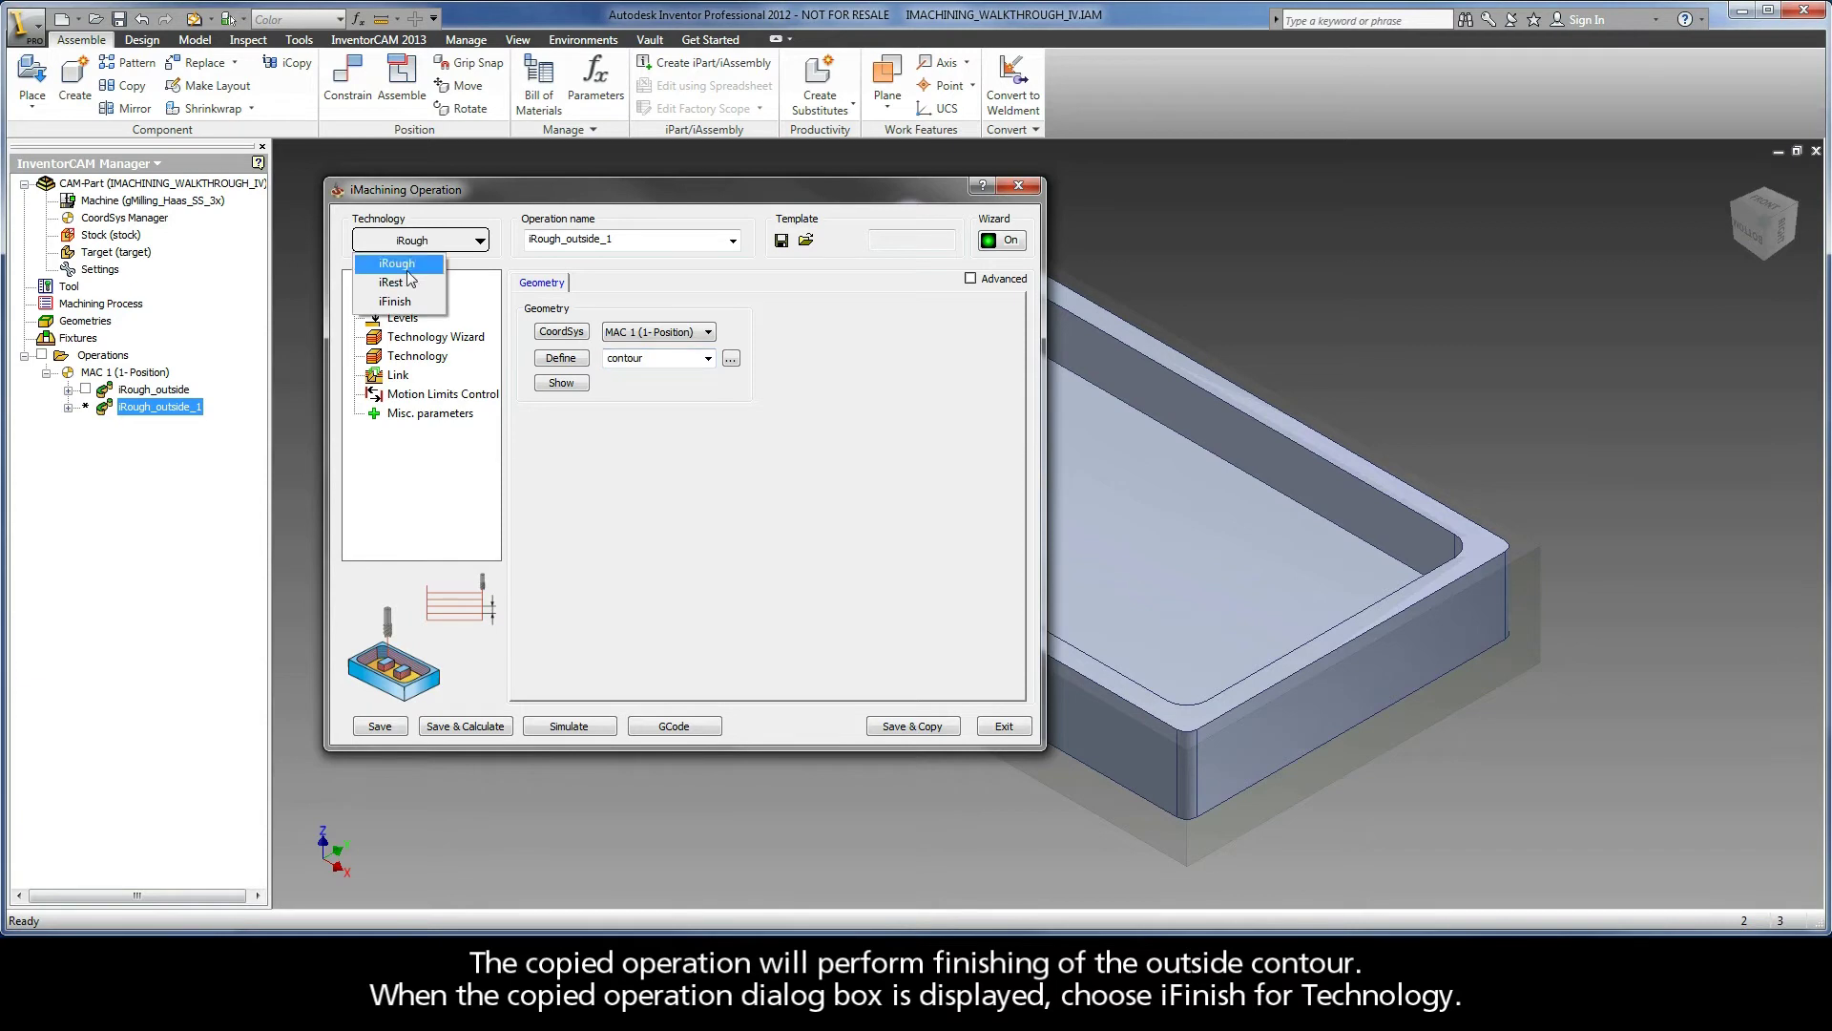
left_click(401, 302)
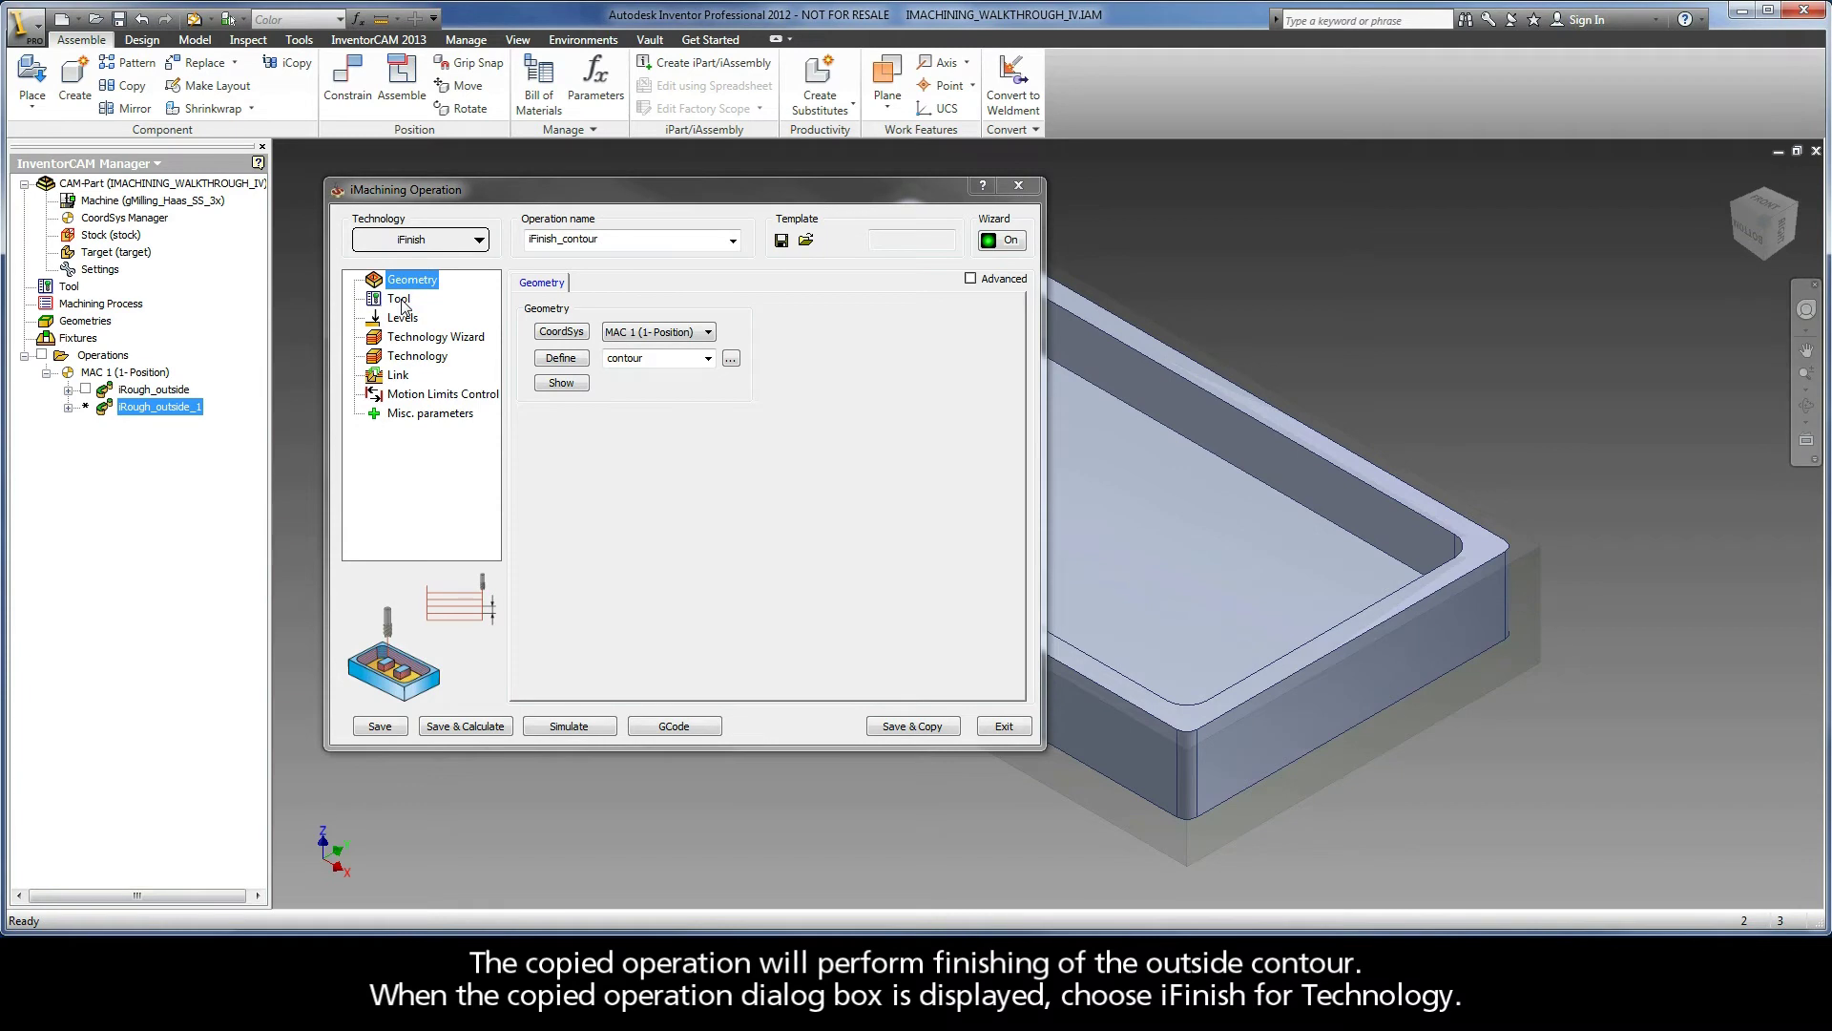
left_click(404, 360)
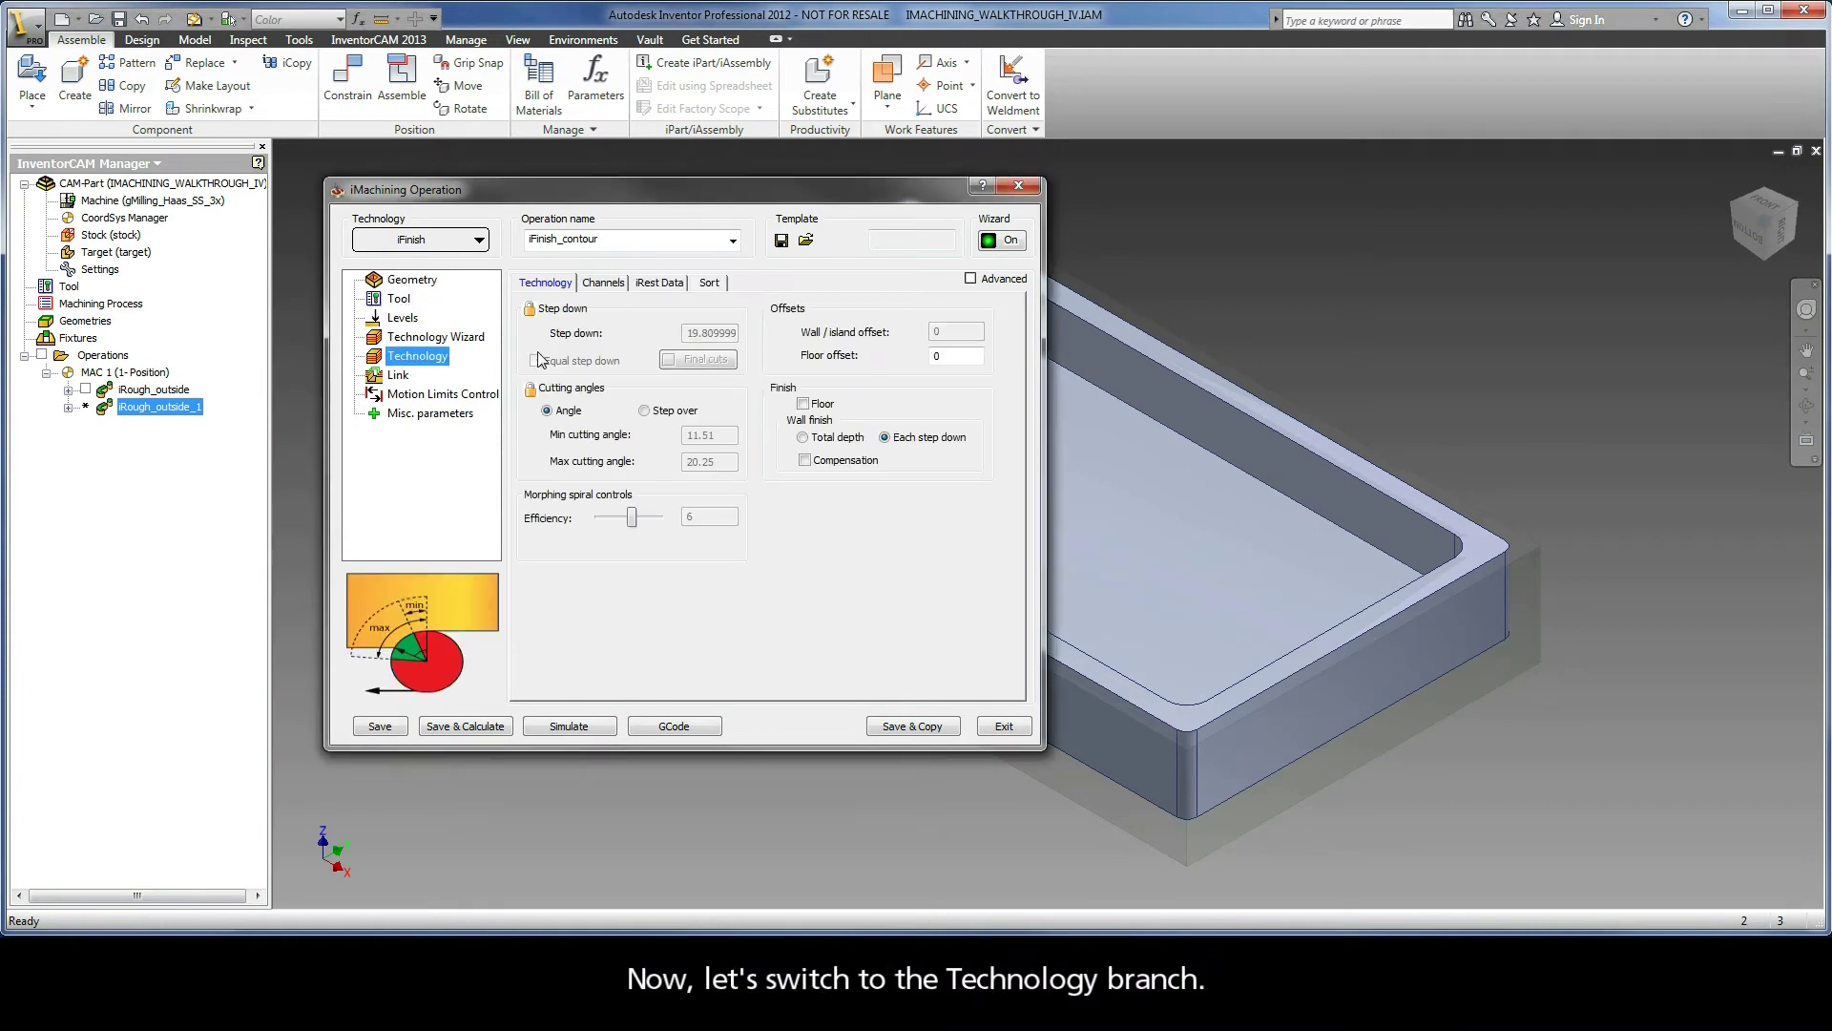
left_click(658, 283)
Name the finishing operation iFinish_outside, then save and calculate it.
double_click(615, 240)
left_click_drag(607, 241, 572, 241)
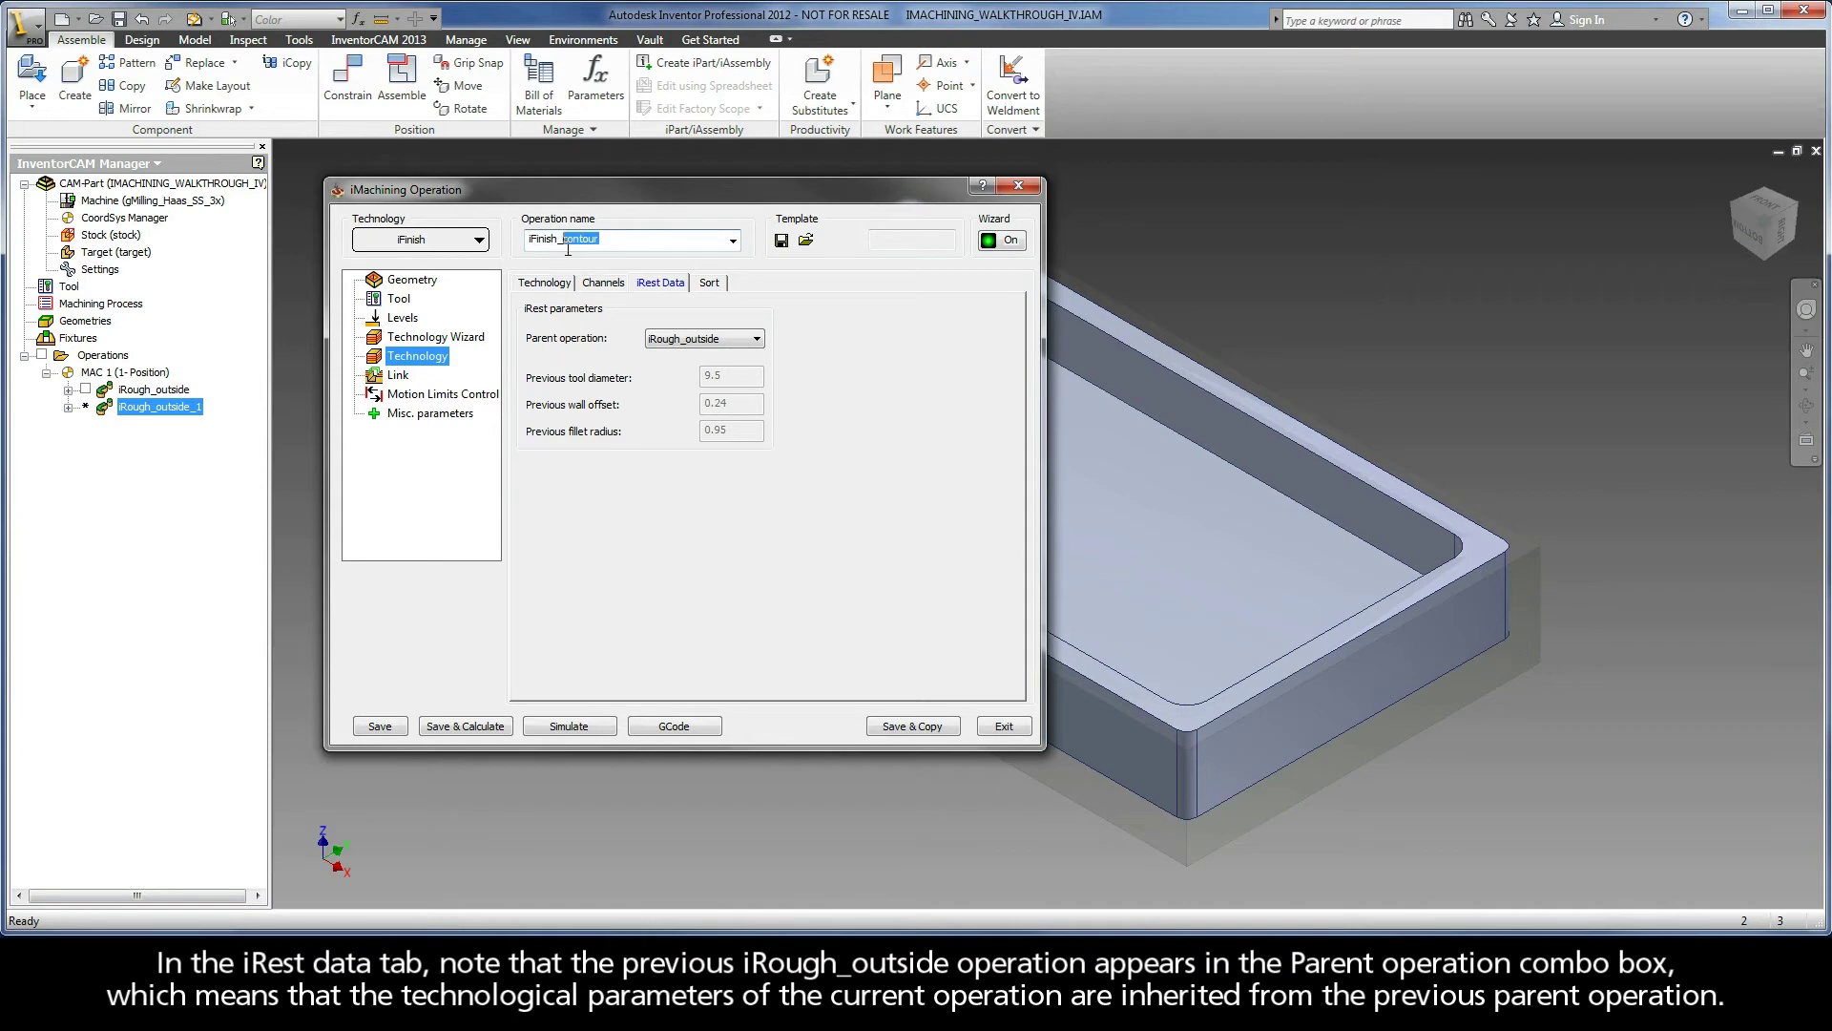
type("o")
left_click(454, 727)
Simulate the outside finishing in SolidVerify mode at a reduced simulation speed, then exit the simulation and the operation.
left_click(565, 728)
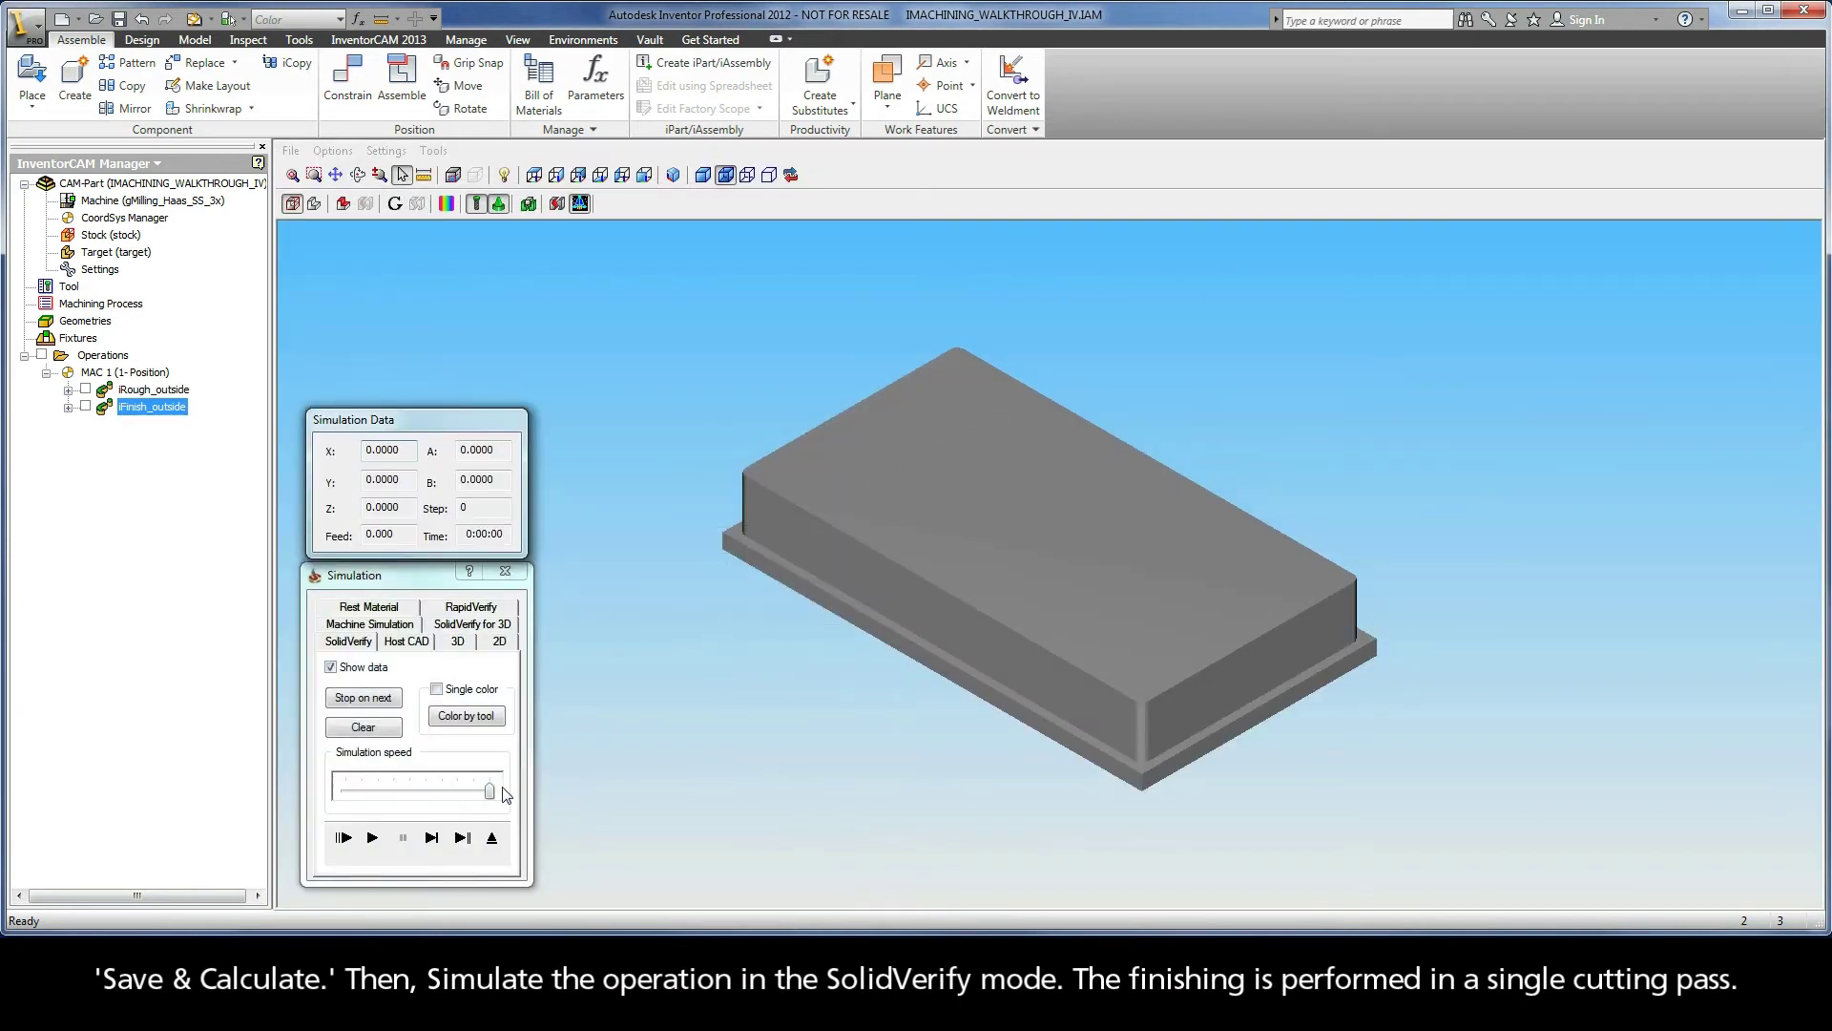
left_click_drag(490, 792, 457, 793)
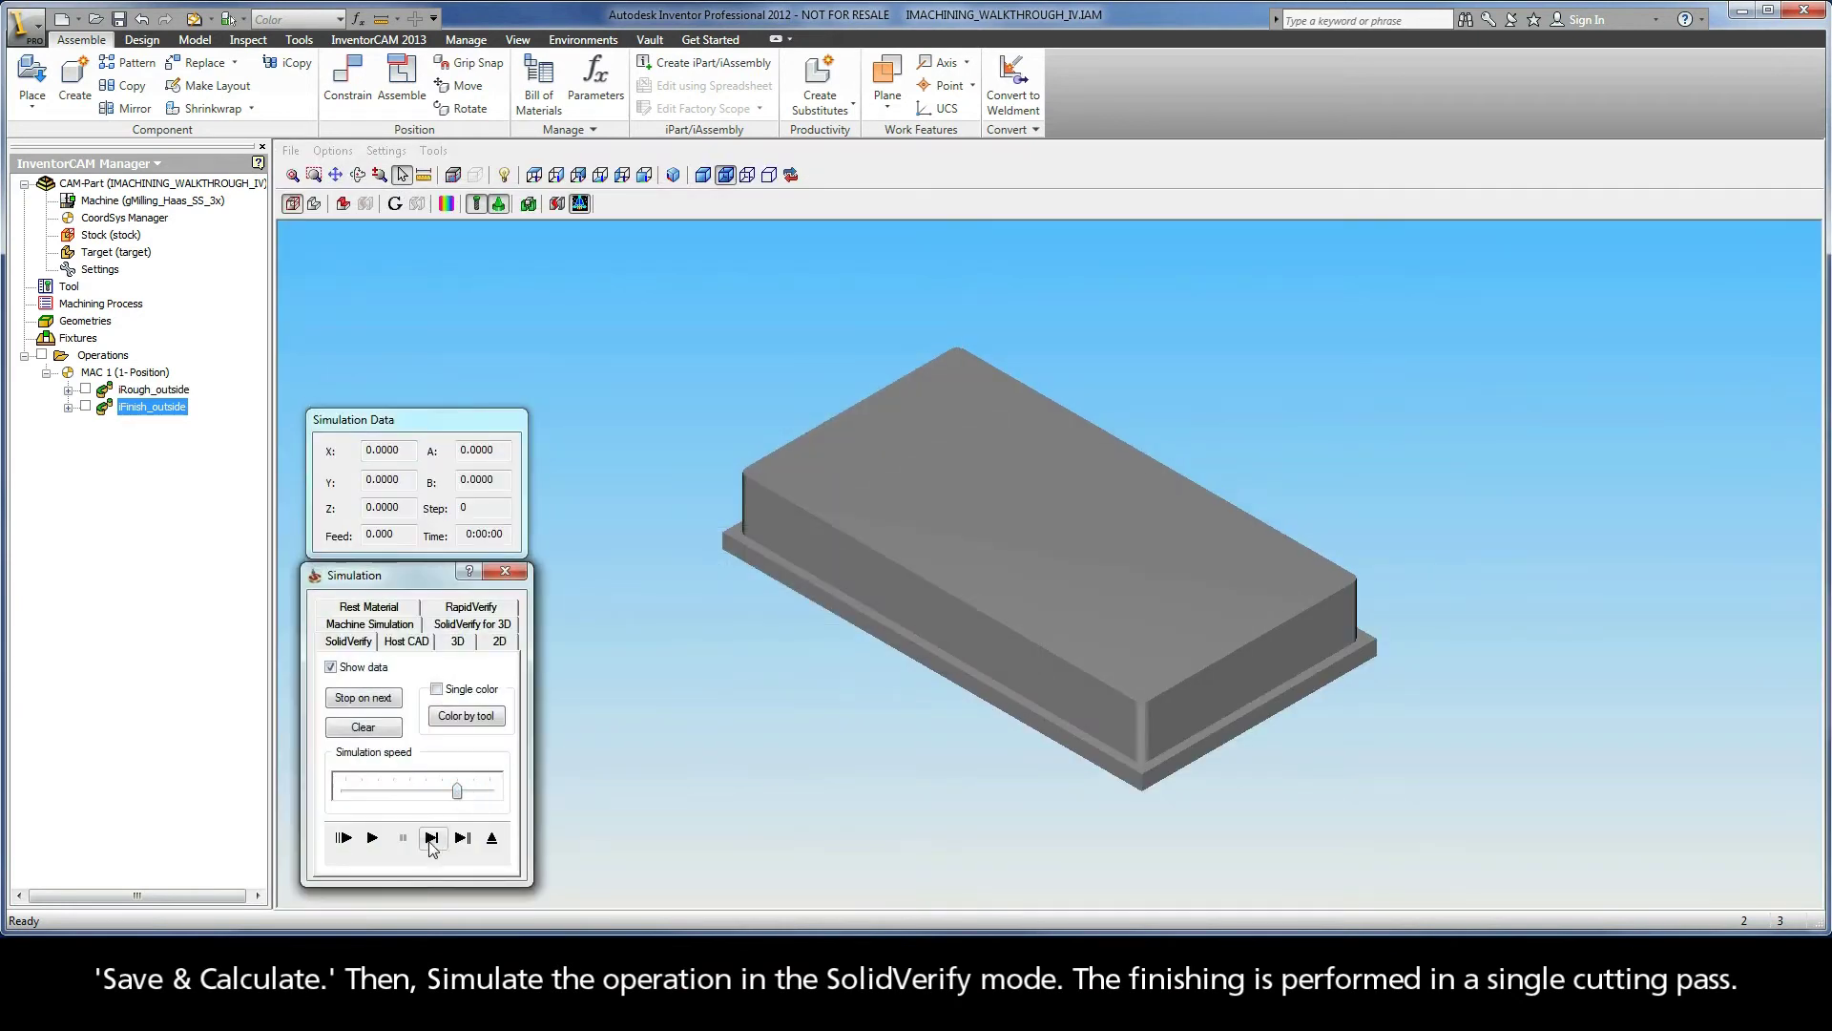
left_click(373, 838)
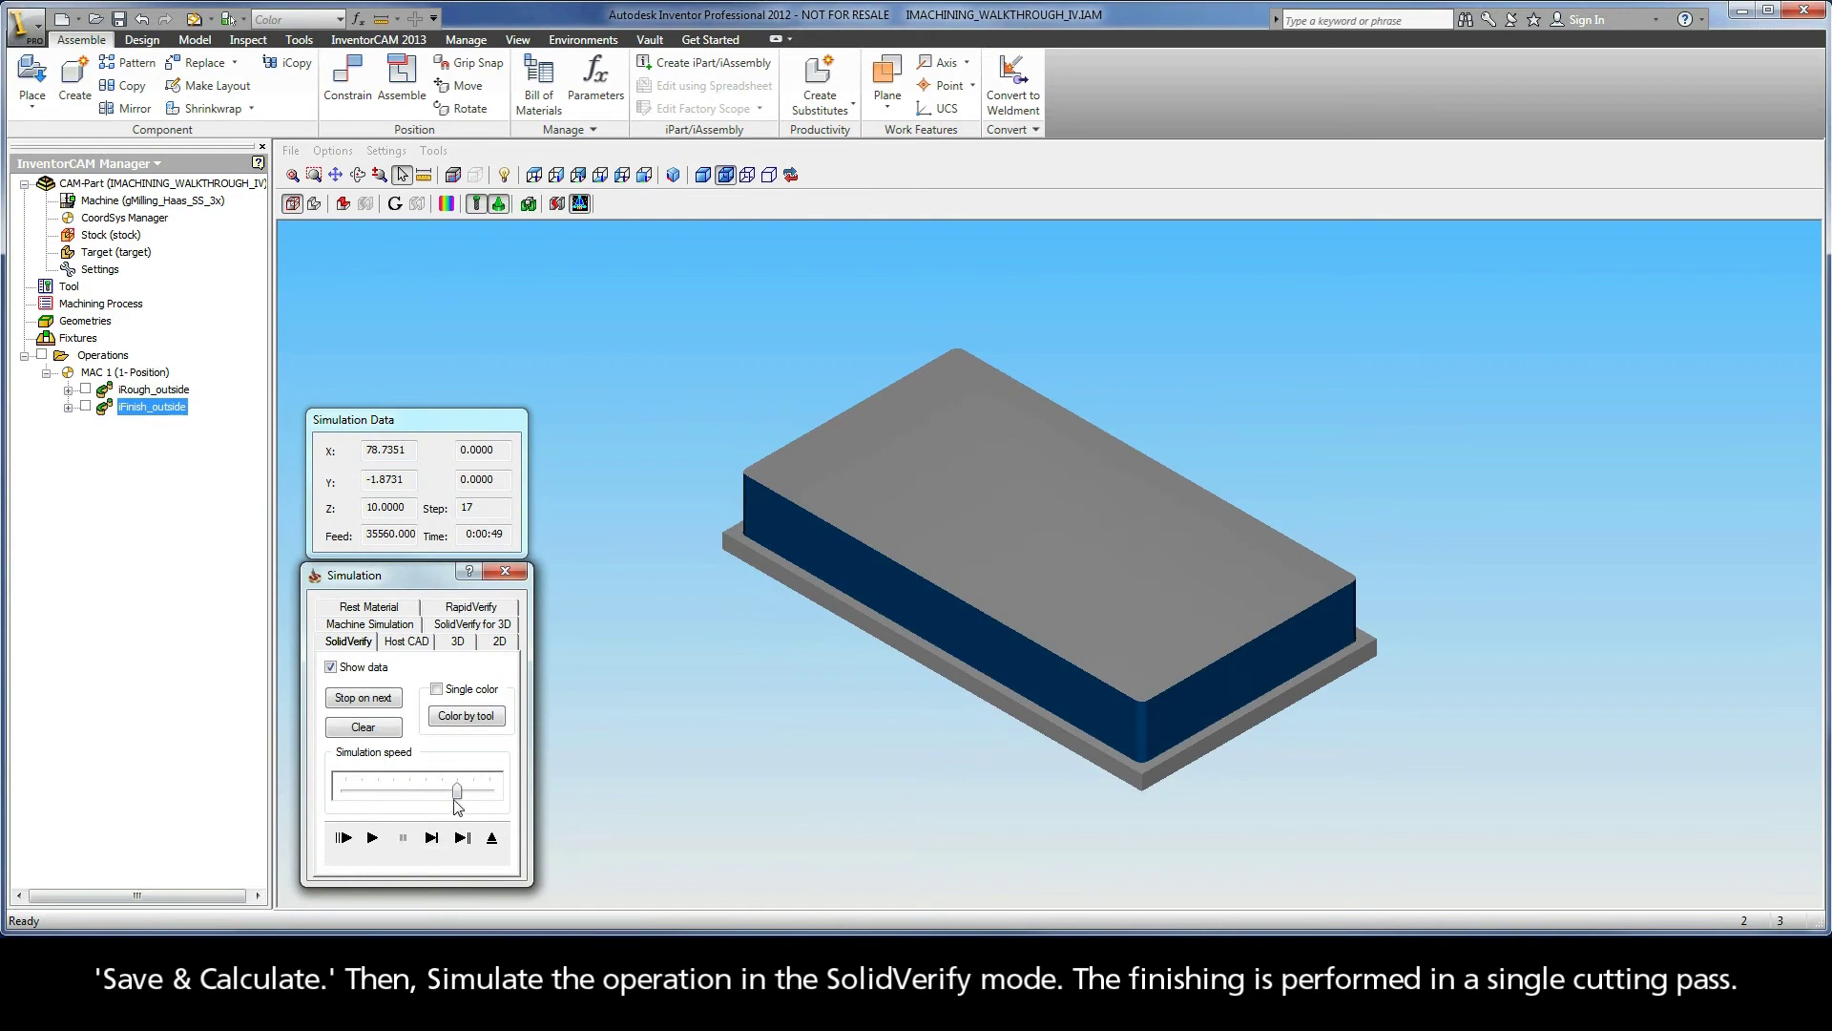
left_click(491, 838)
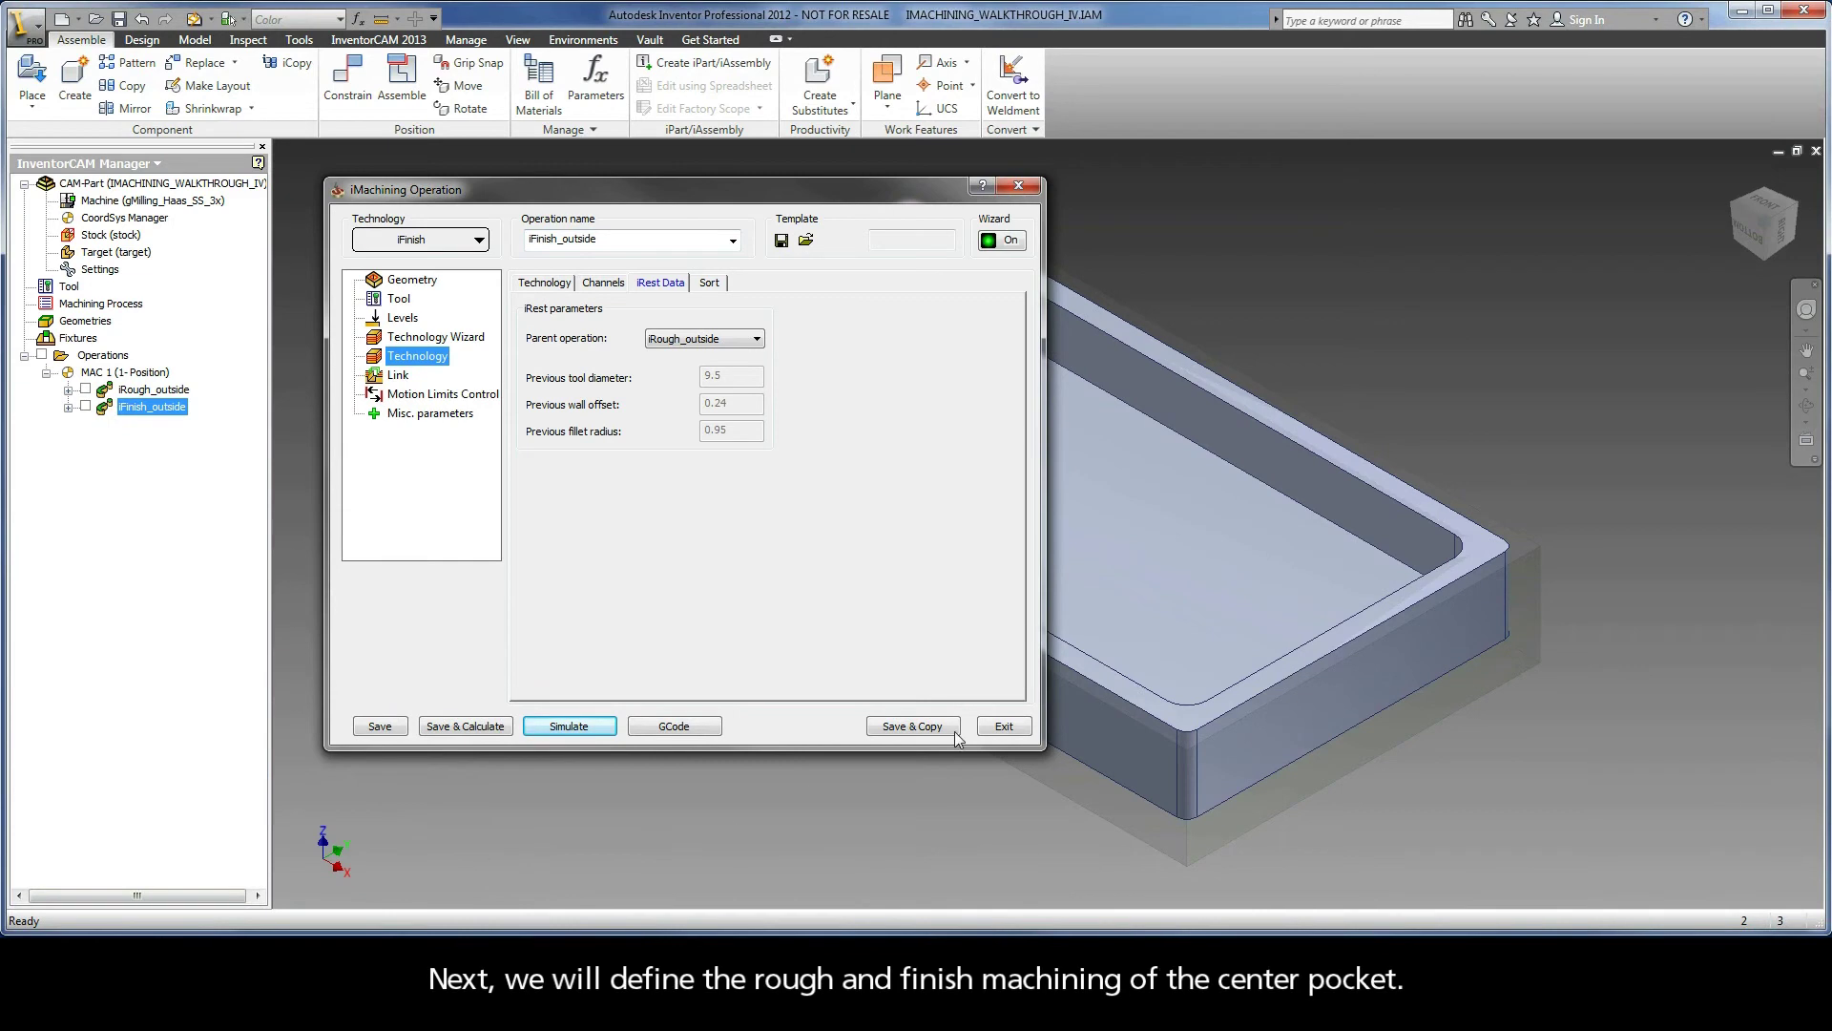
left_click(999, 726)
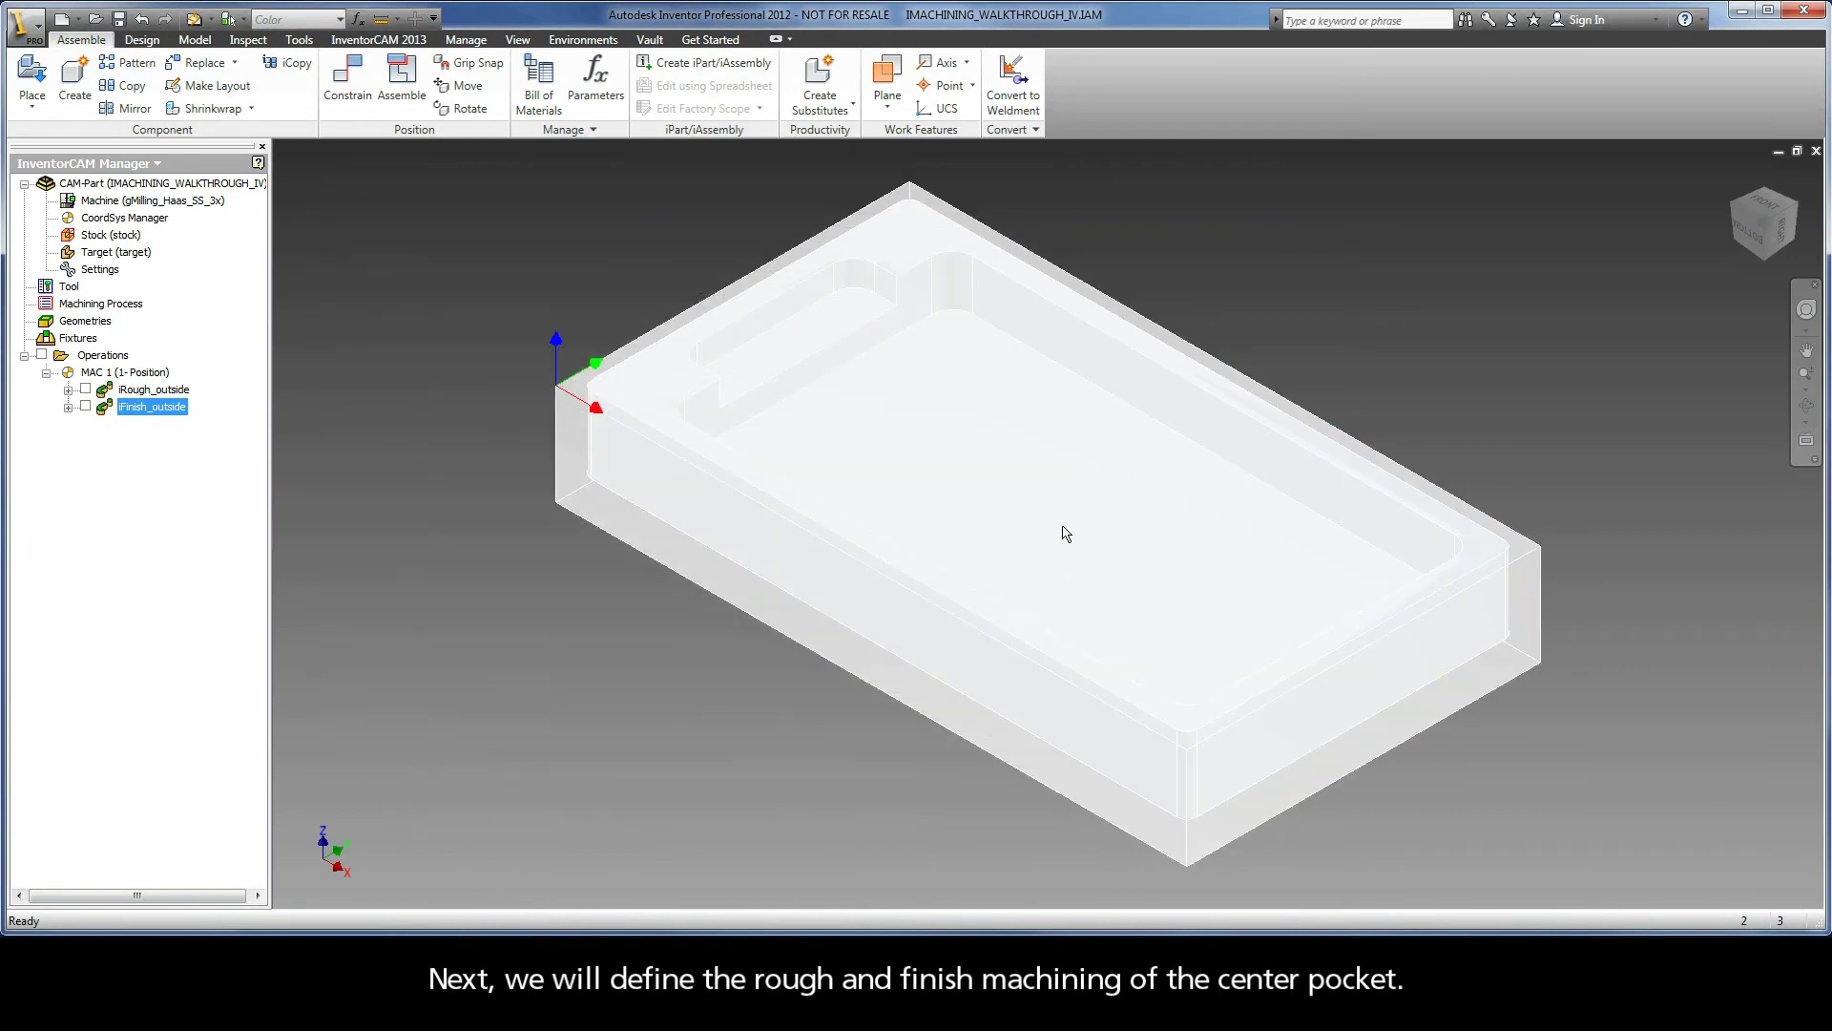
Add a new iMachining operation and define its geometry as the center pocket's lower contour, chained with Auto-constant Z.
right_click(107, 355)
mouse_move(361, 372)
left_click(449, 386)
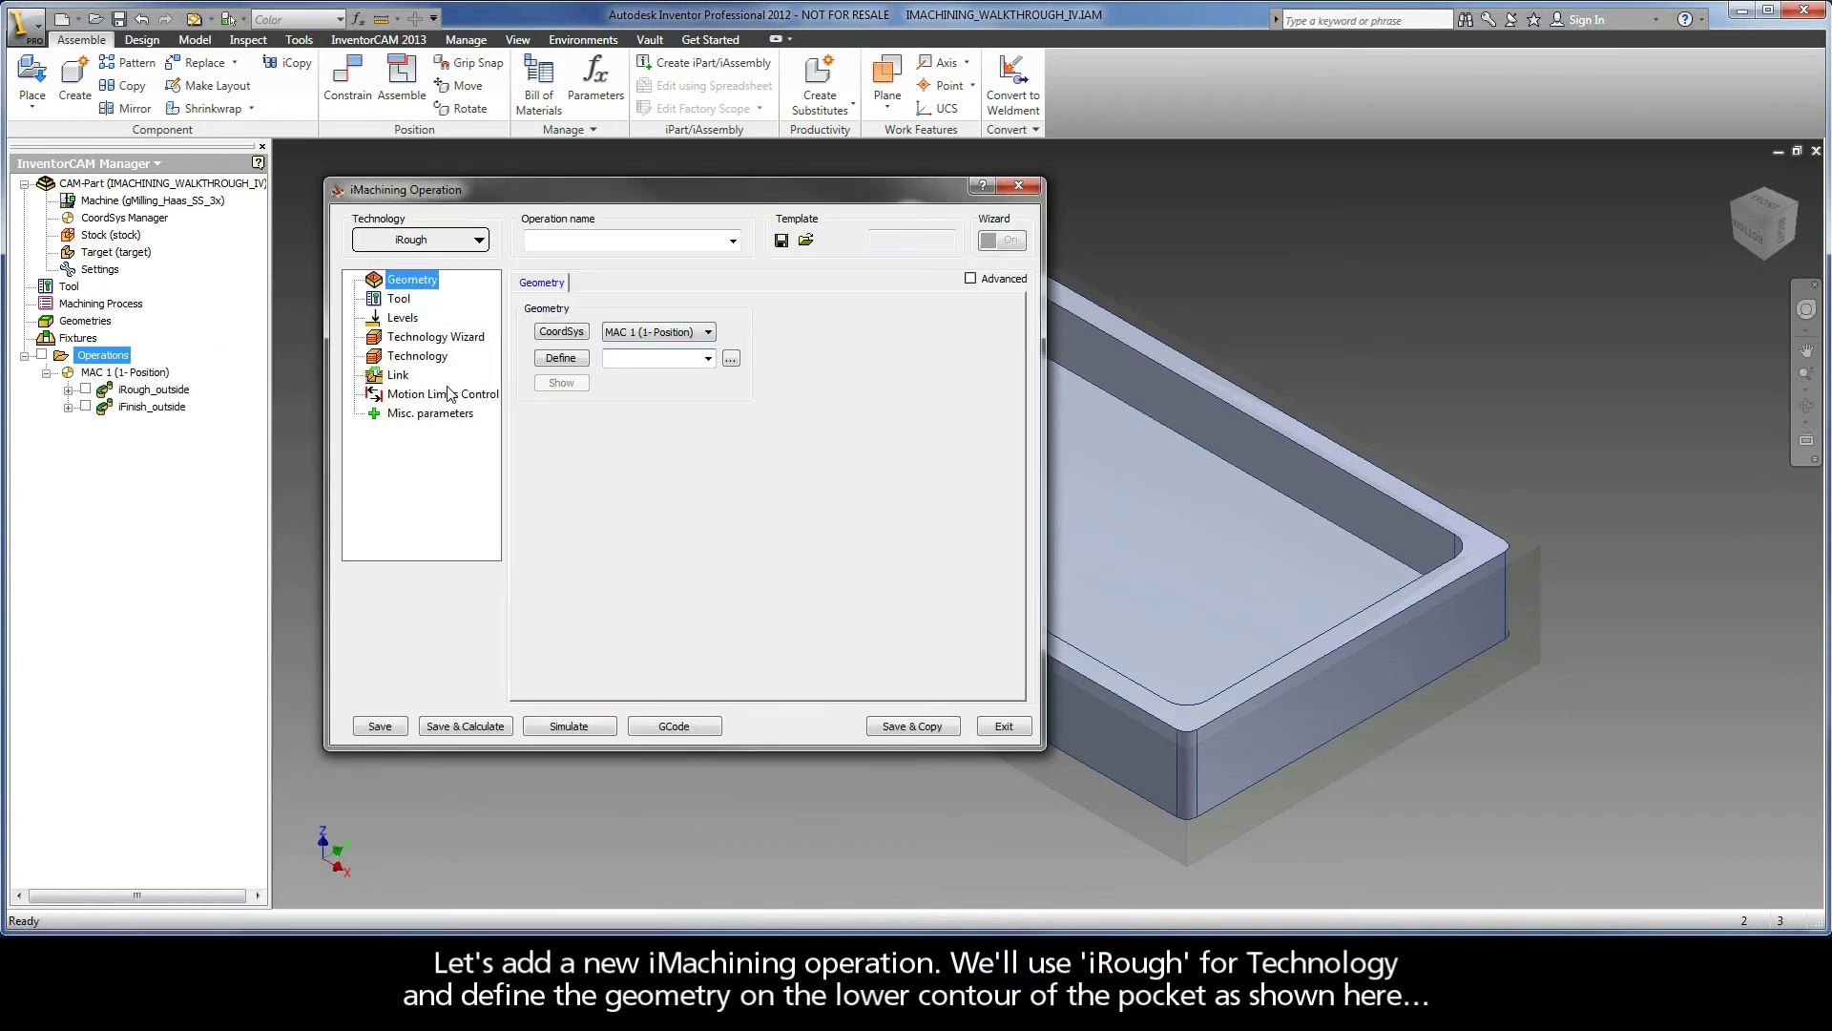
left_click(556, 358)
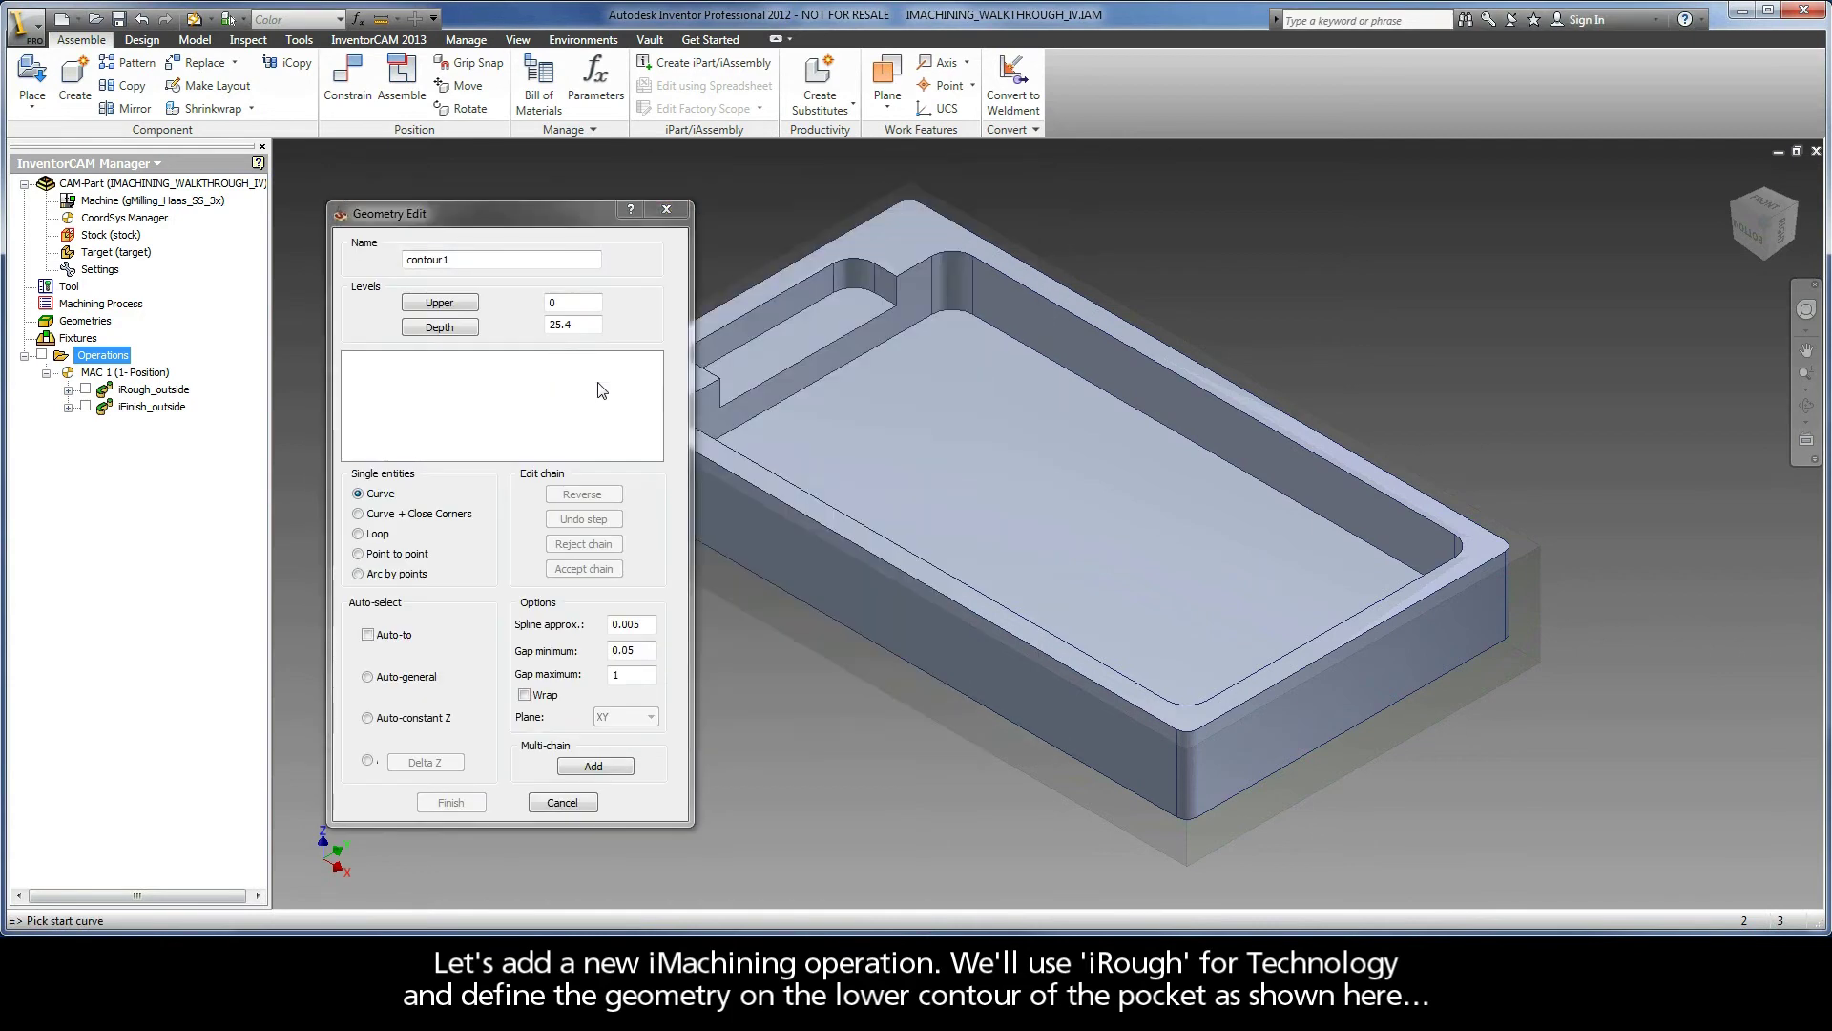
left_click(1381, 556)
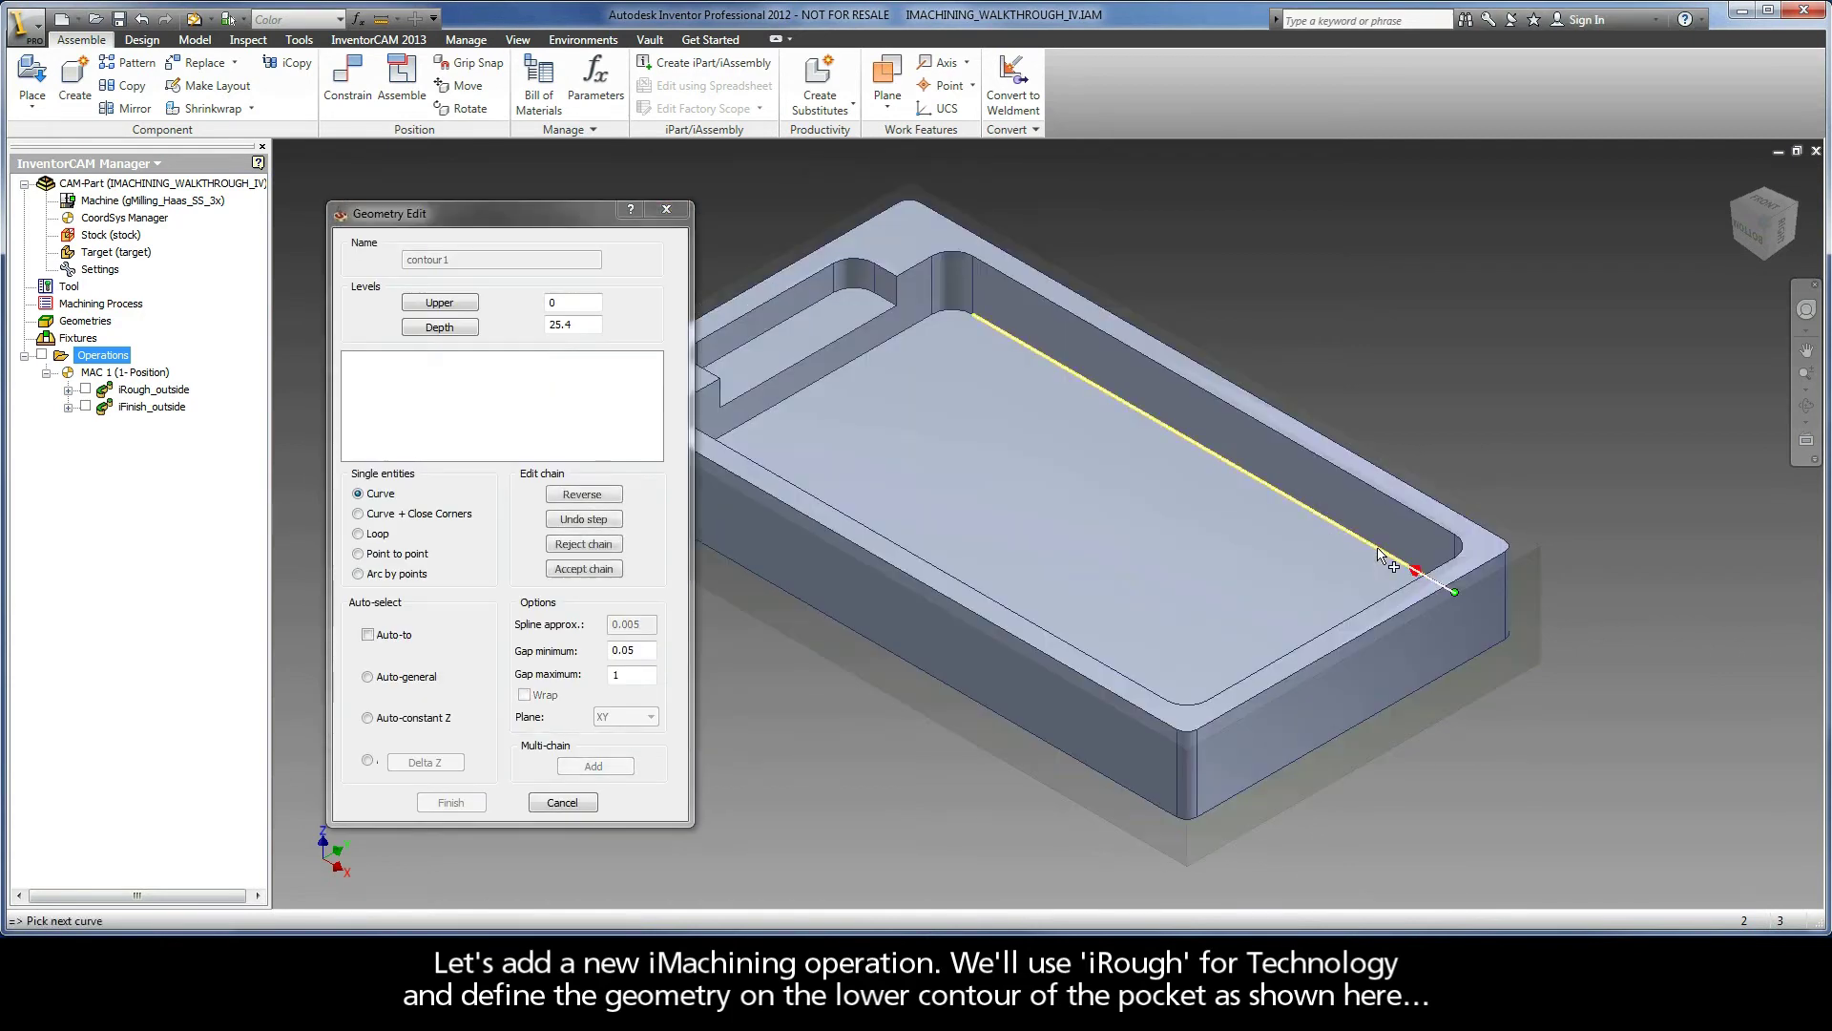
left_click(423, 717)
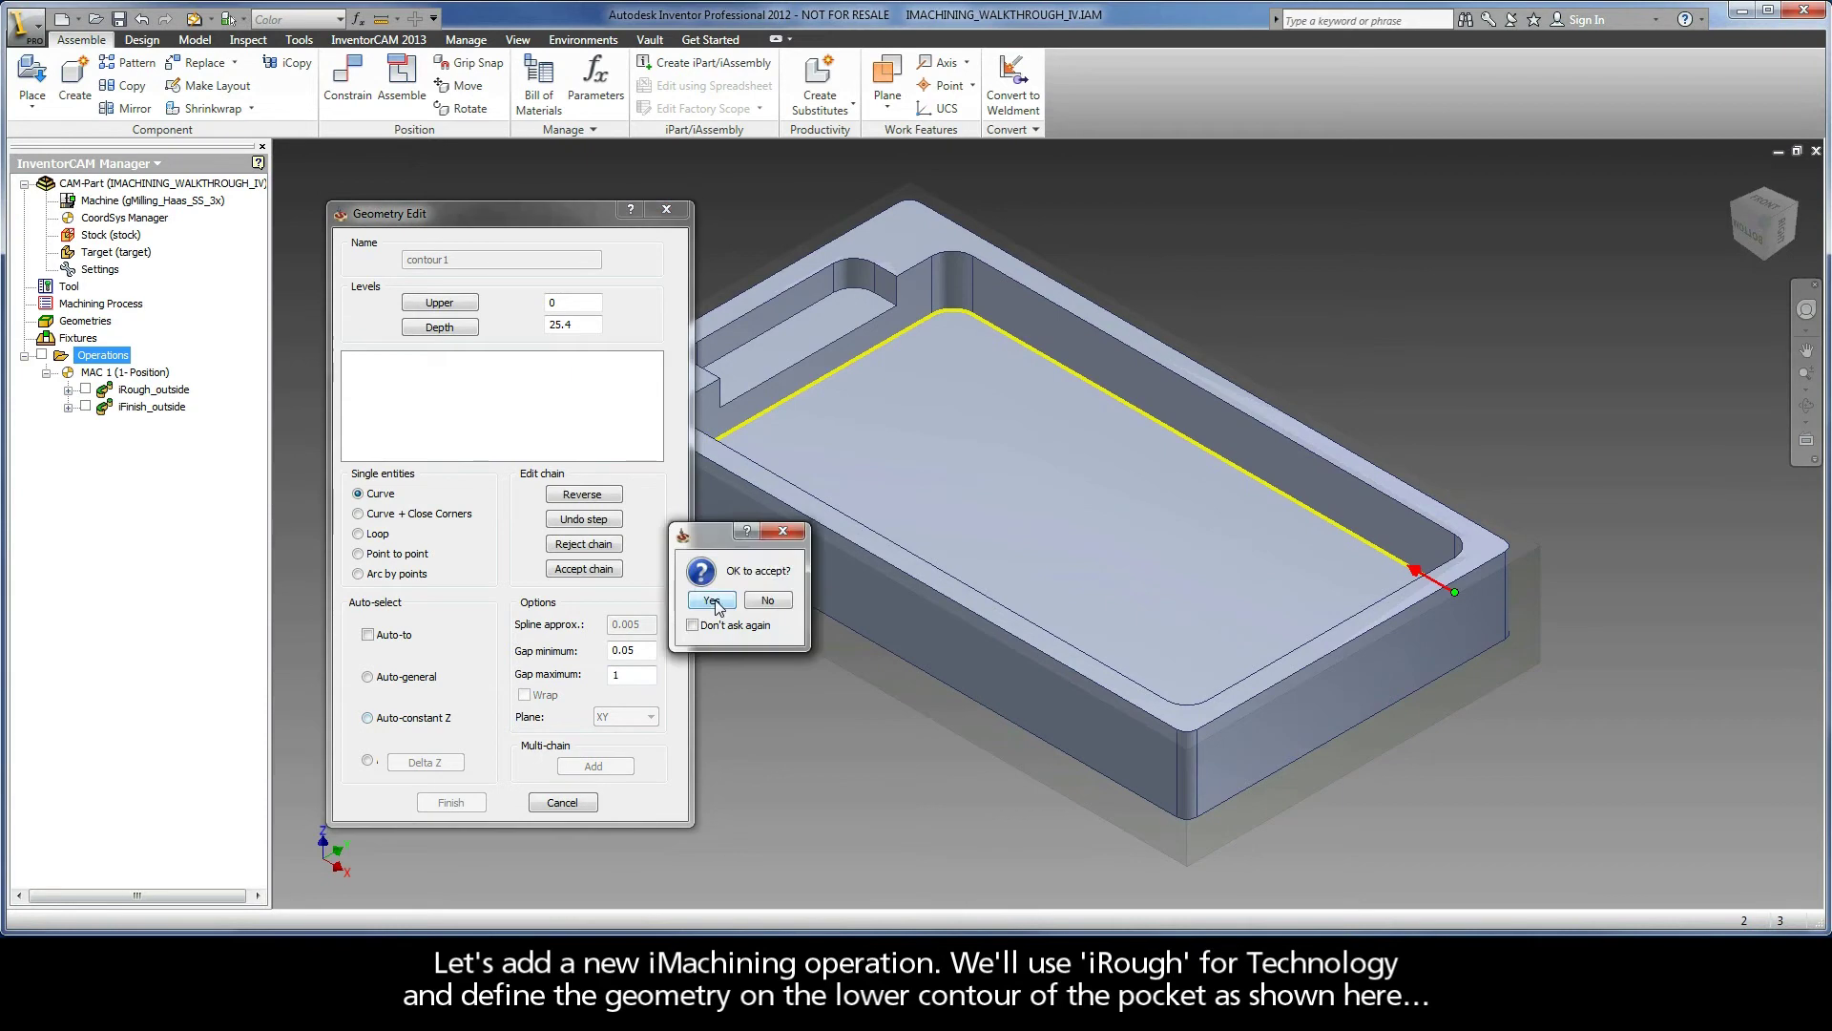
left_click(712, 600)
Set the geometry depth by picking the center pocket's bottom face, and finish the geometry definition.
left_click(440, 327)
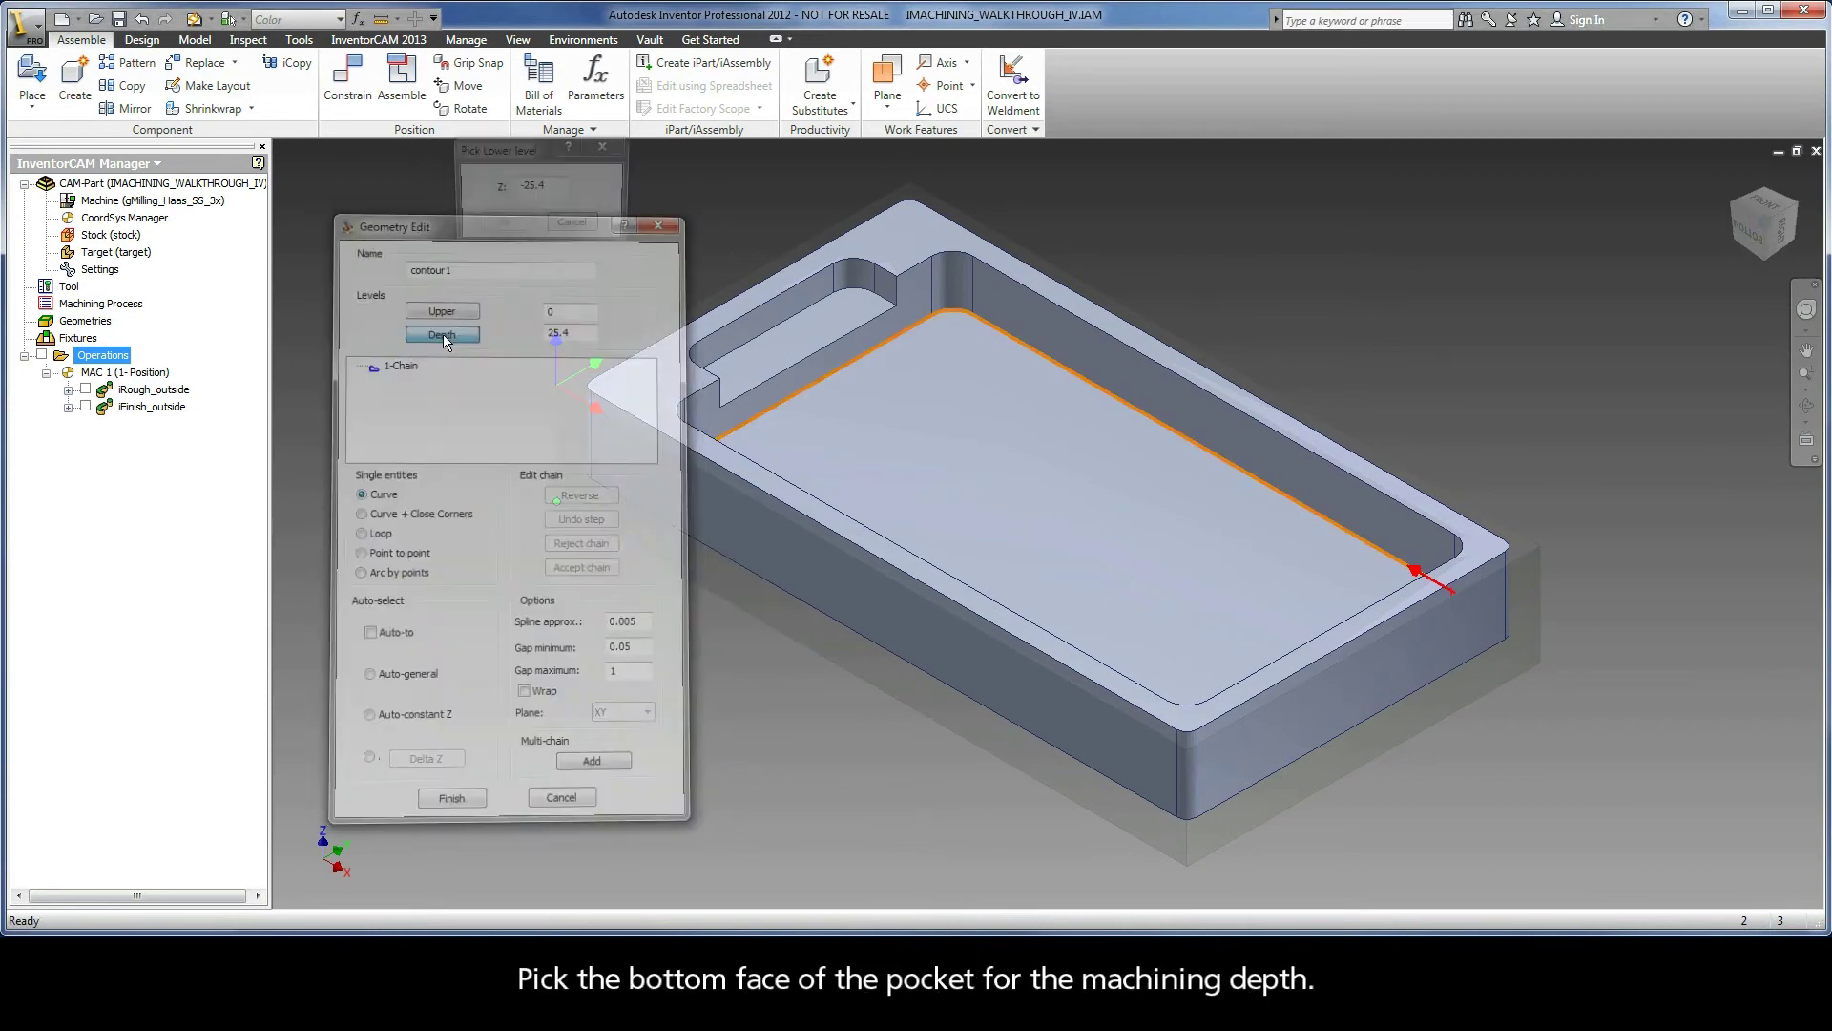
right_click(1071, 571)
left_click(1108, 569)
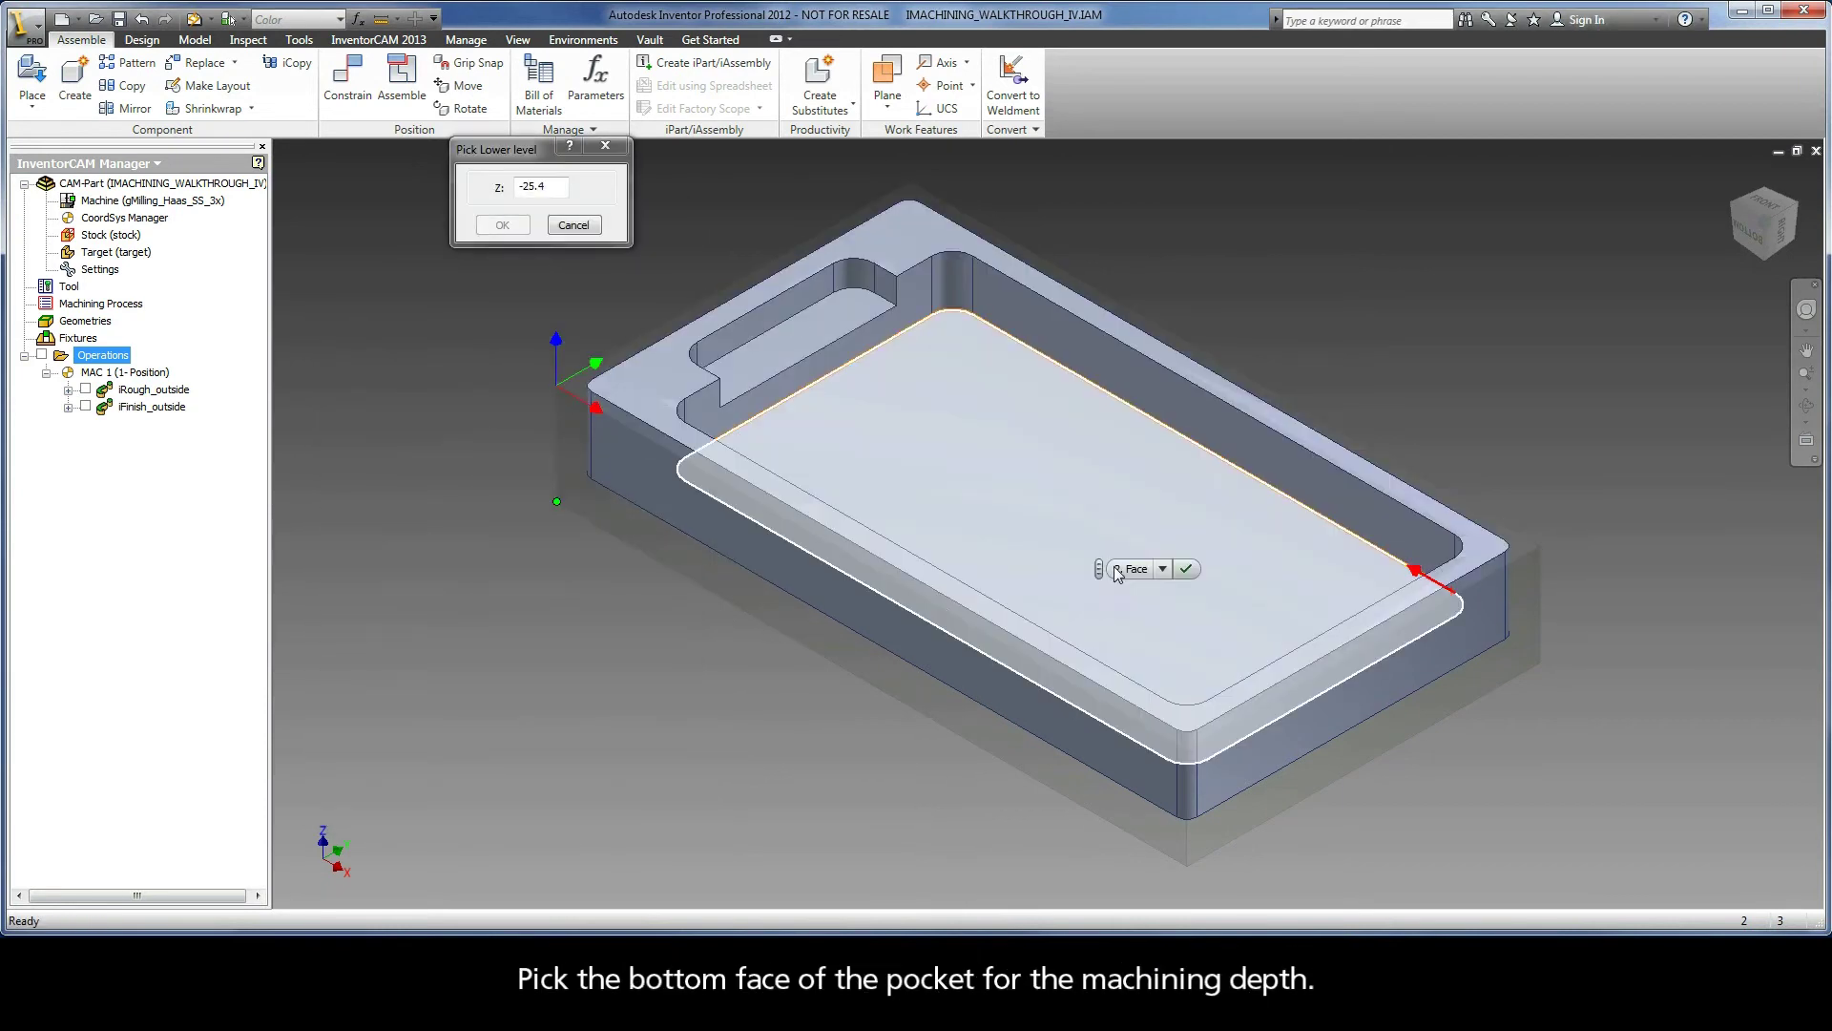
left_click(1184, 569)
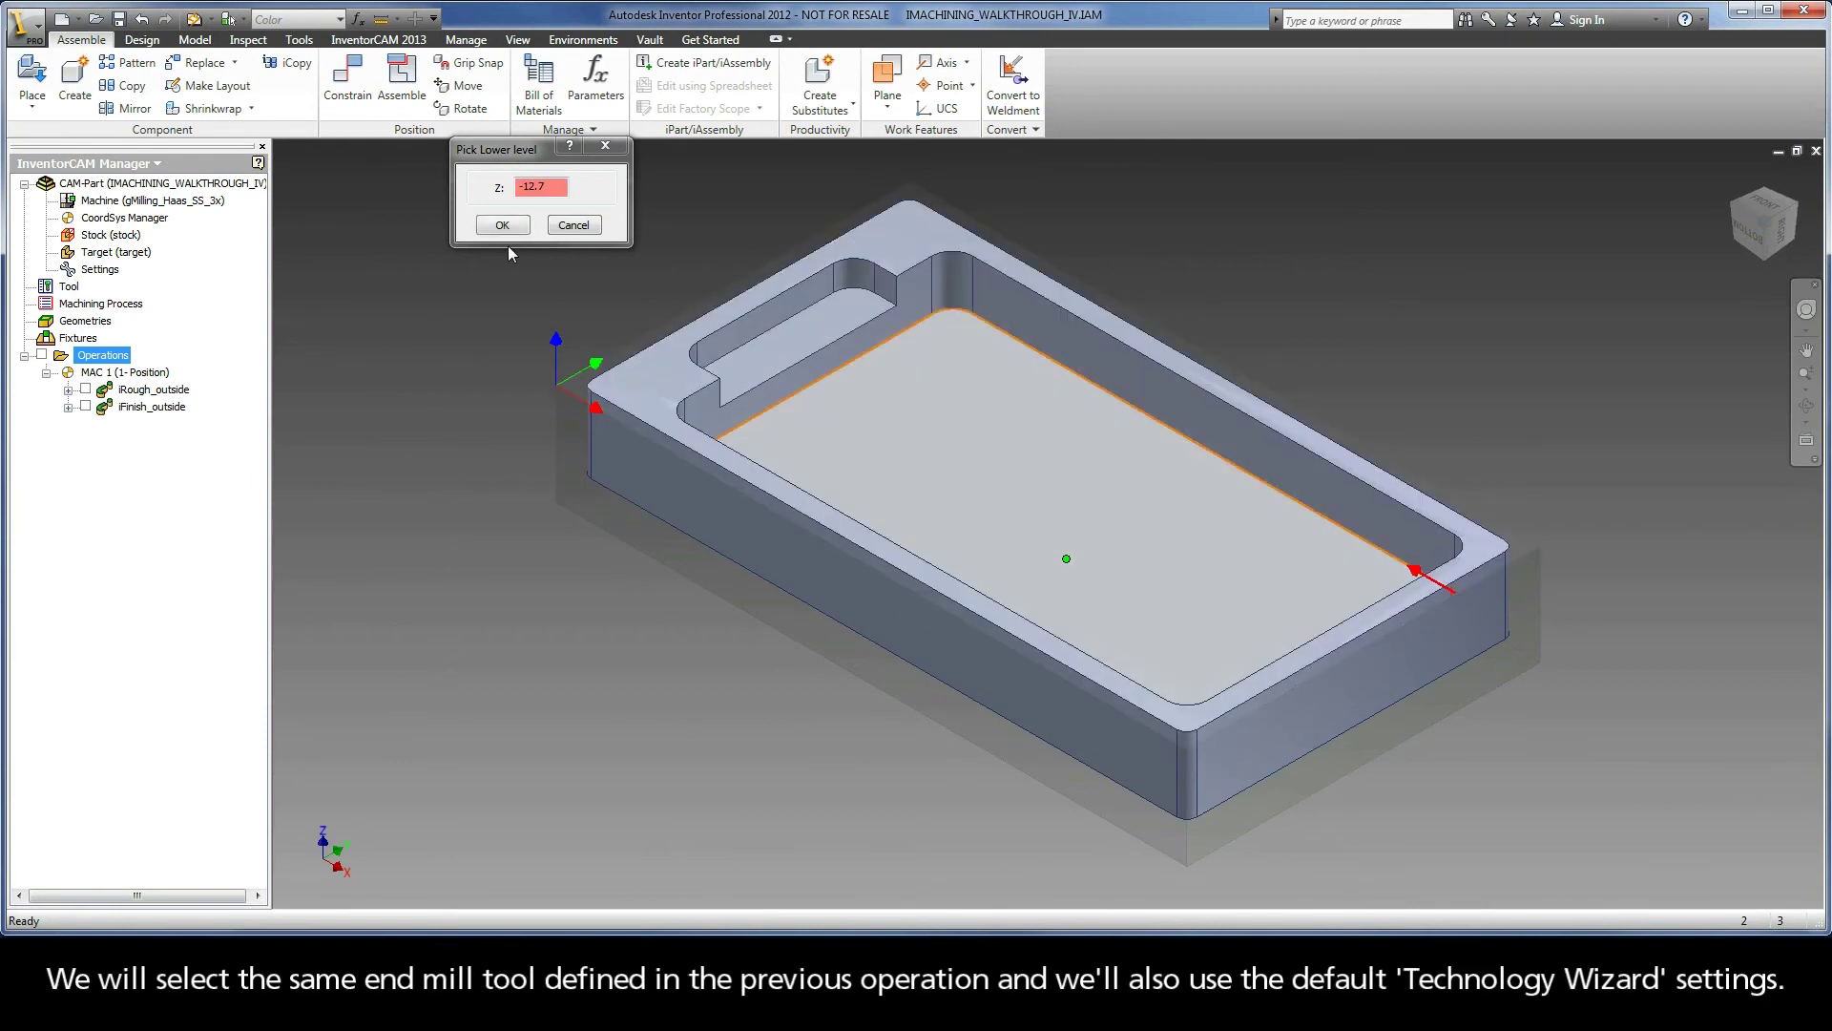
left_click(503, 226)
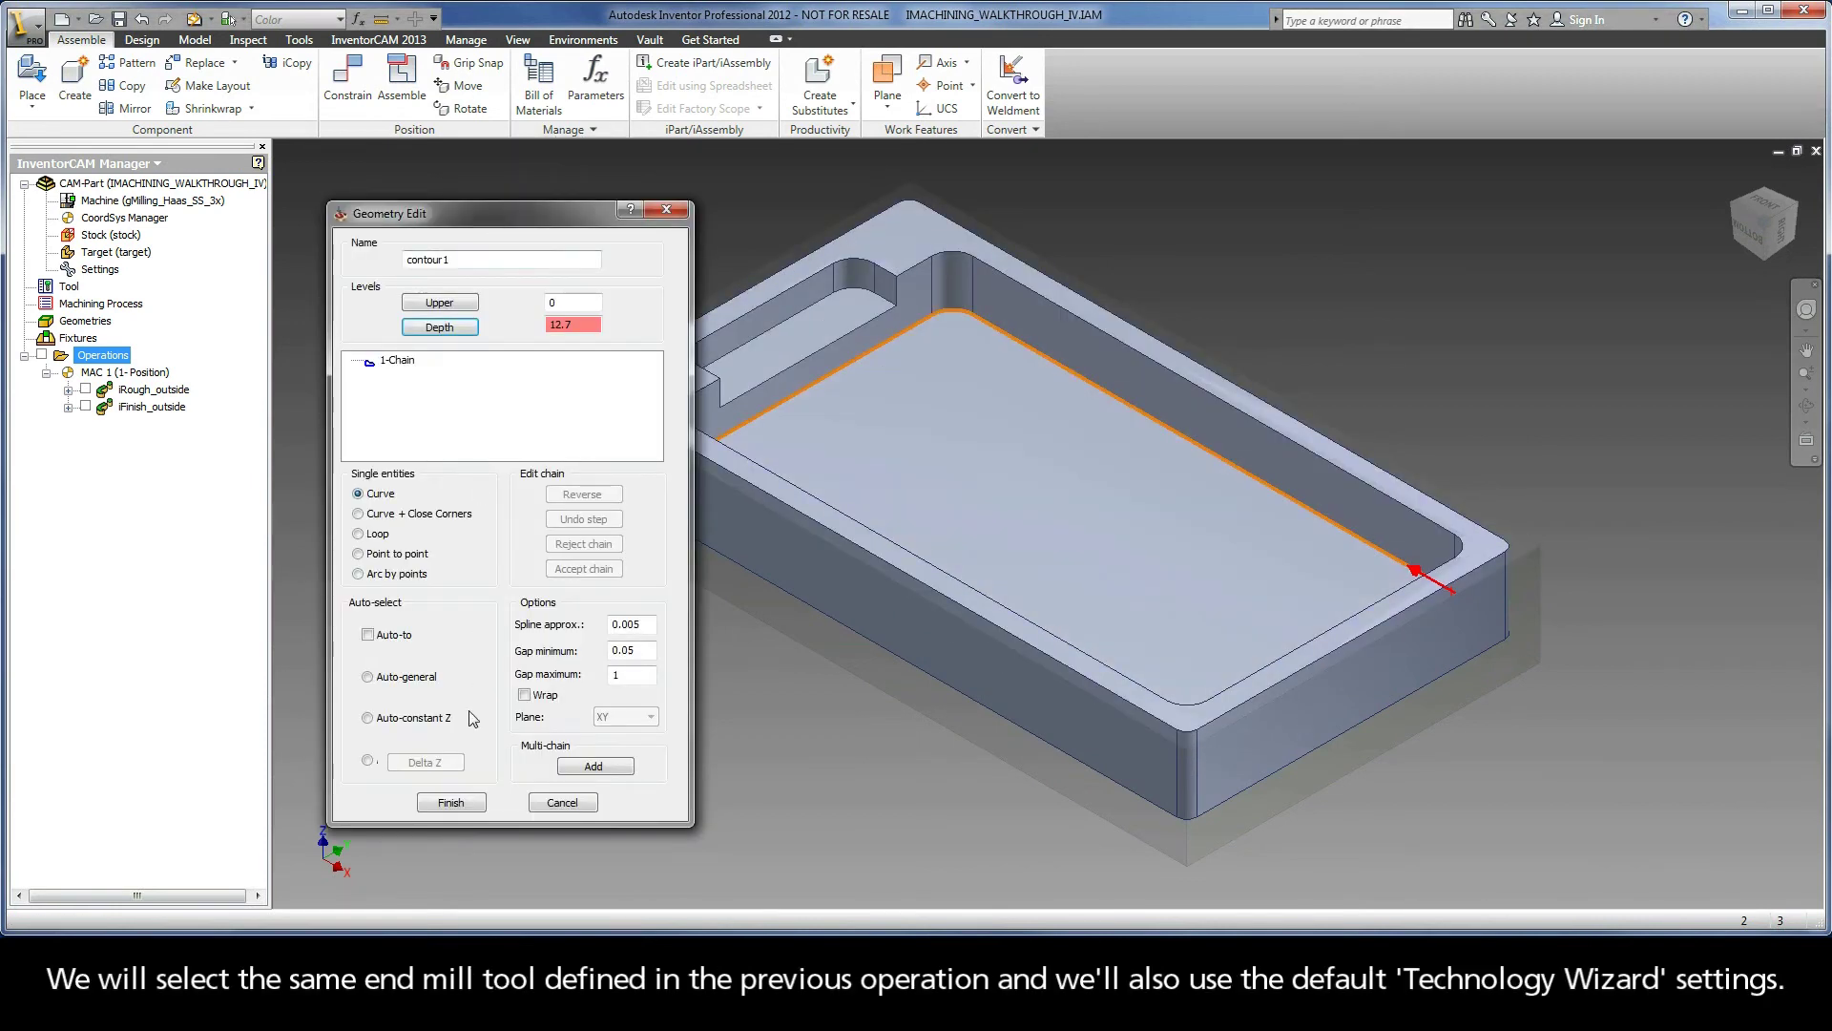
left_click(451, 801)
Assign the existing 9.5 mm end mill, tool number 1, to the pocket roughing operation and review the Technology Wizard's default cutting conditions.
left_click(400, 302)
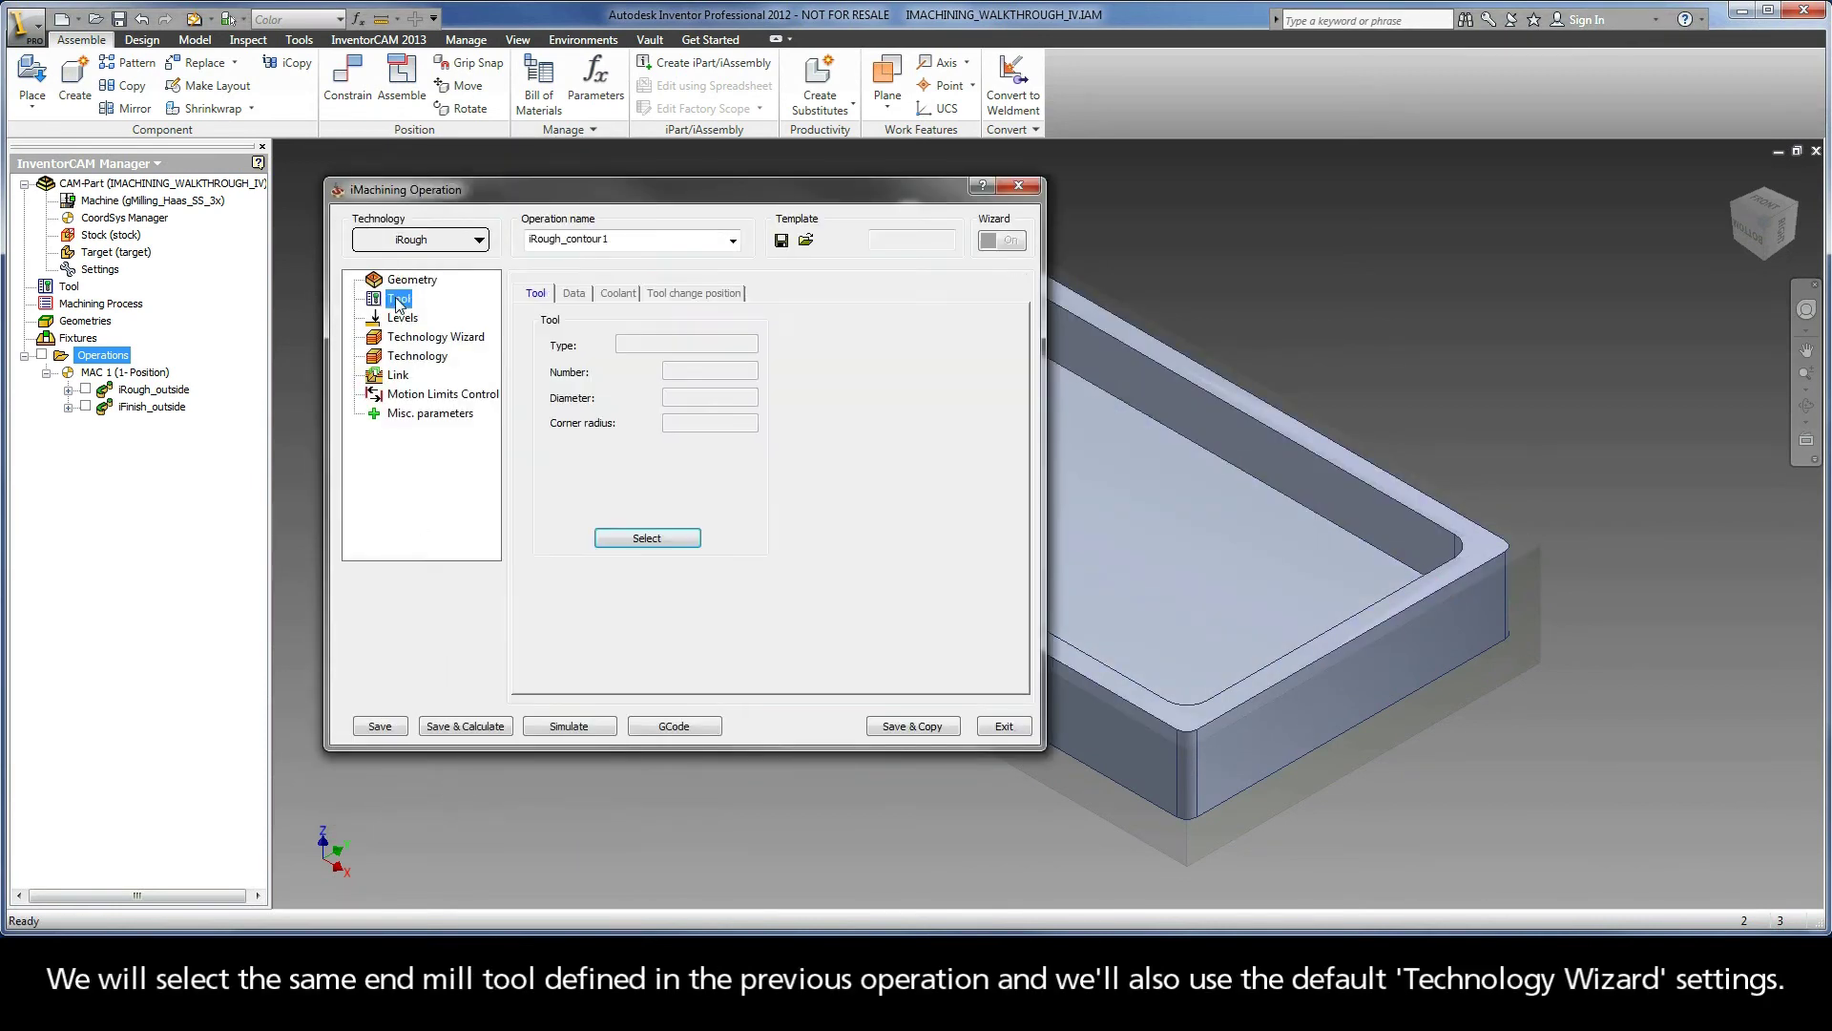
left_click(666, 542)
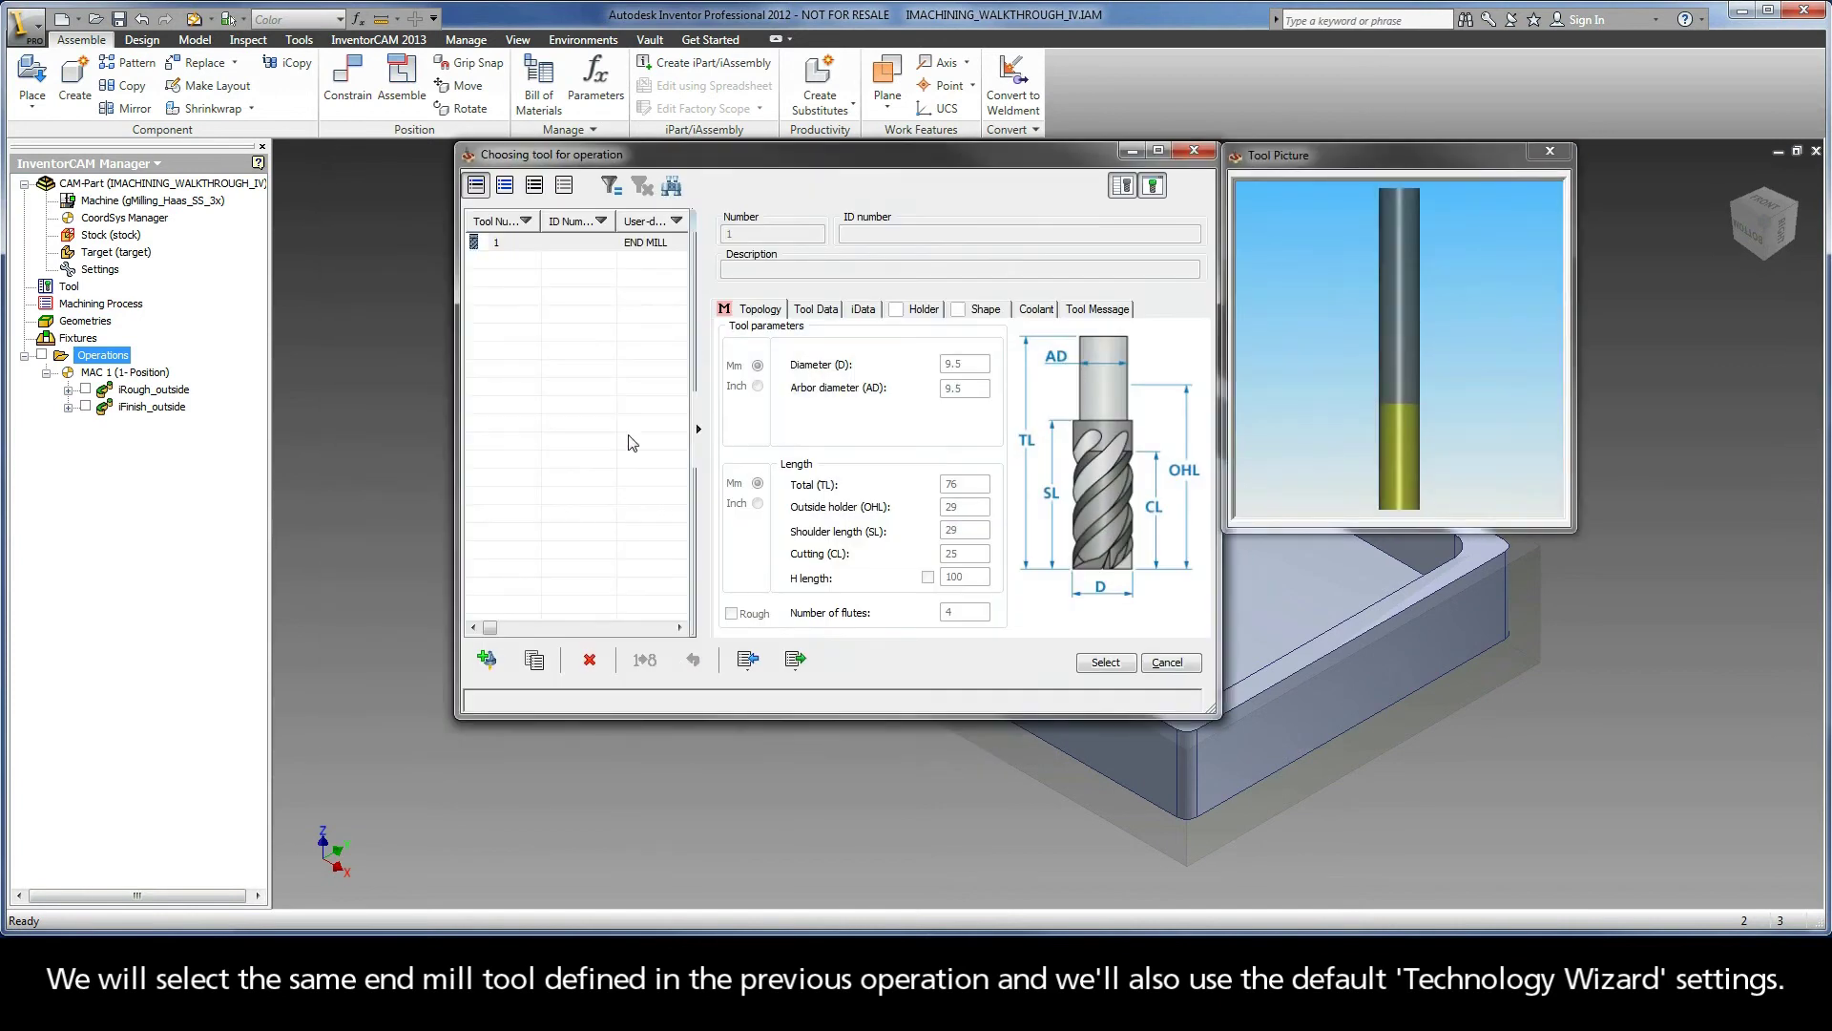
left_click(1122, 666)
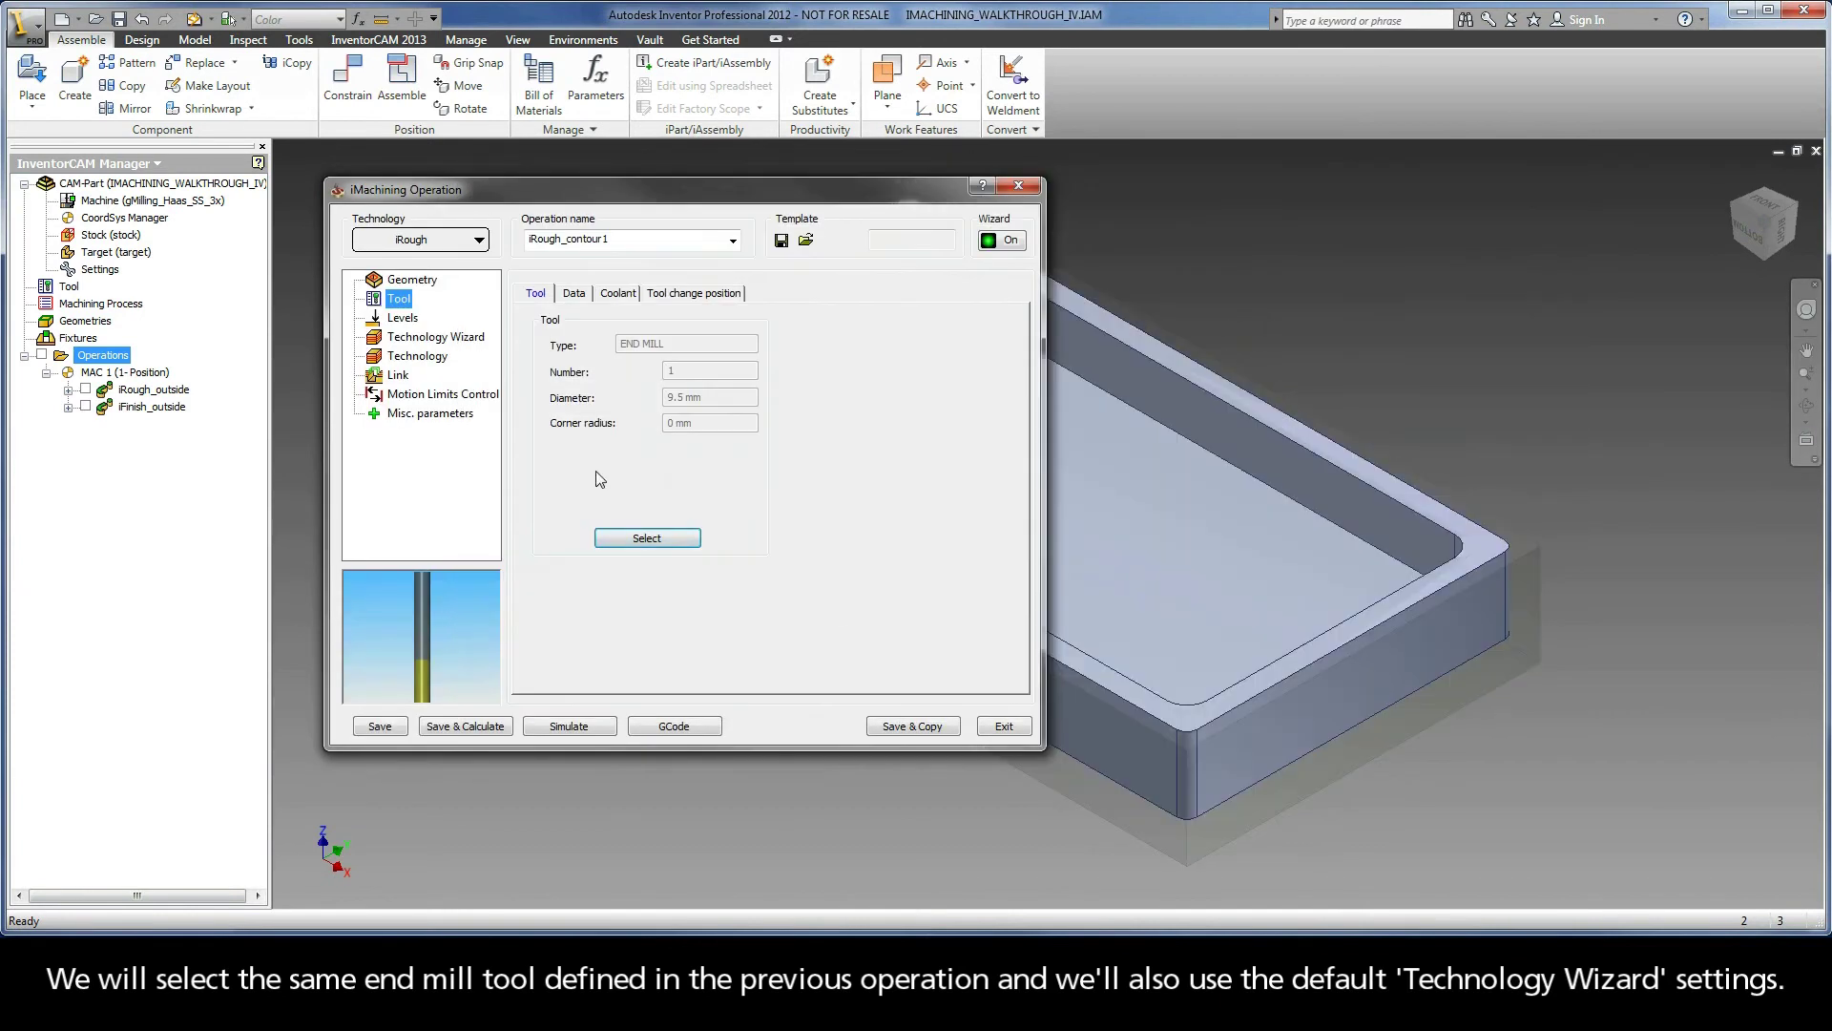
left_click(436, 340)
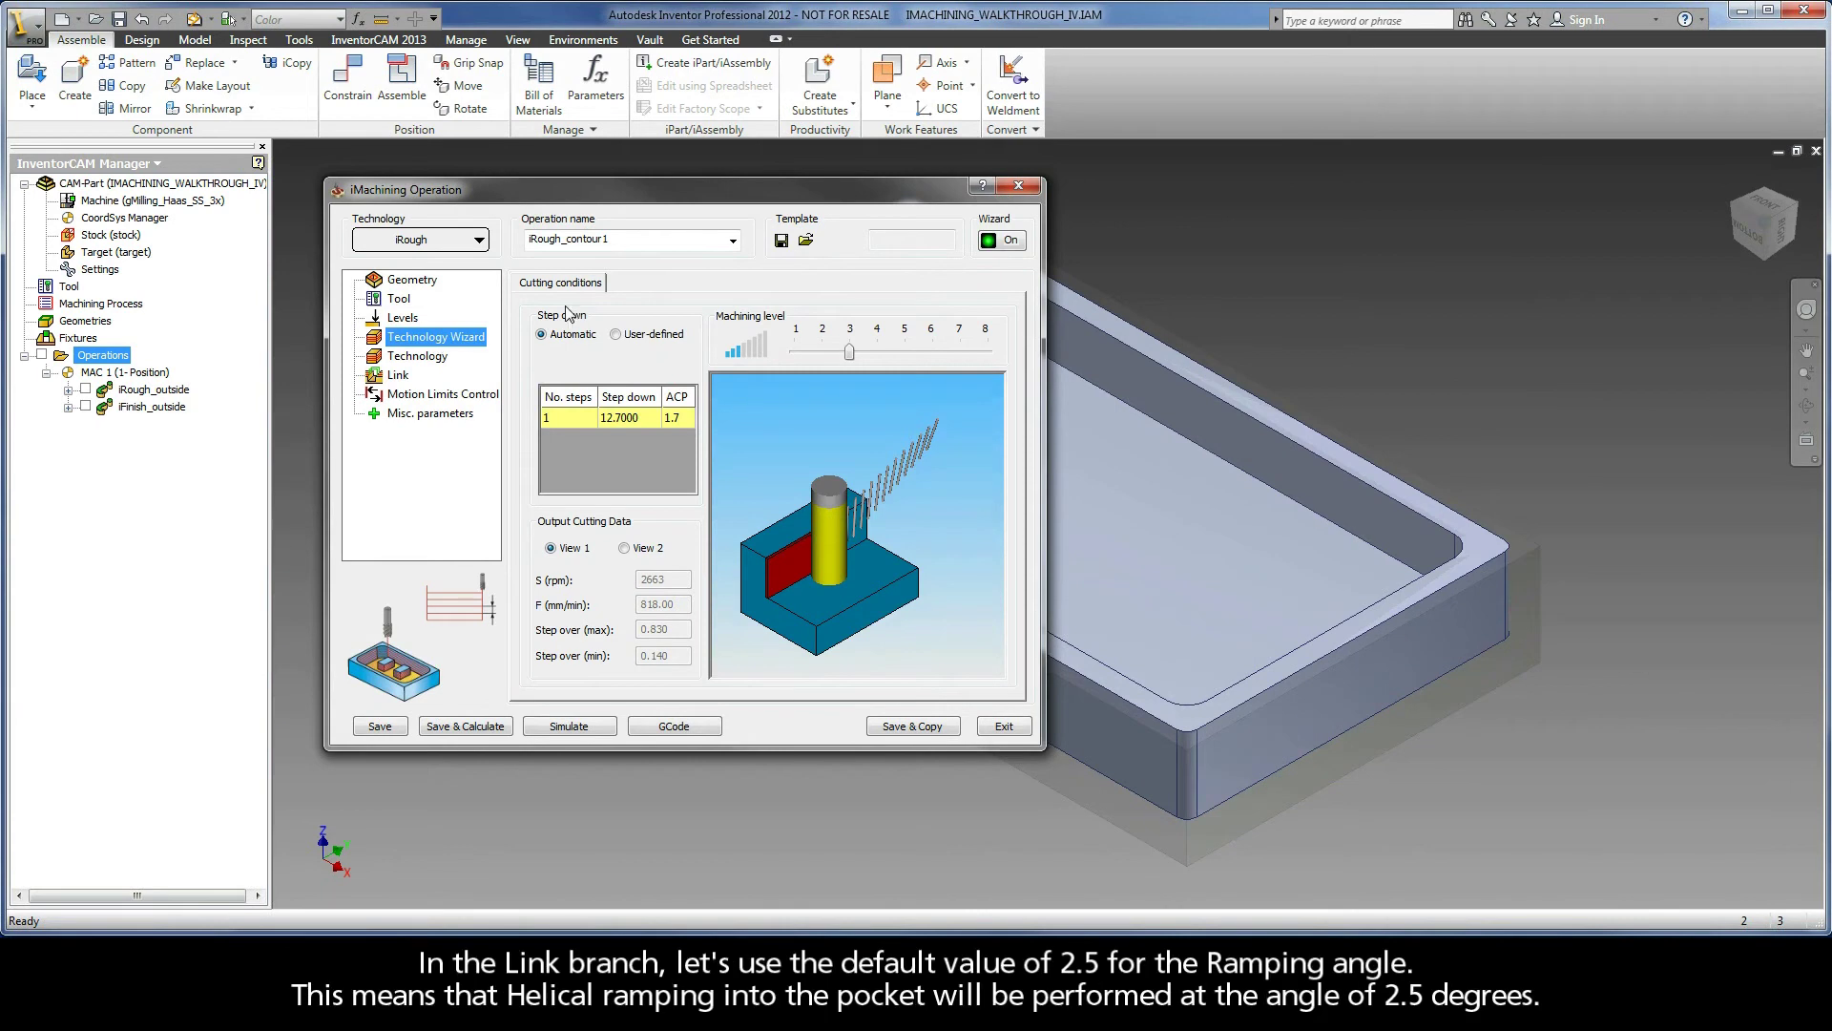
Name the operation iRough_centerPocket, and save and calculate it with the default 2.5 ramping angle in the link settings.
left_click(406, 378)
left_click(614, 233)
left_click_drag(609, 241, 574, 245)
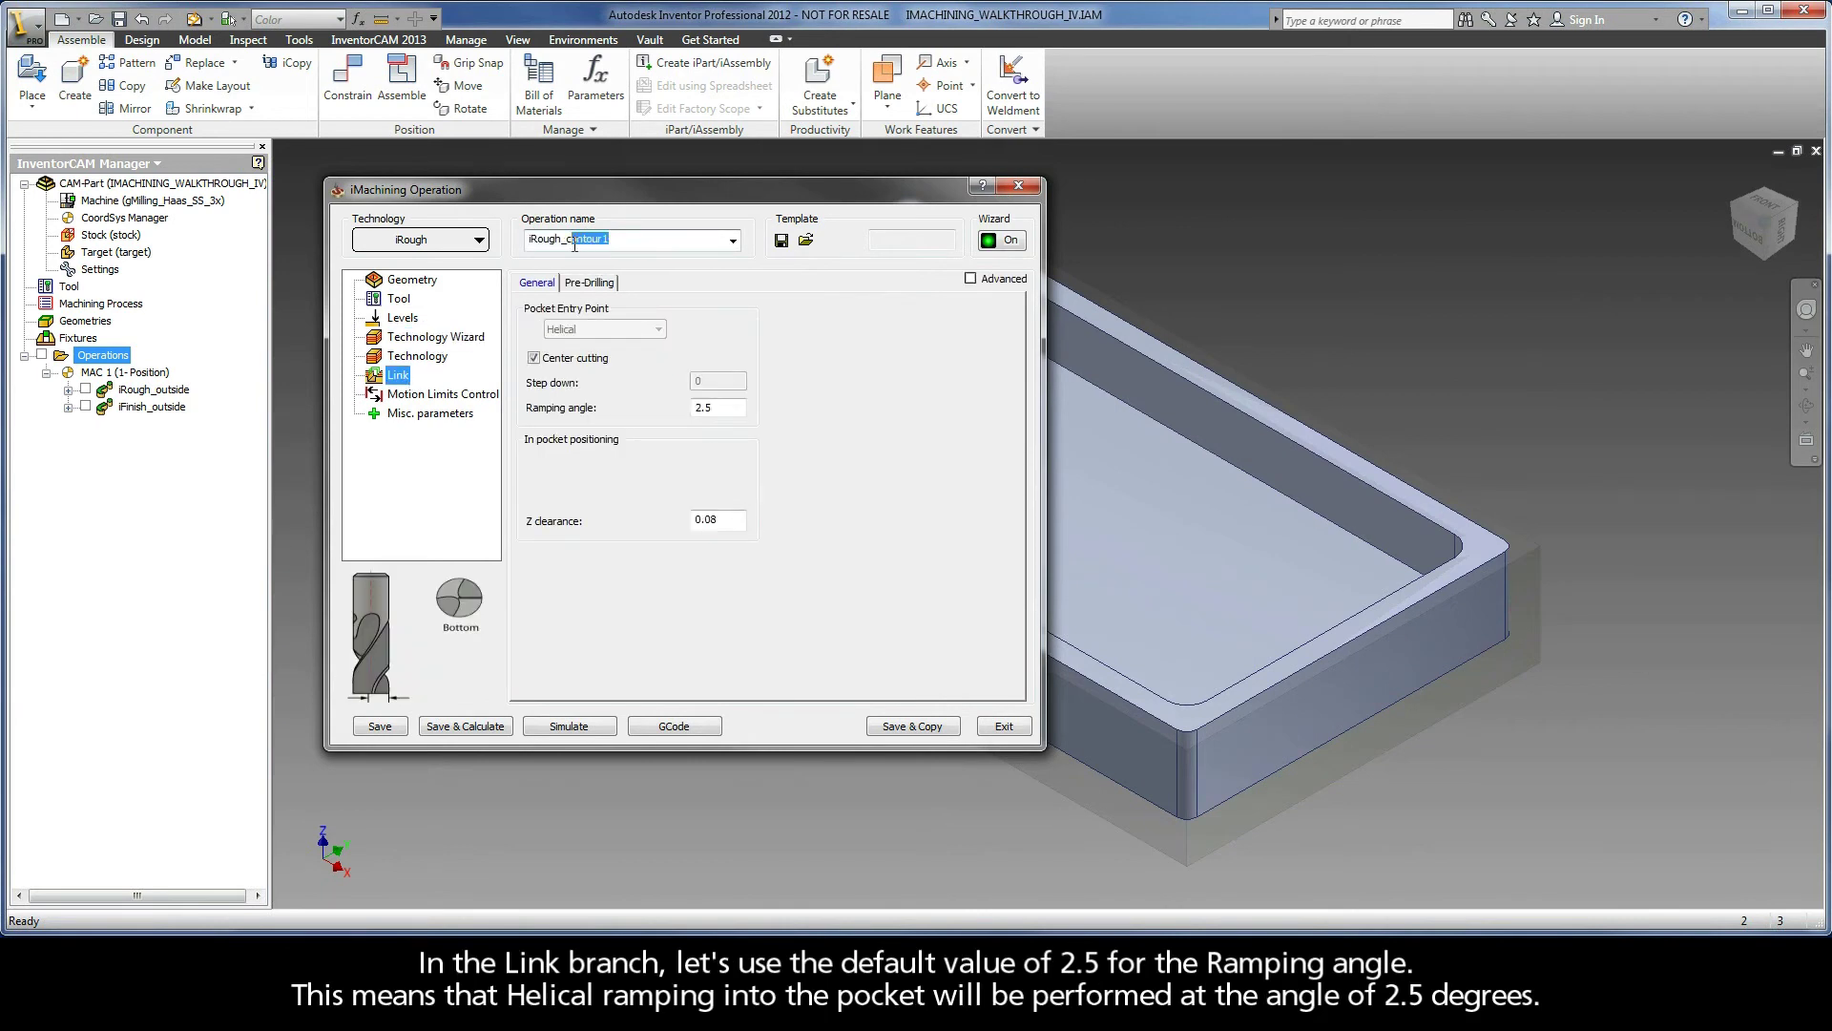
type("enterPocket")
left_click(720, 408)
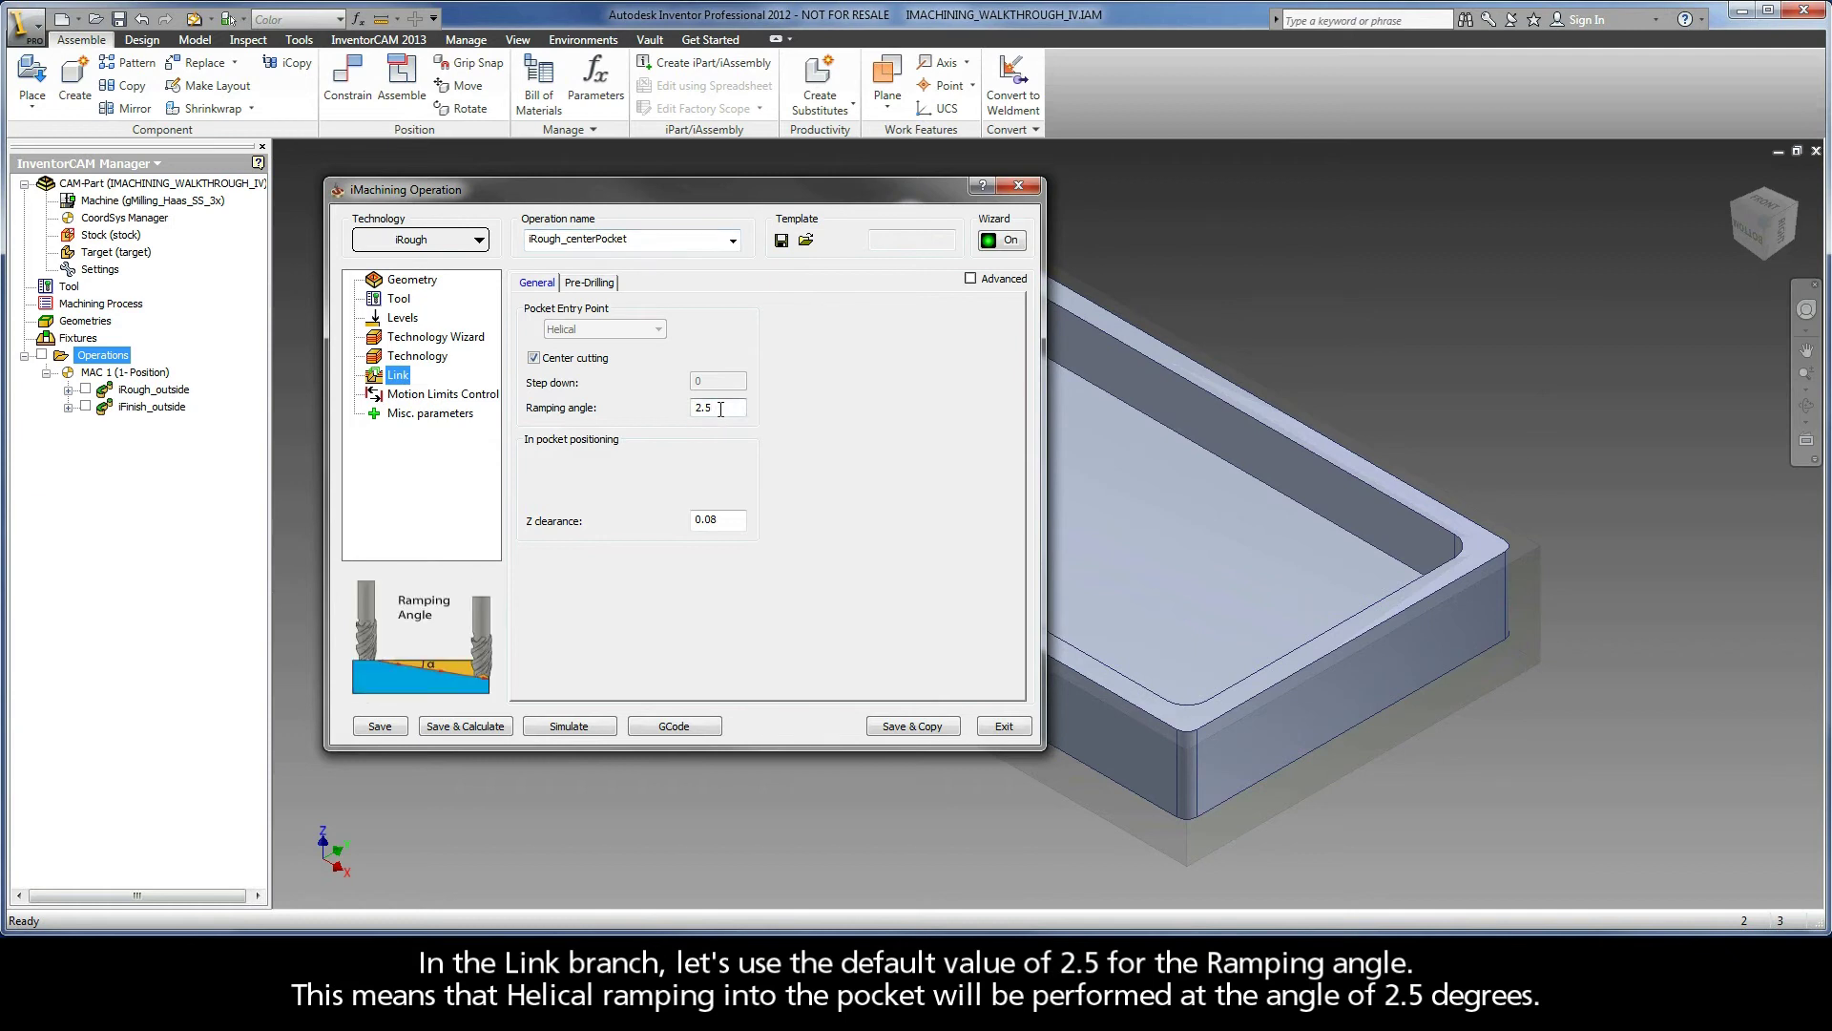
left_click(456, 728)
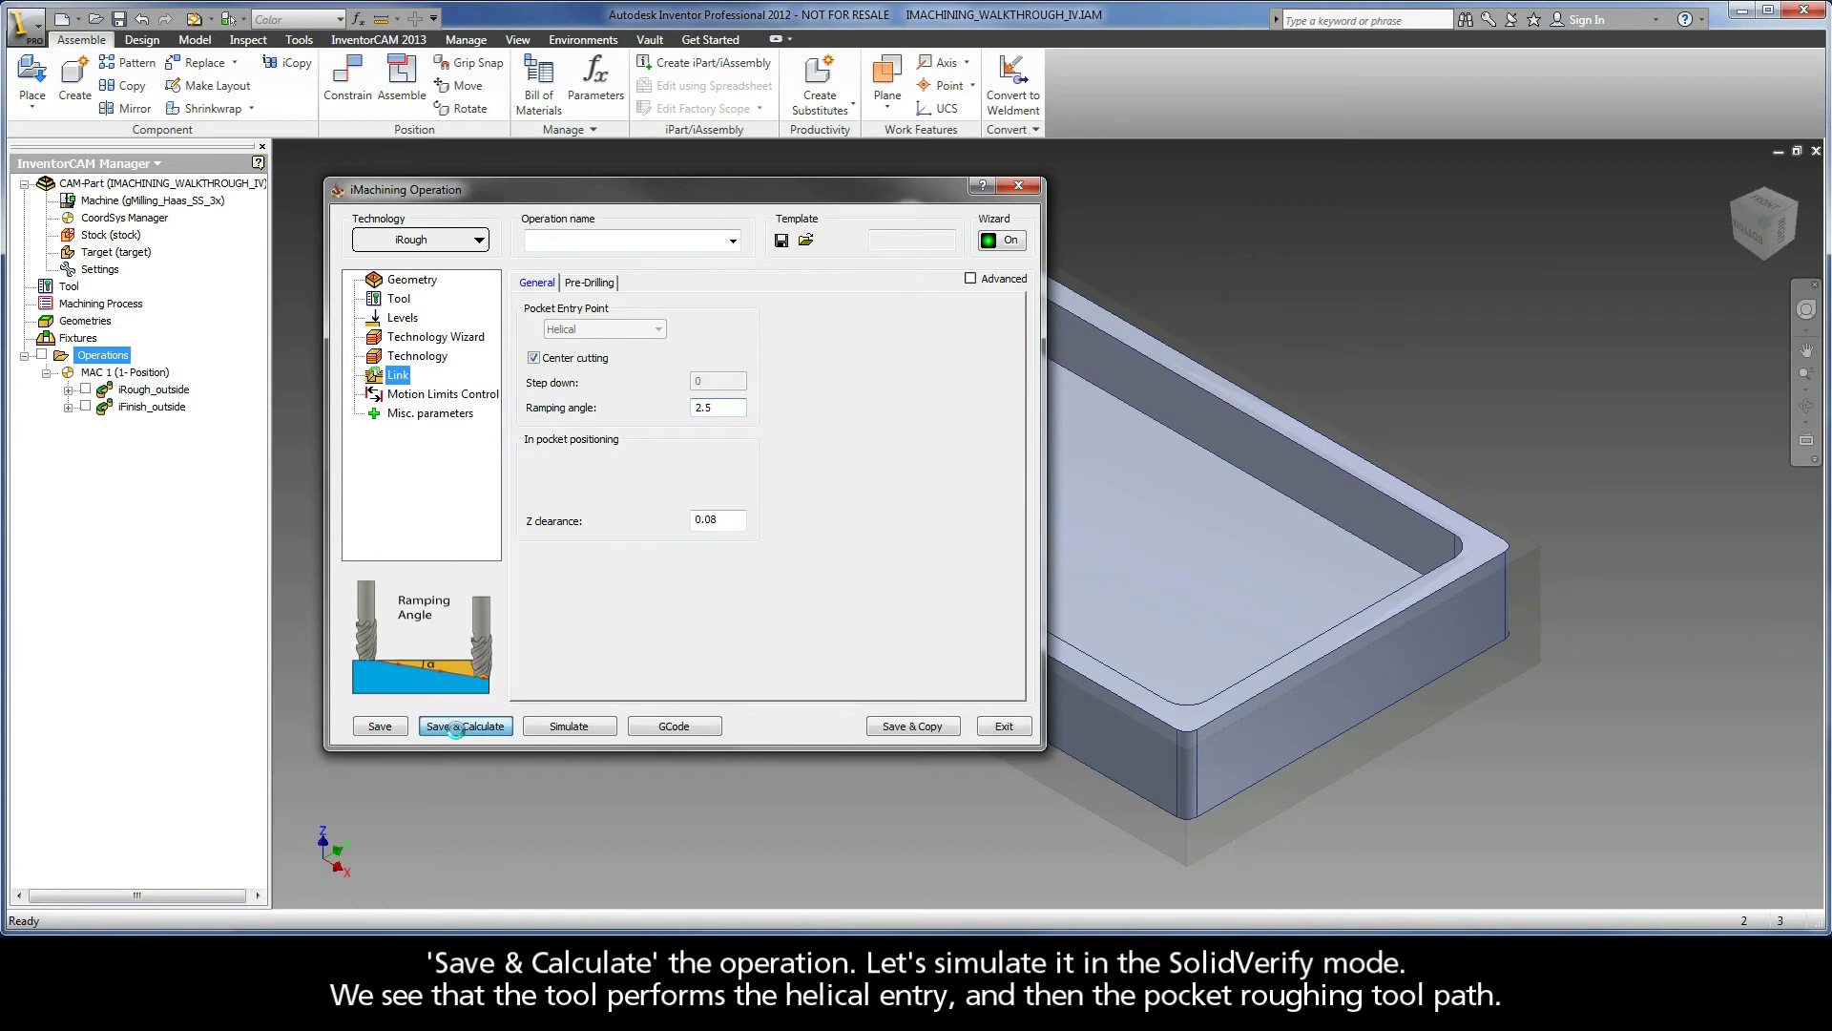
Simulate the center pocket roughing in SolidVerify mode, then exit the simulation.
left_click(541, 726)
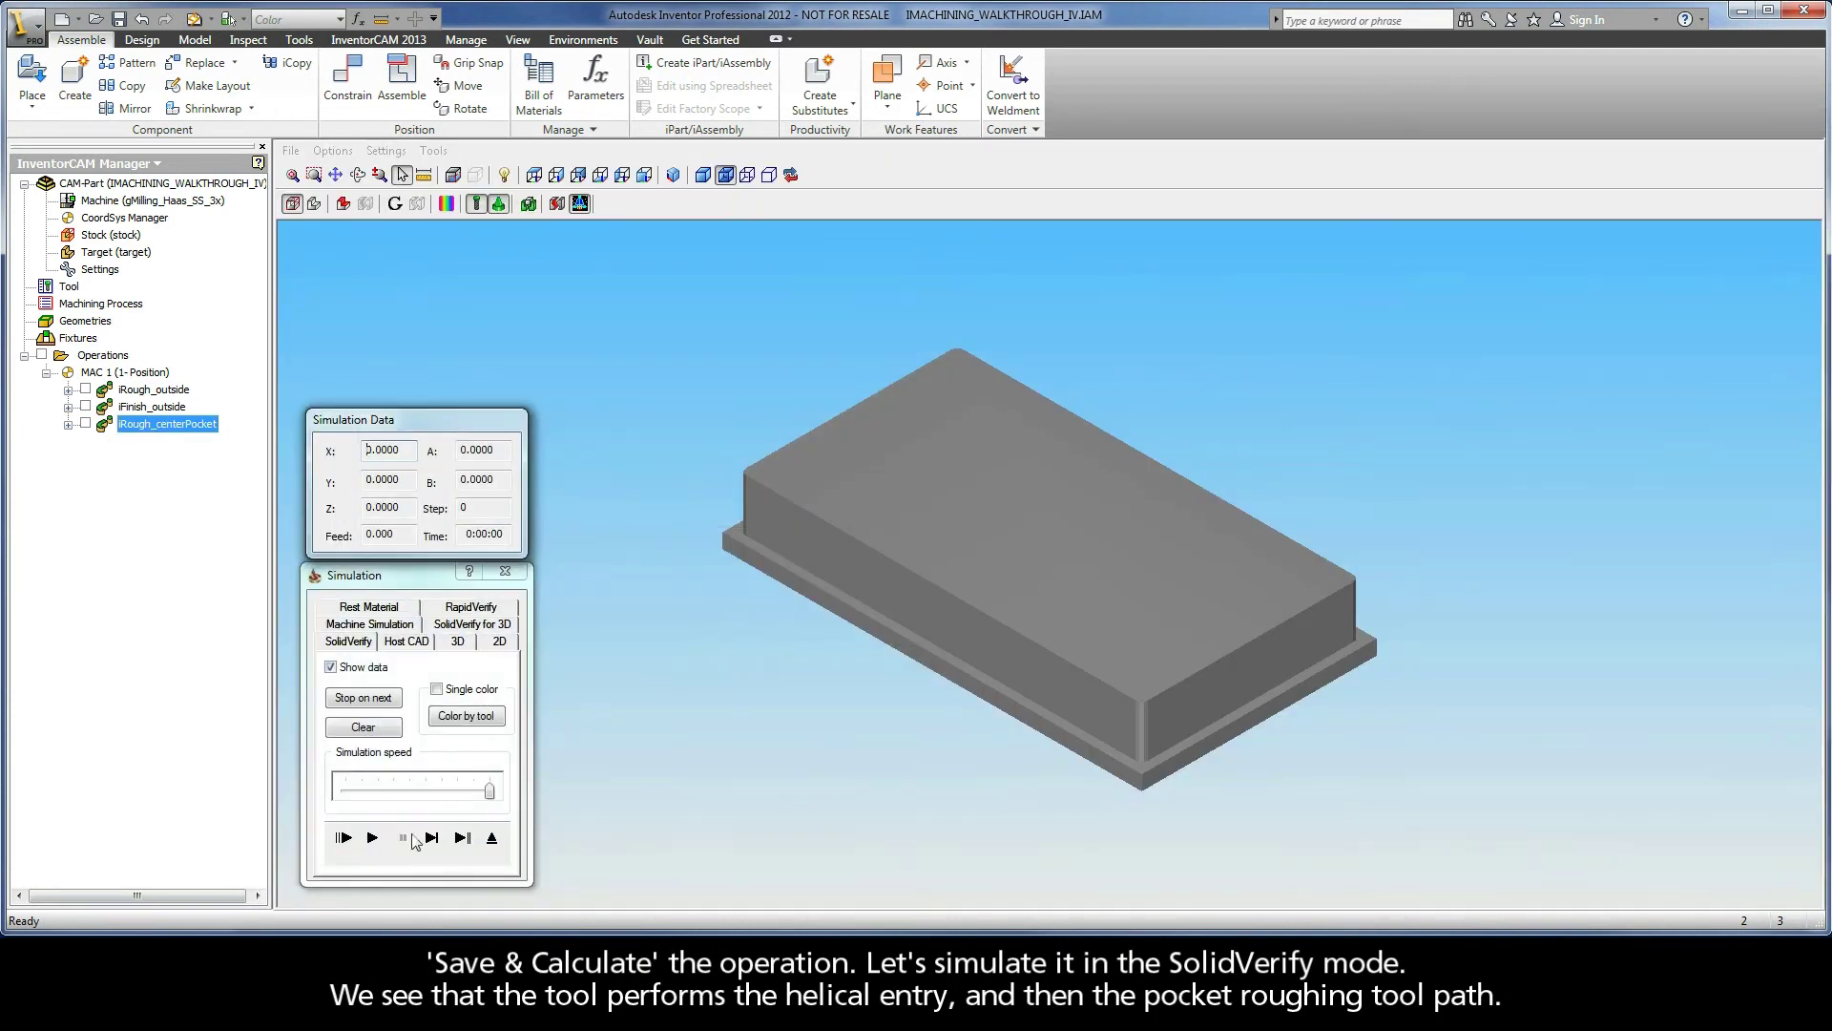
left_click(372, 838)
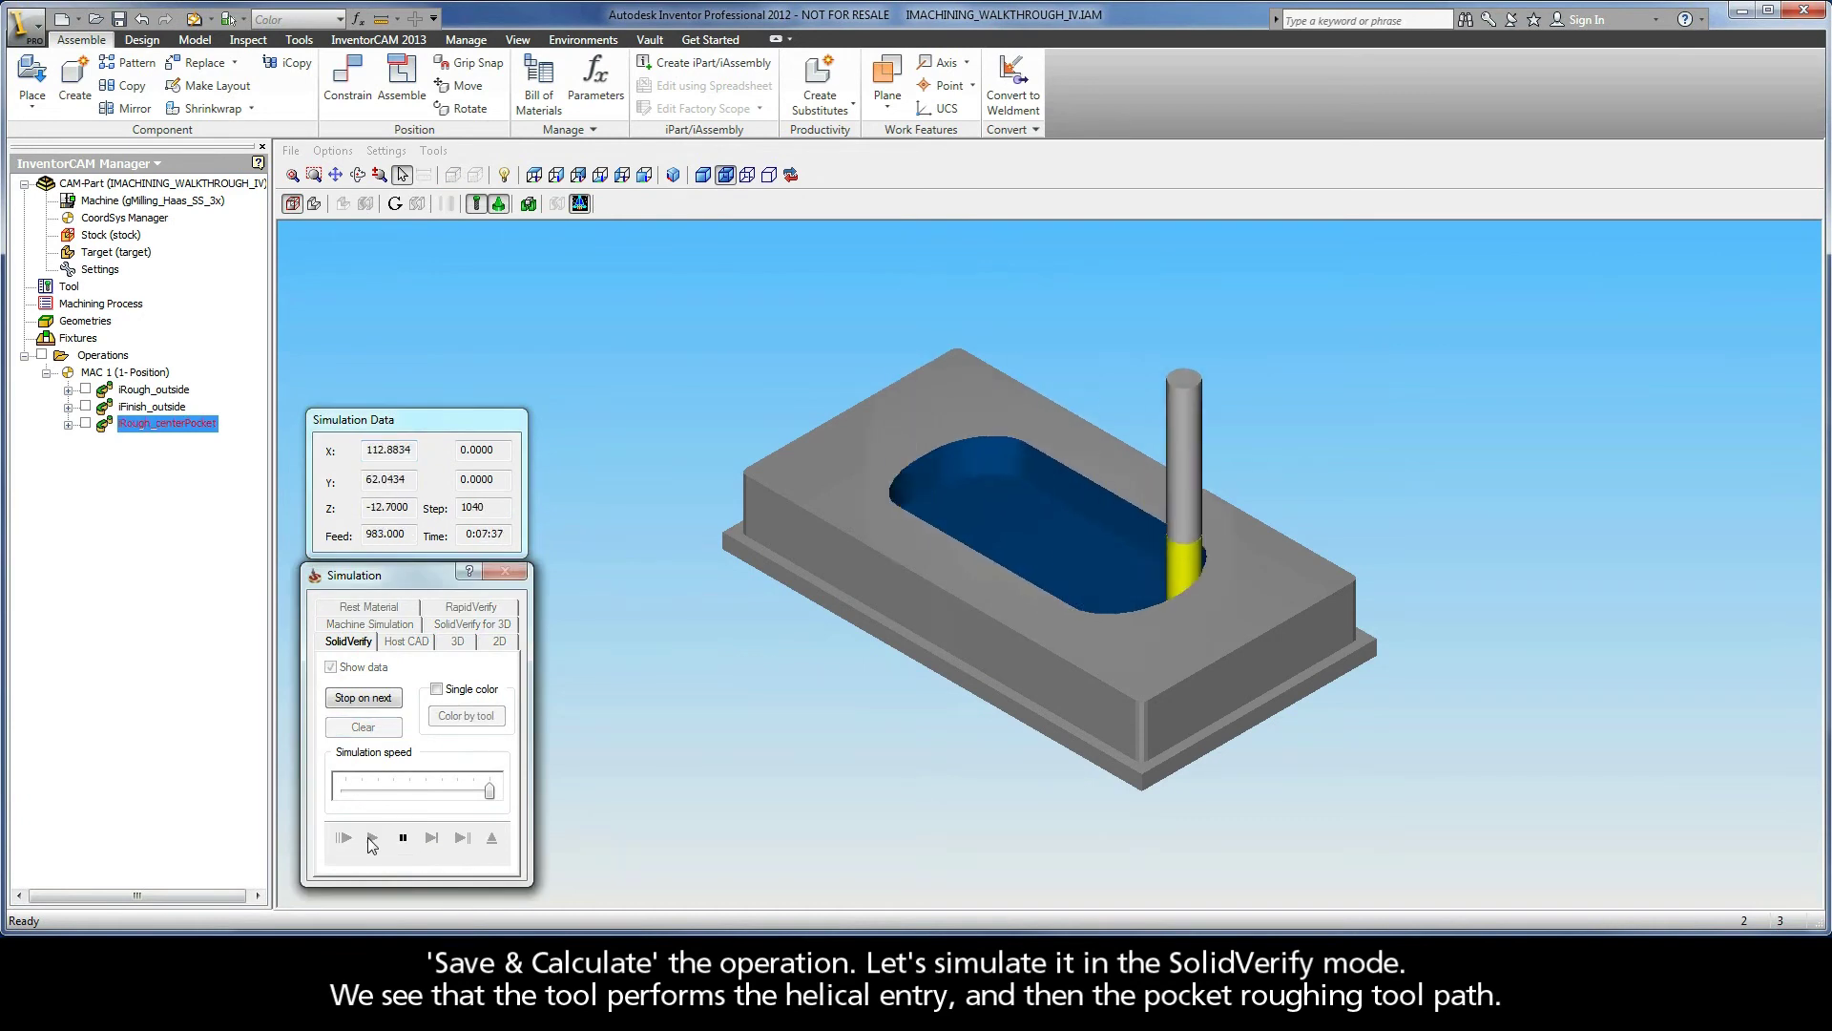
left_click(493, 838)
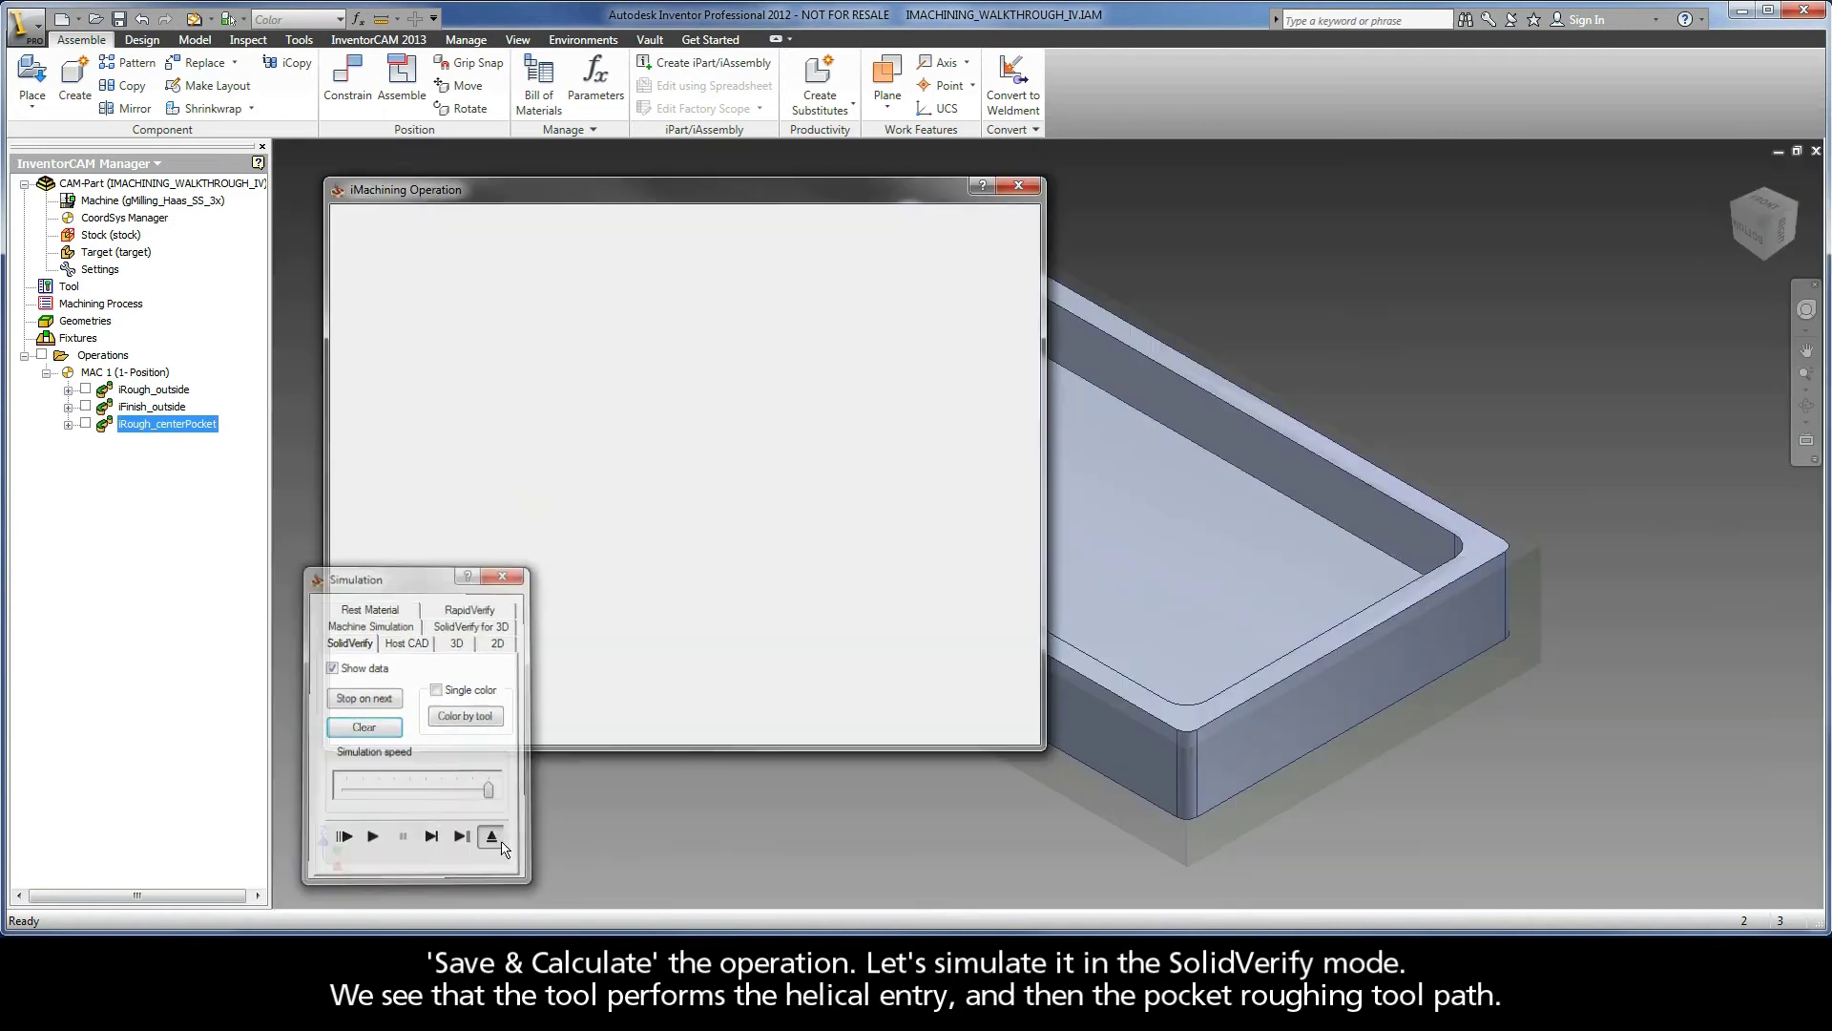
Save and copy the center pocket roughing, switch the copy's technology to iFinish, and check its iRest data parent operation.
left_click(909, 730)
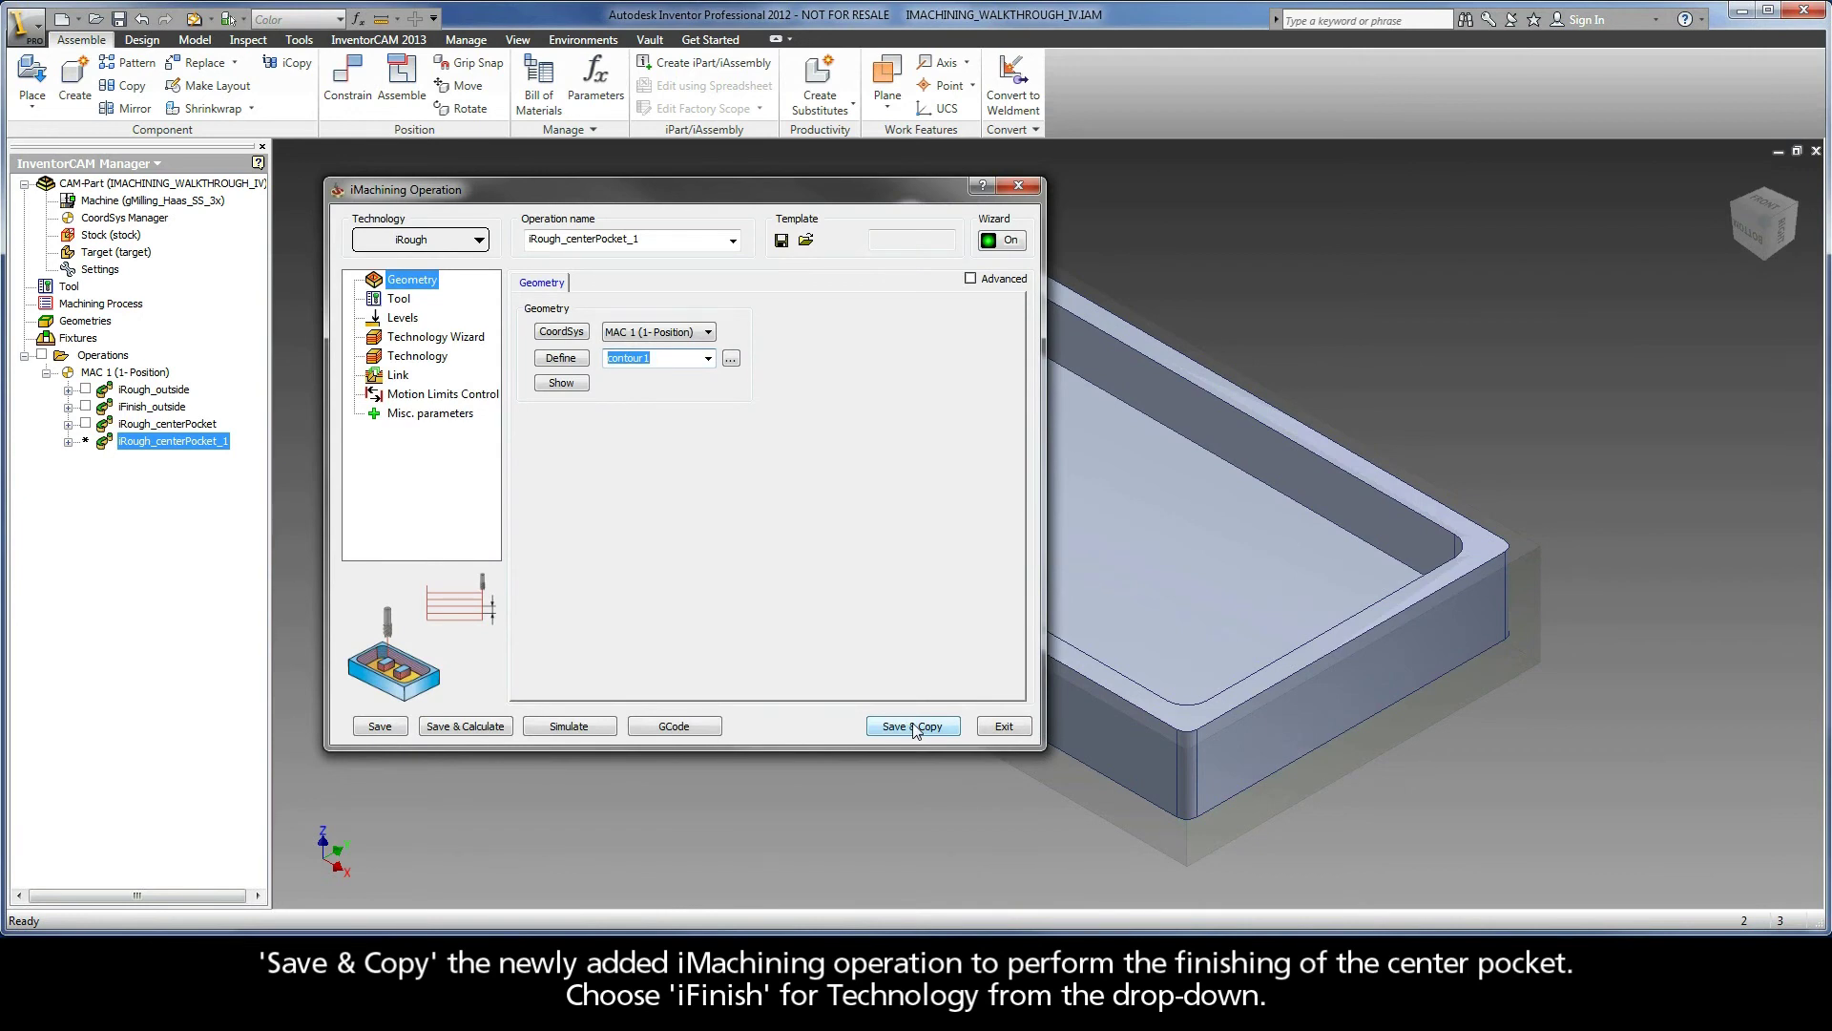
left_click(420, 241)
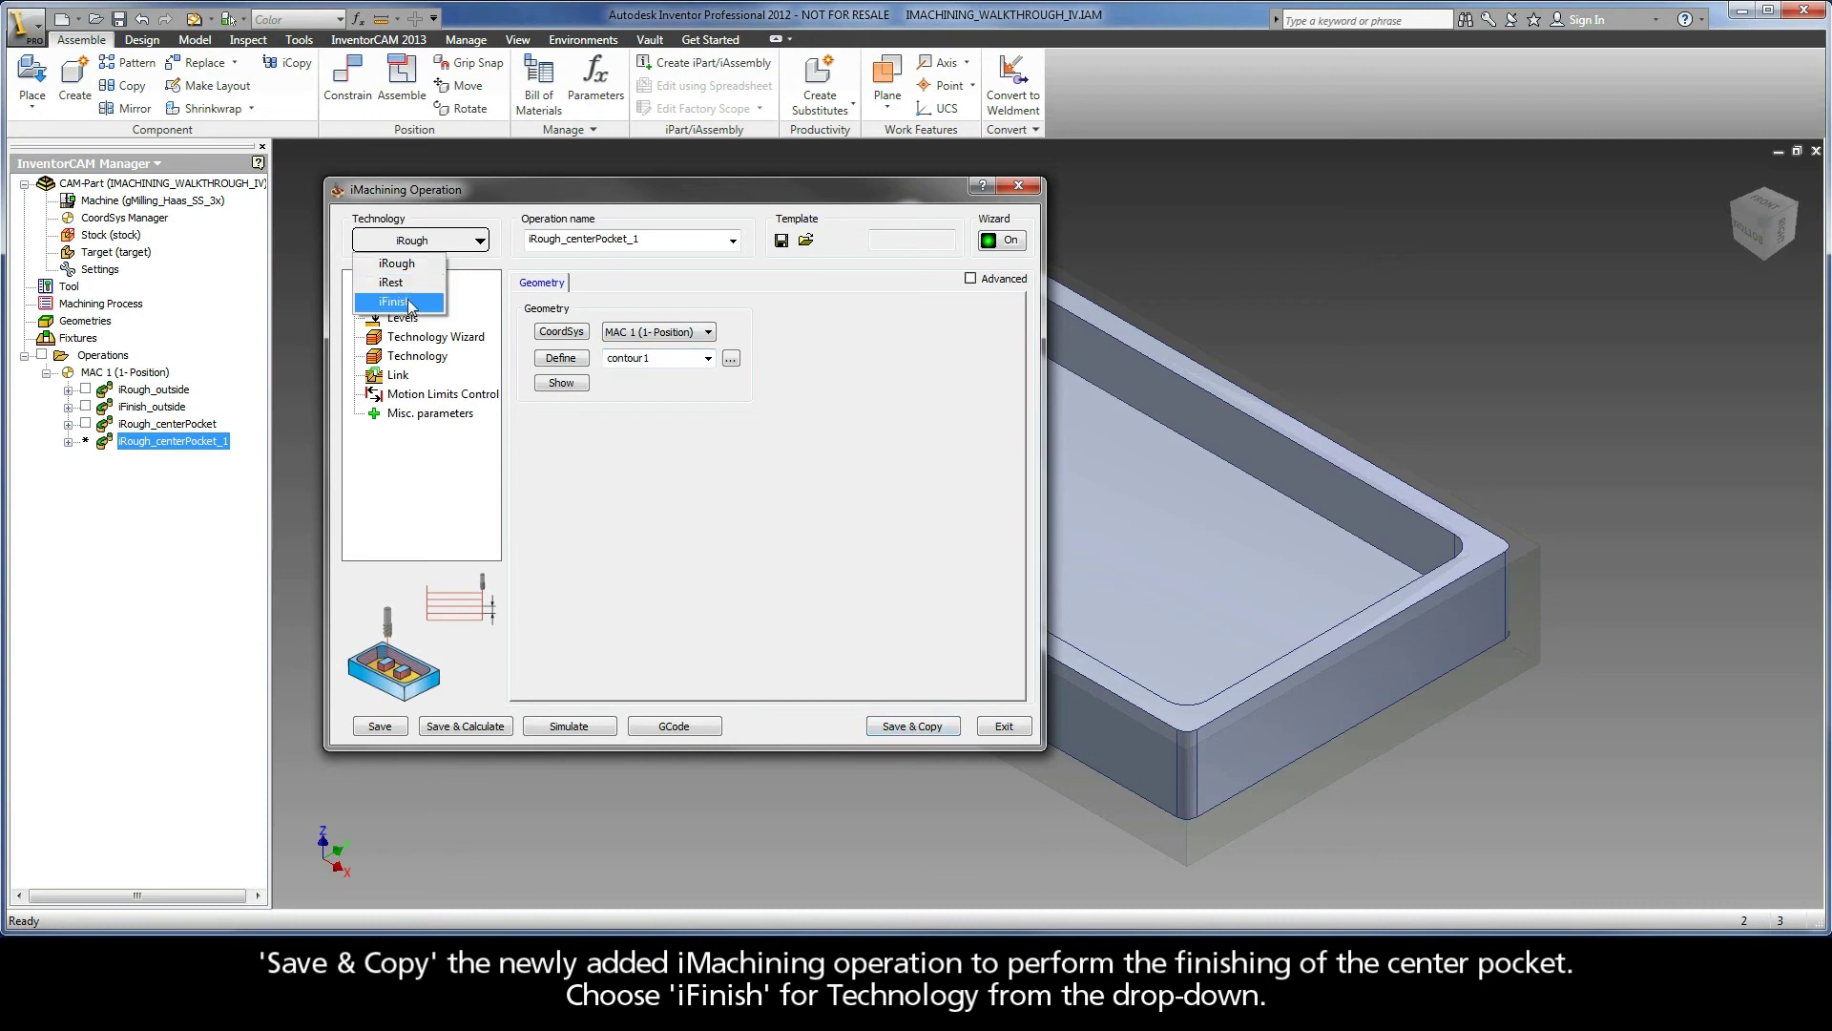
left_click(411, 302)
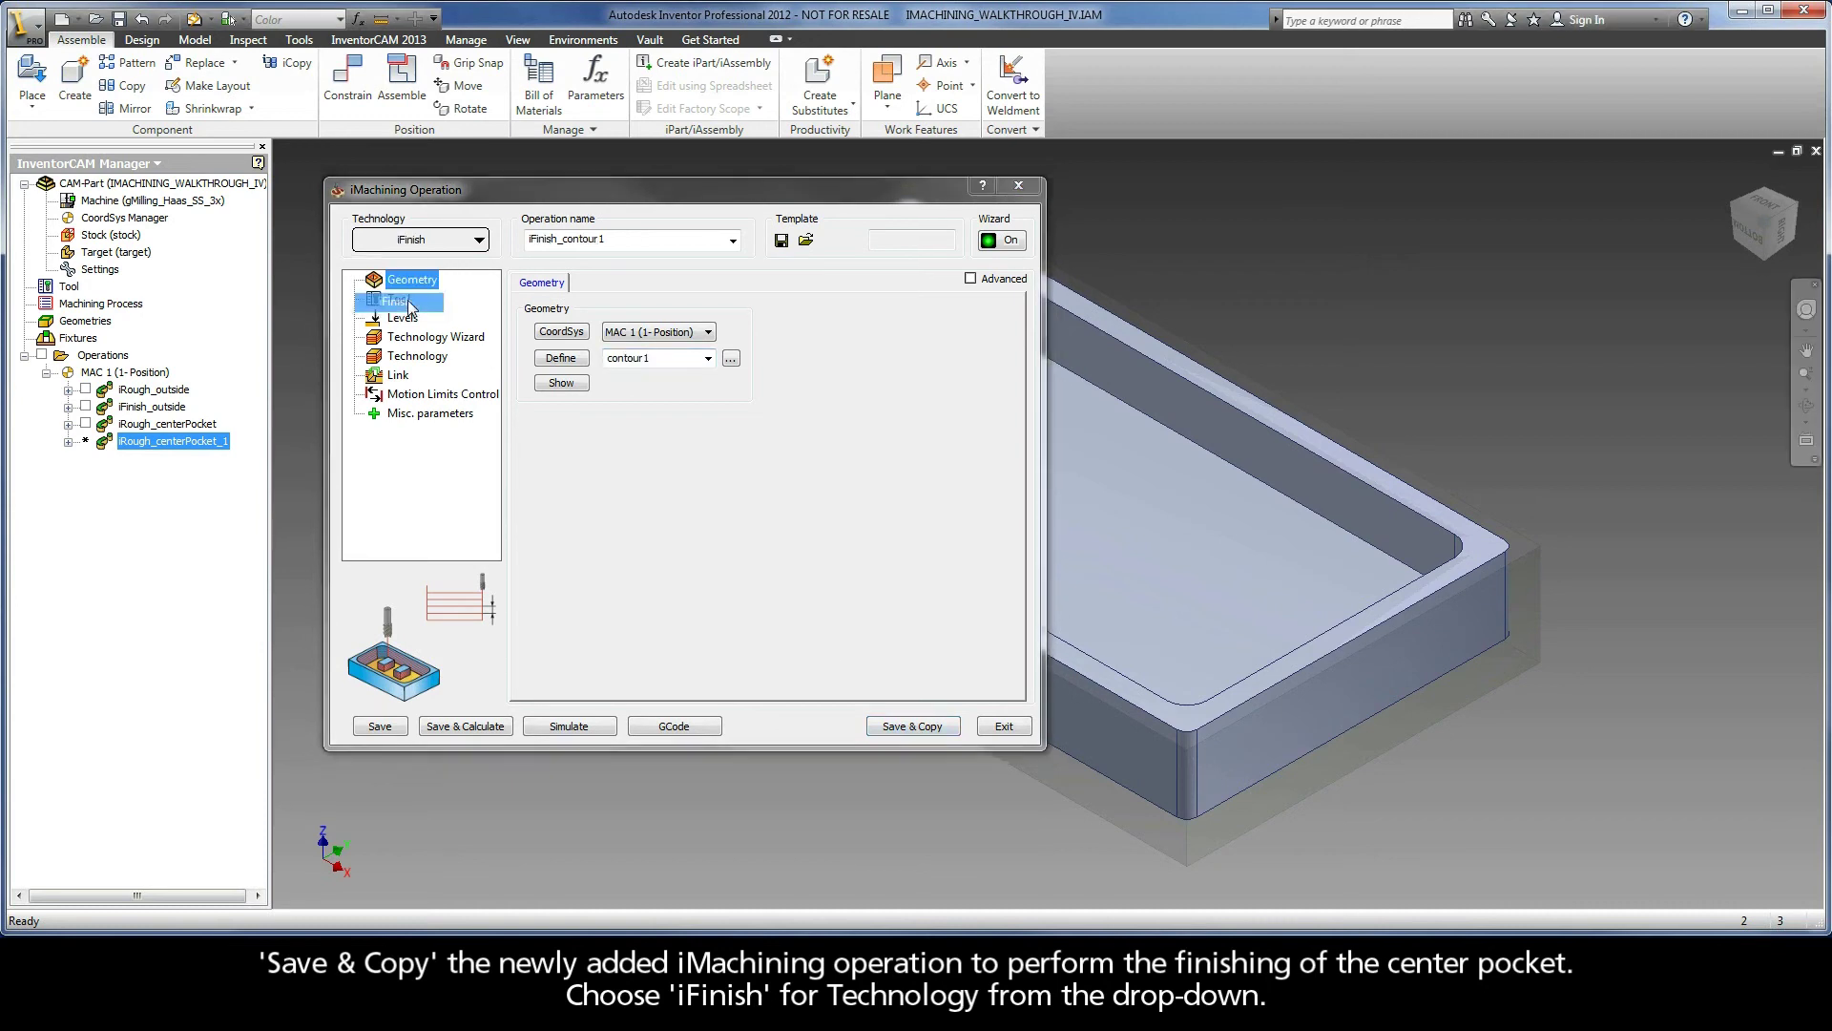
left_click(409, 356)
left_click(642, 283)
Name the copied operation iFinish_centerPocket, then save and calculate it.
left_click_drag(607, 240, 570, 241)
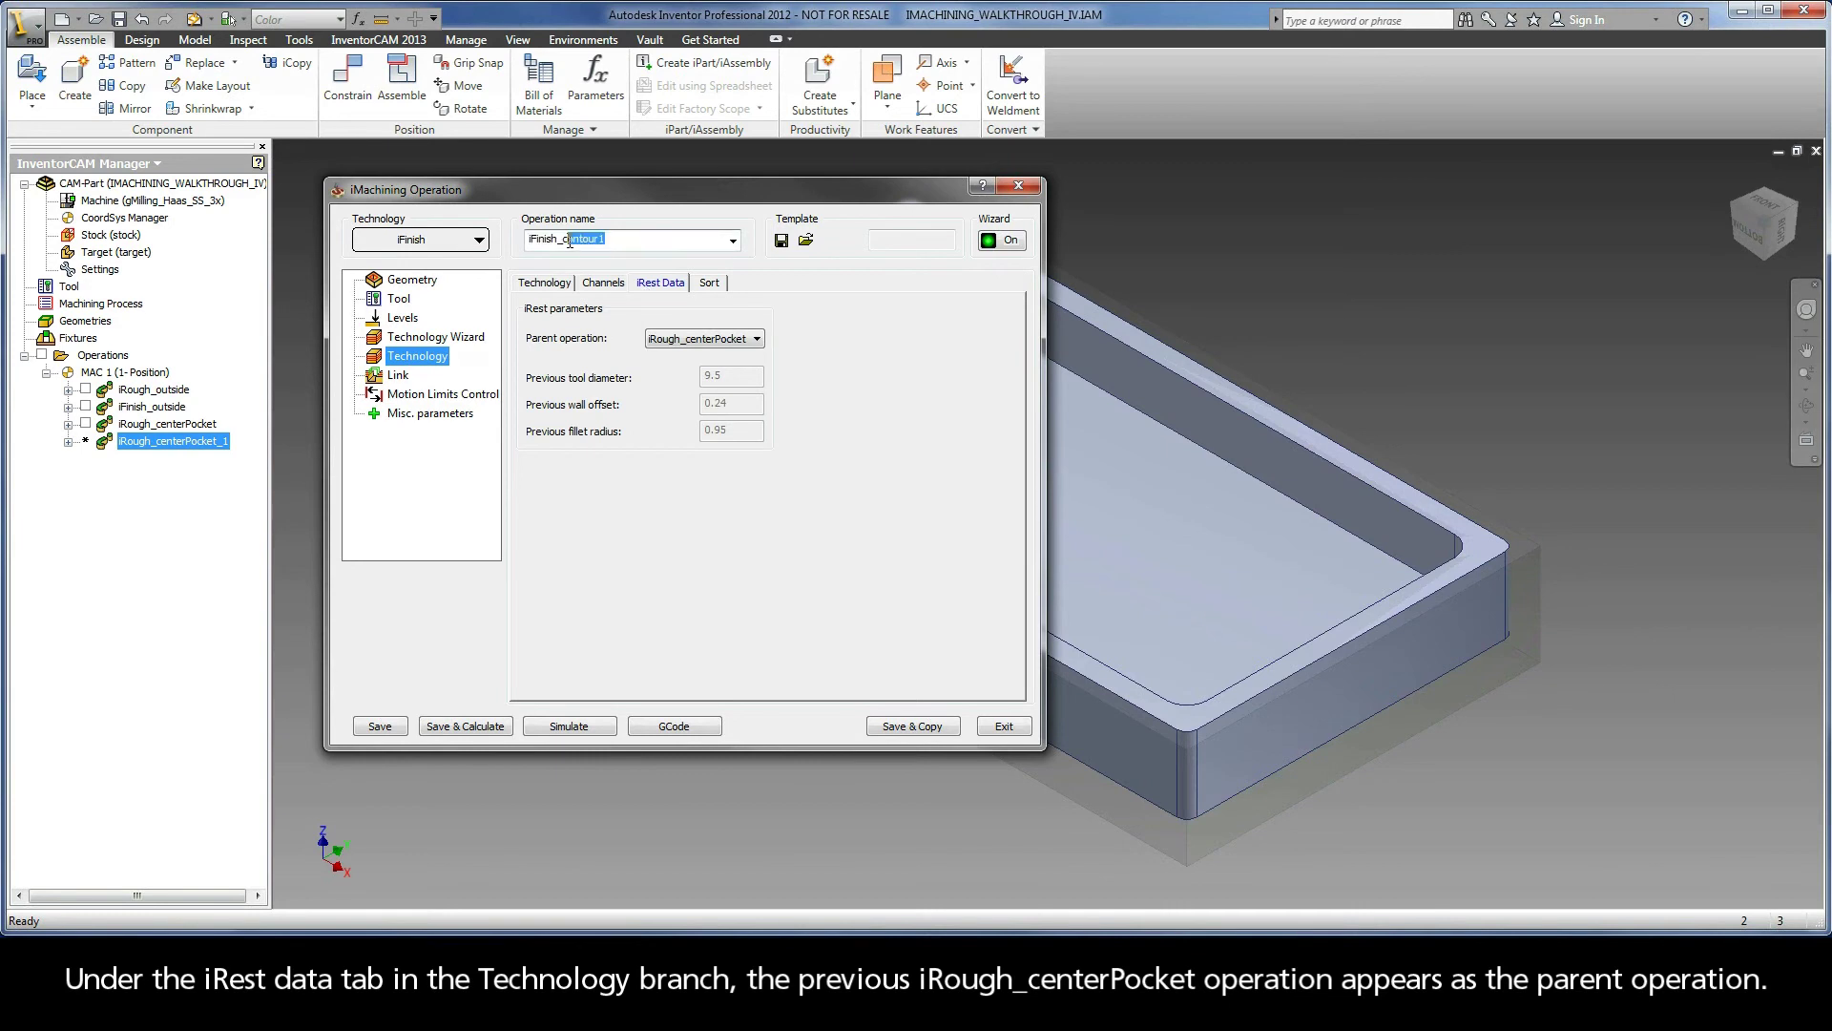
type("centerPocket")
left_click(462, 723)
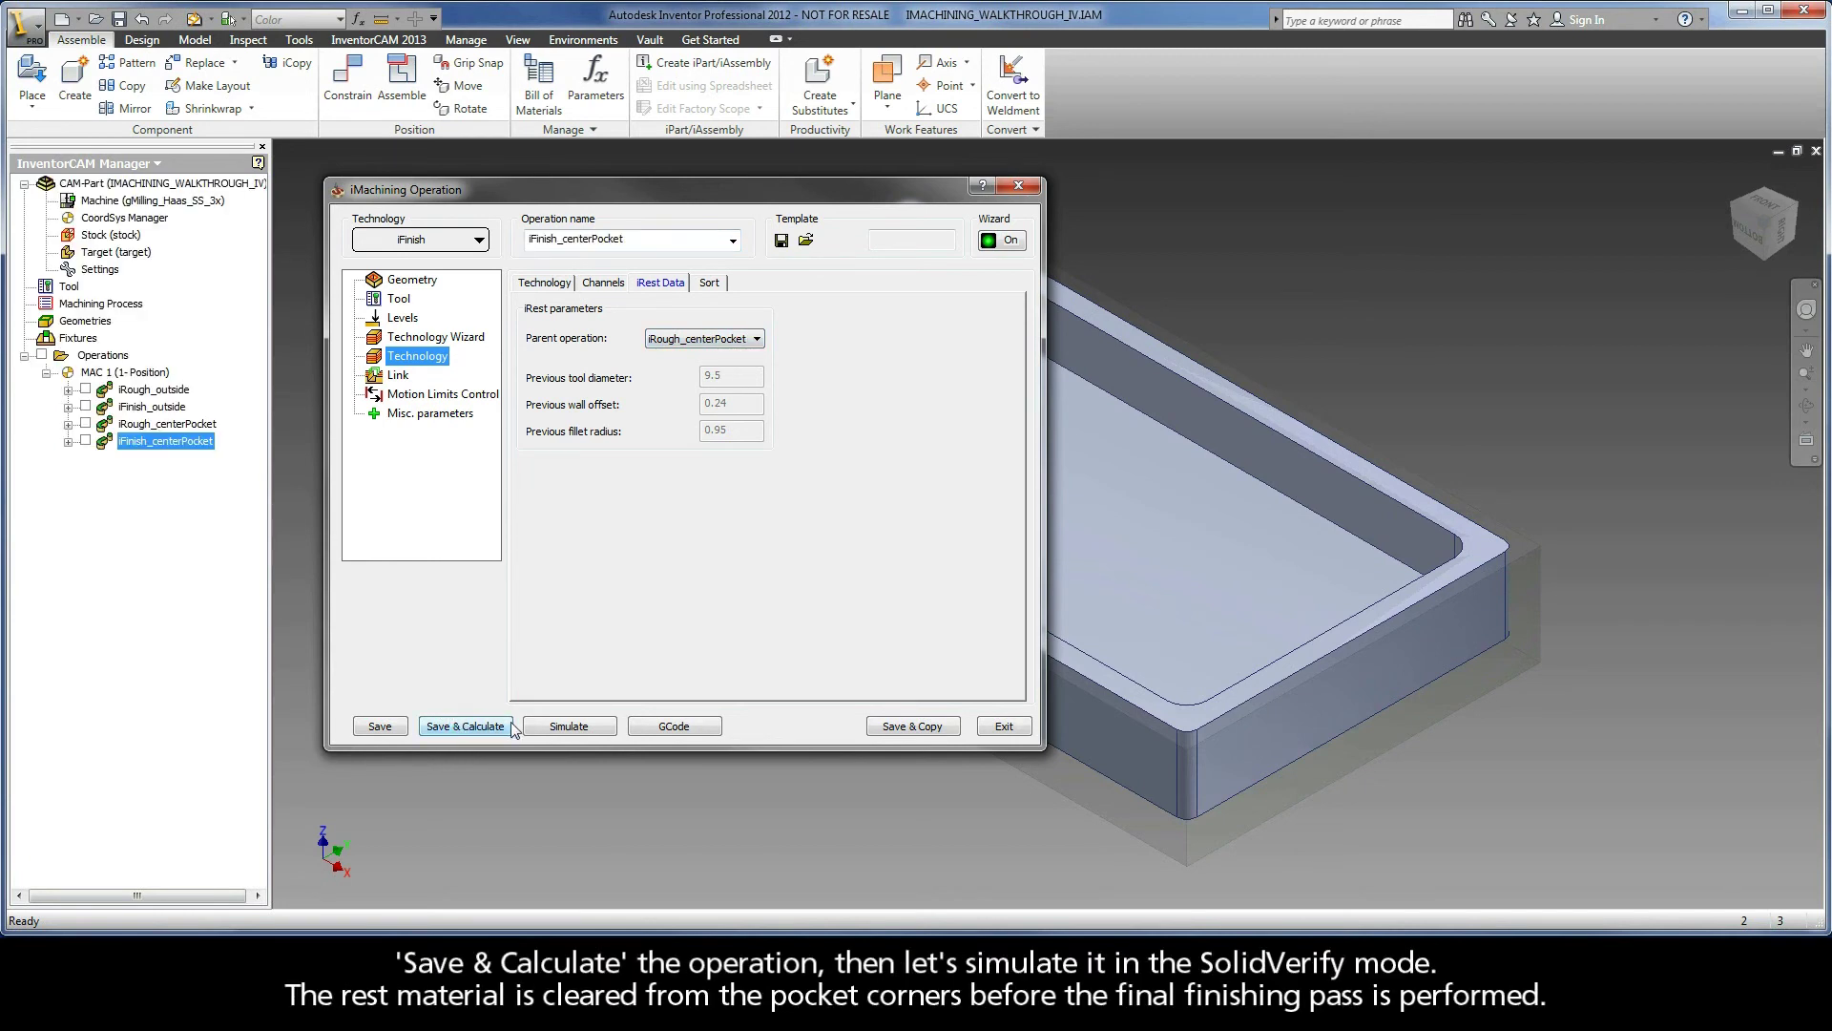
Simulate the center pocket finishing in SolidVerify mode, then exit the simulation.
left_click(570, 727)
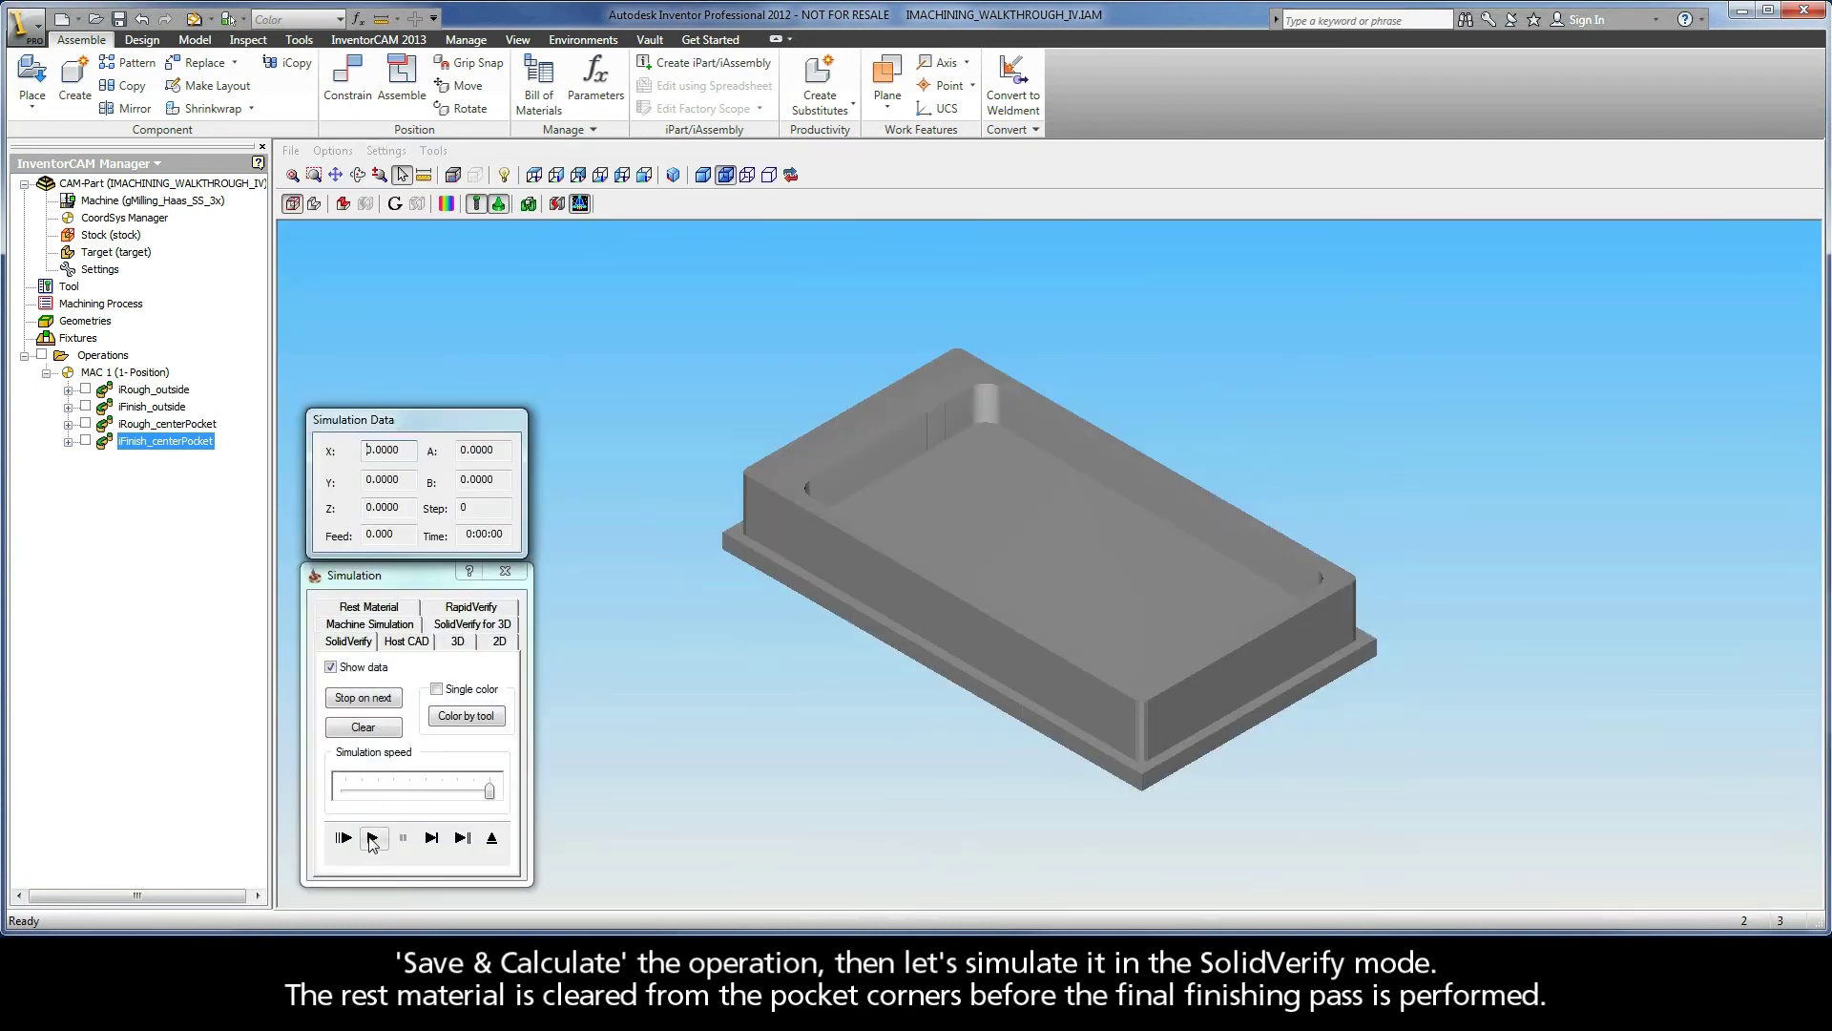
left_click(372, 838)
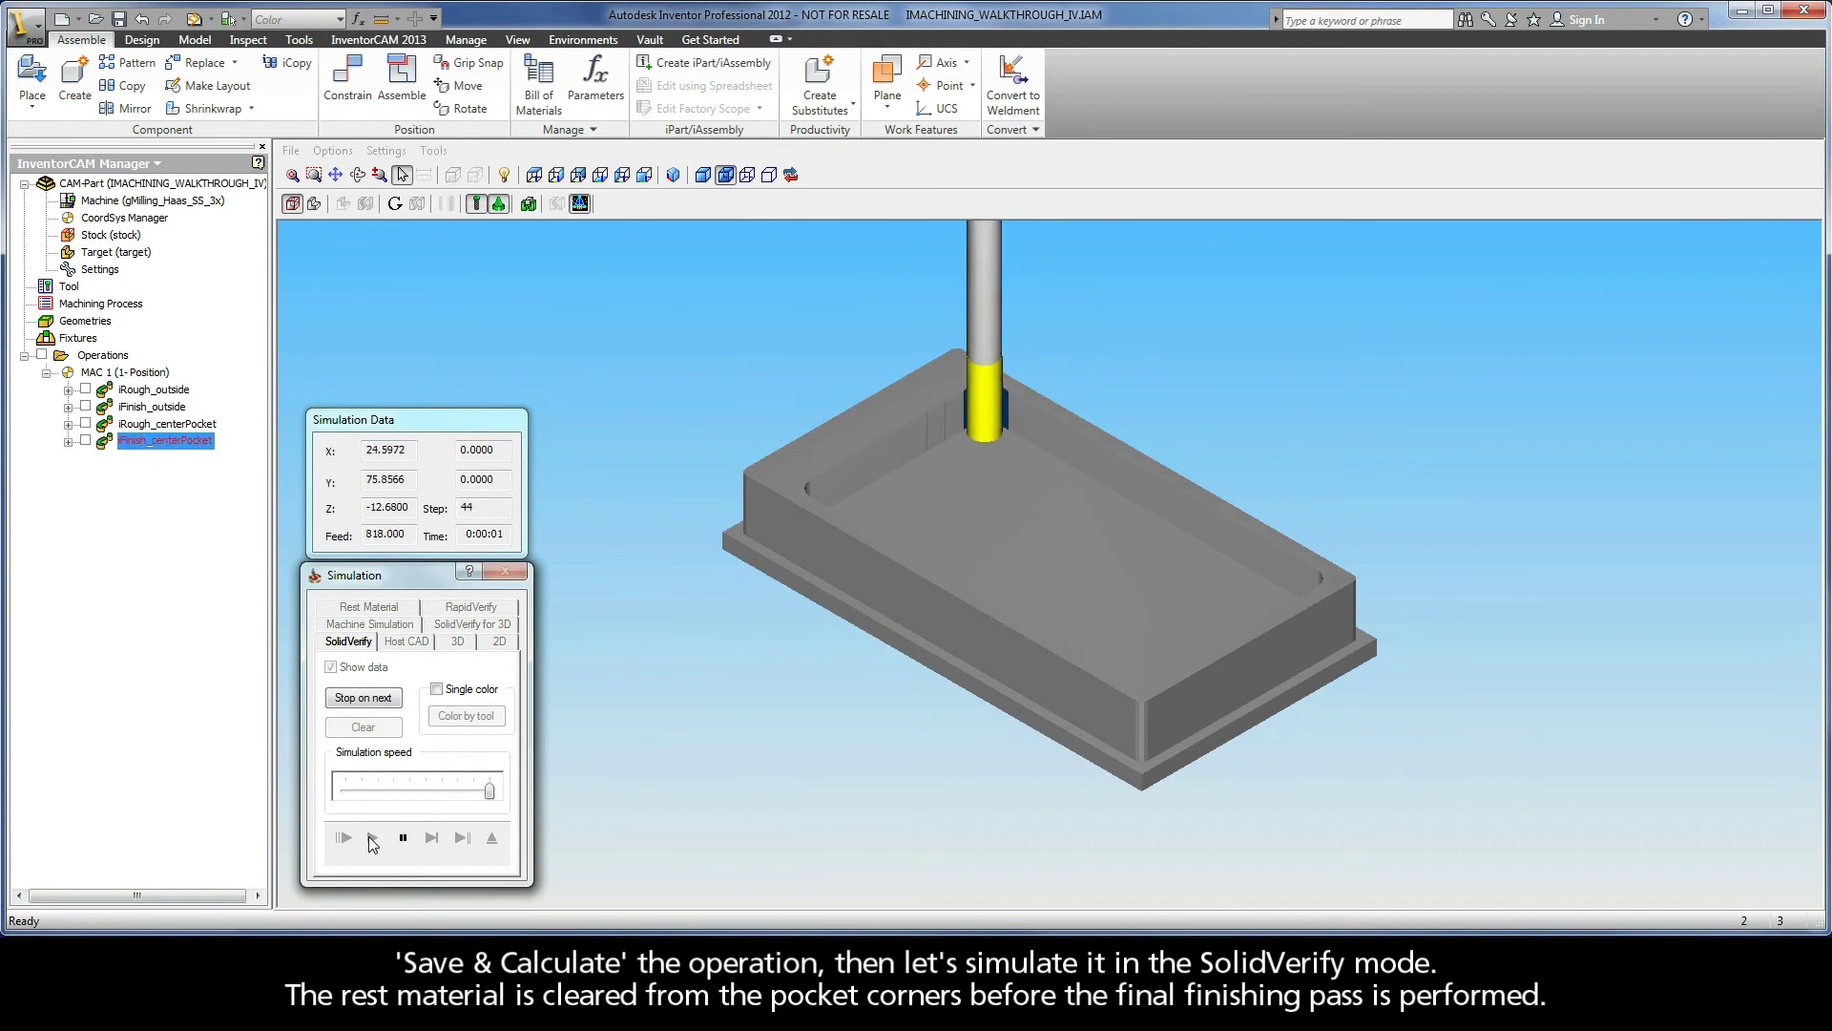
left_click(494, 838)
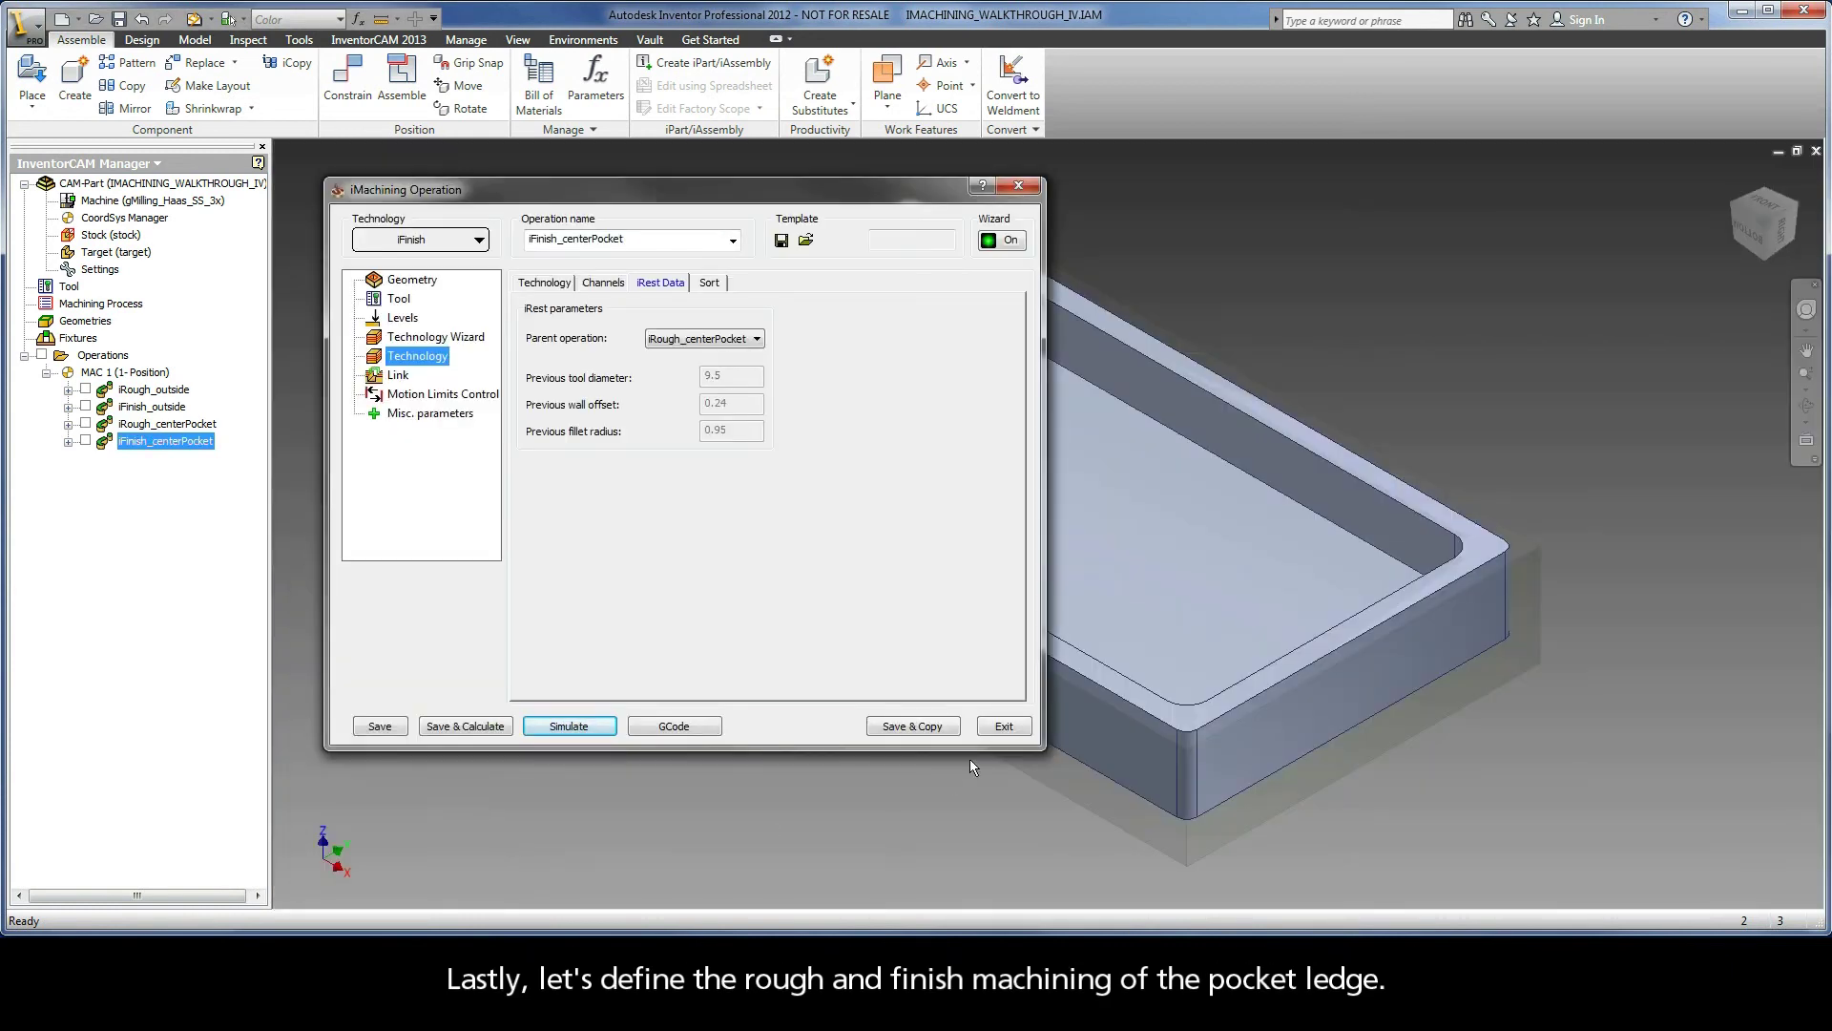
Exit the center pocket finishing operation and add a new iMachining operation, keeping the default iRough technology.
left_click(1004, 727)
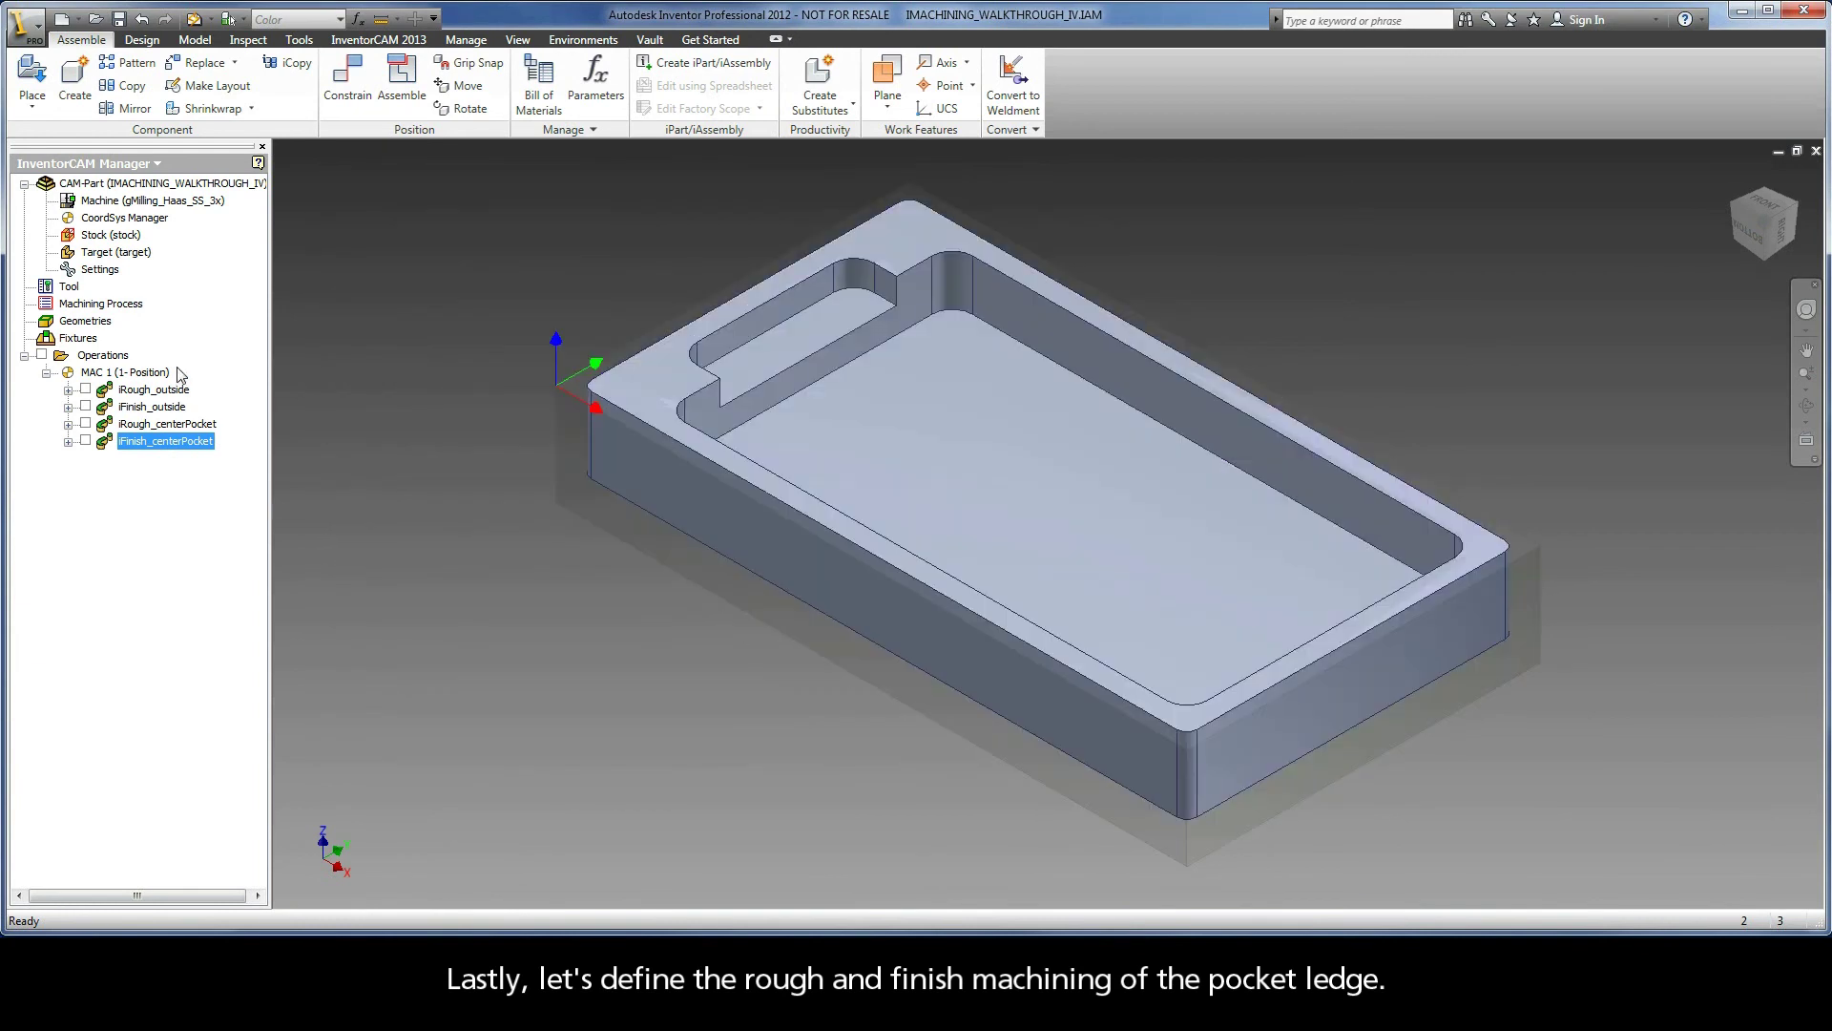
right_click(100, 356)
mouse_move(246, 363)
left_click(443, 384)
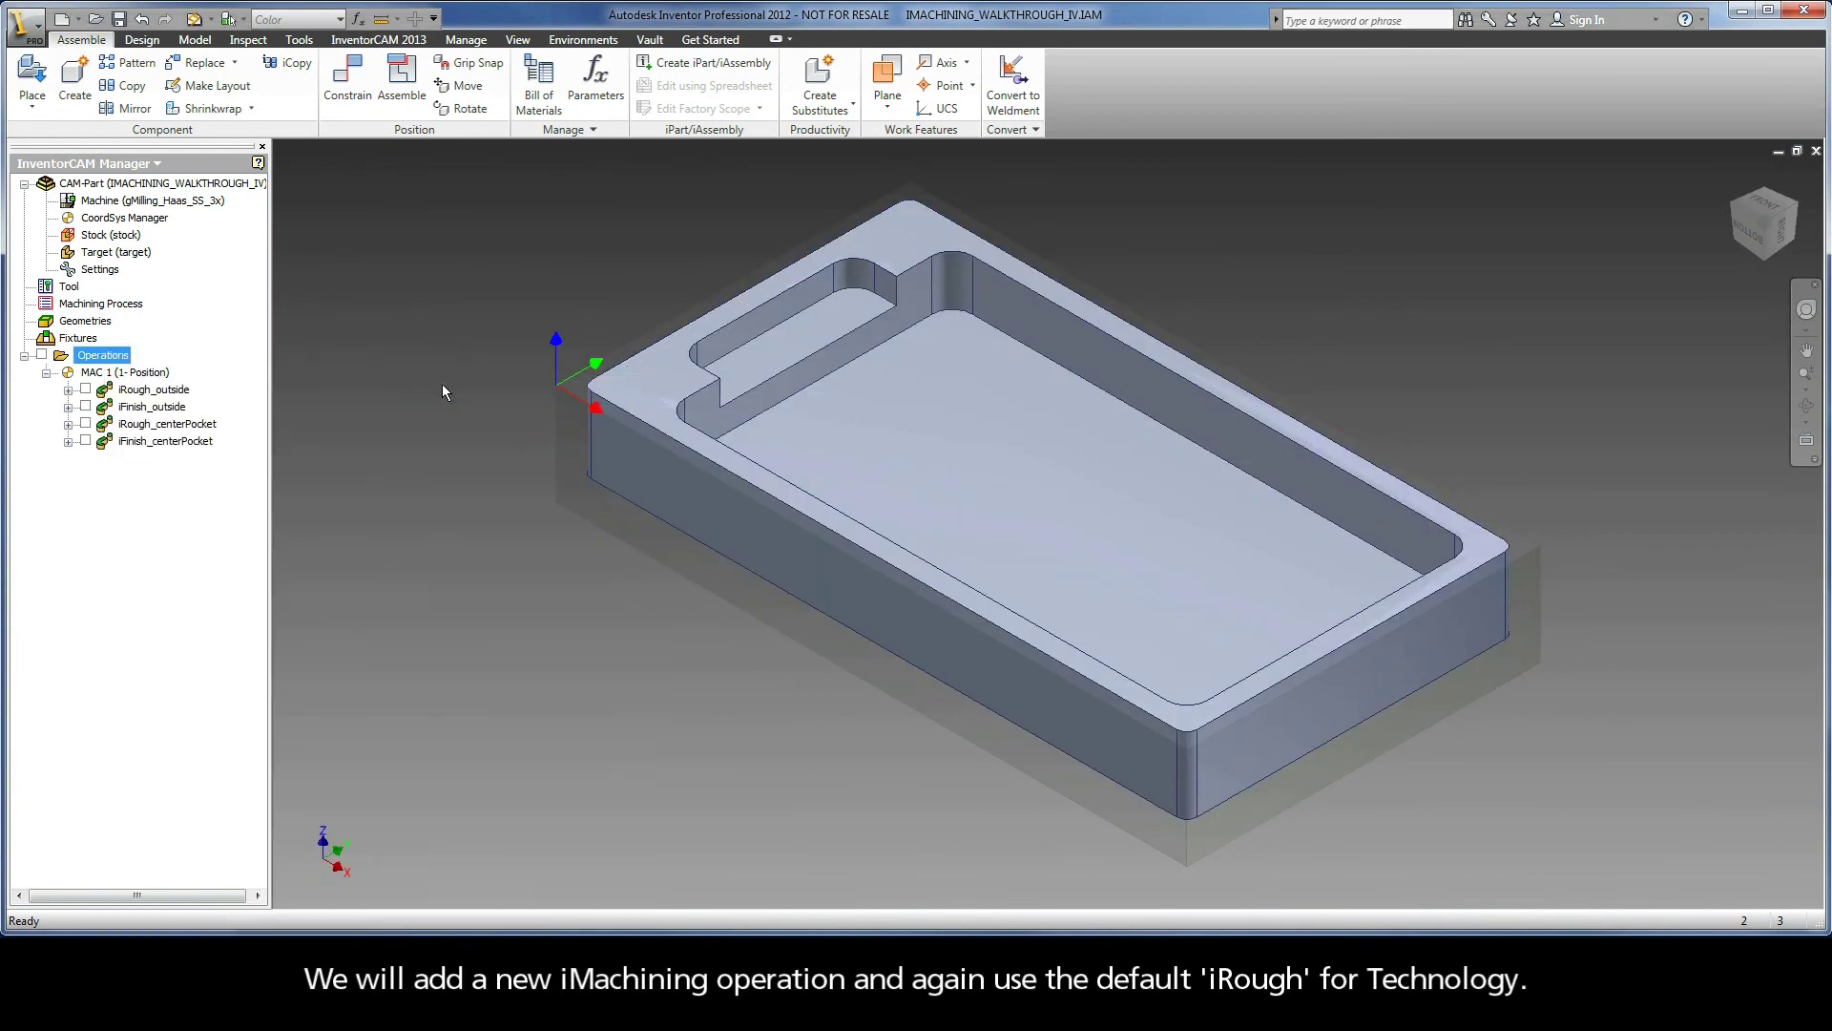
Define the operation's geometry as a closed Auto-constant Z chain along the lower contour of the pocket ledge and accept it.
left_click(557, 360)
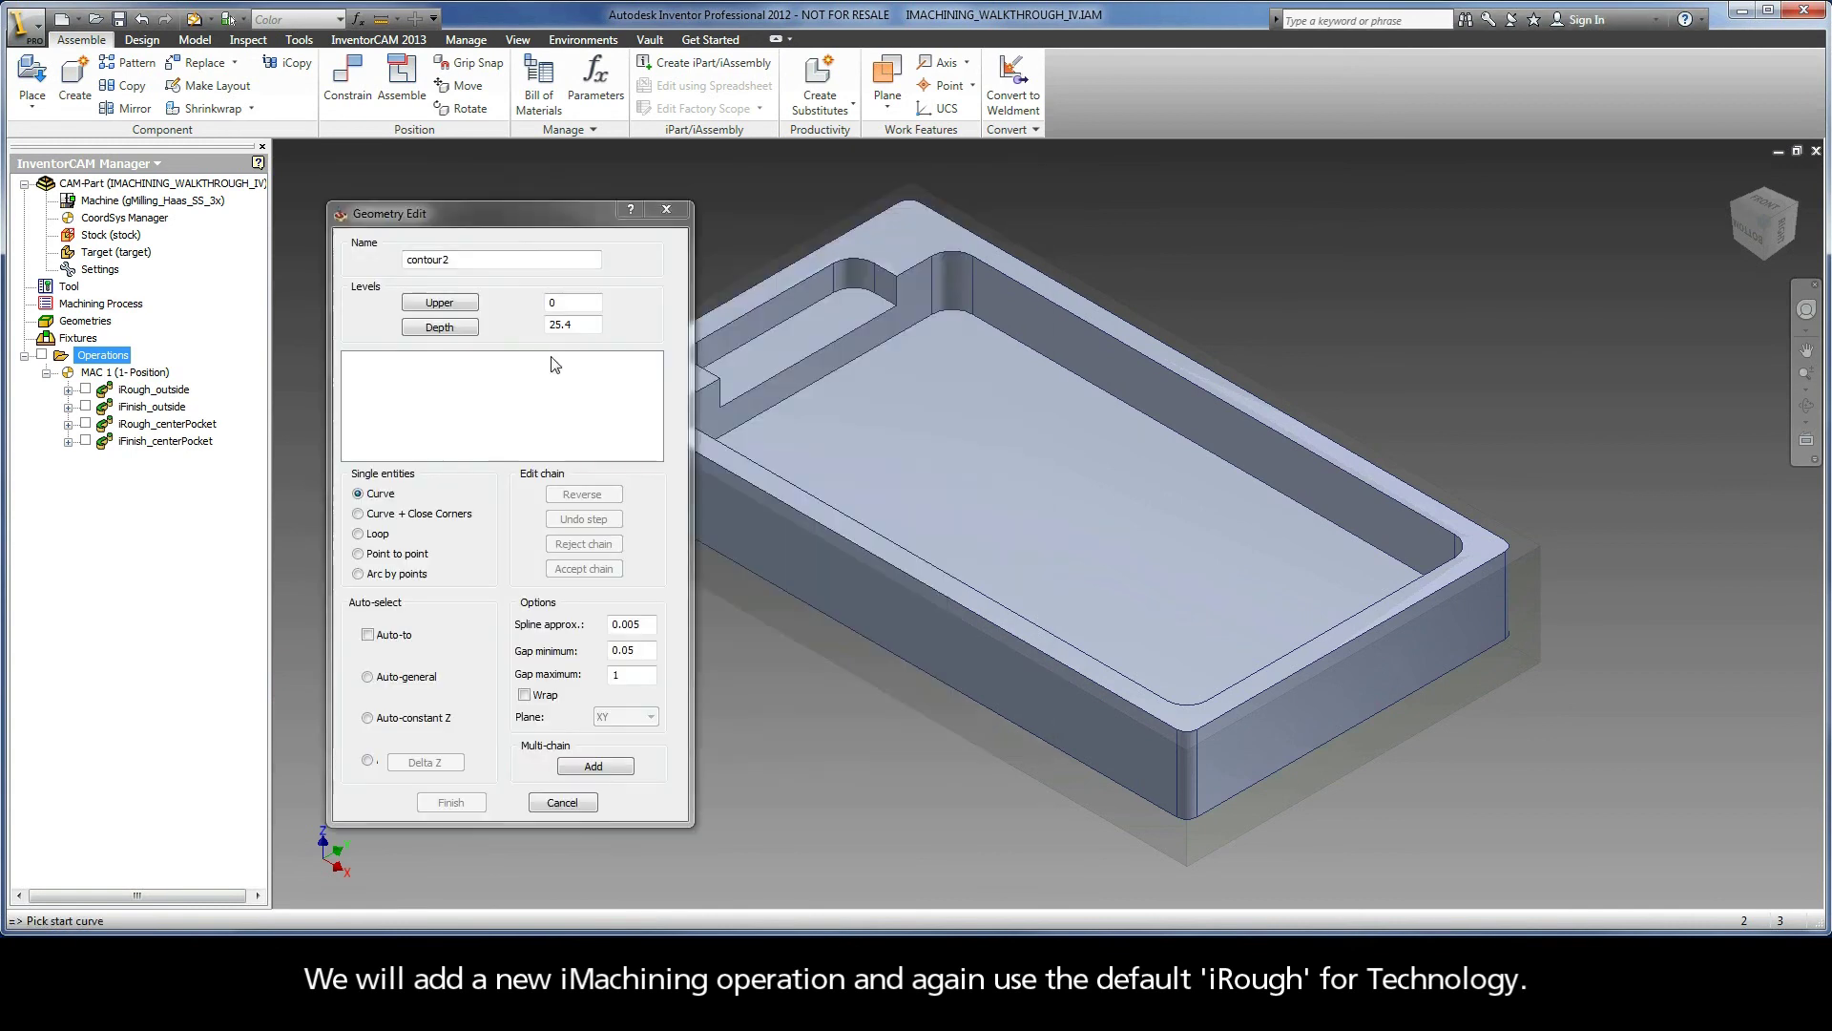
left_click(795, 315)
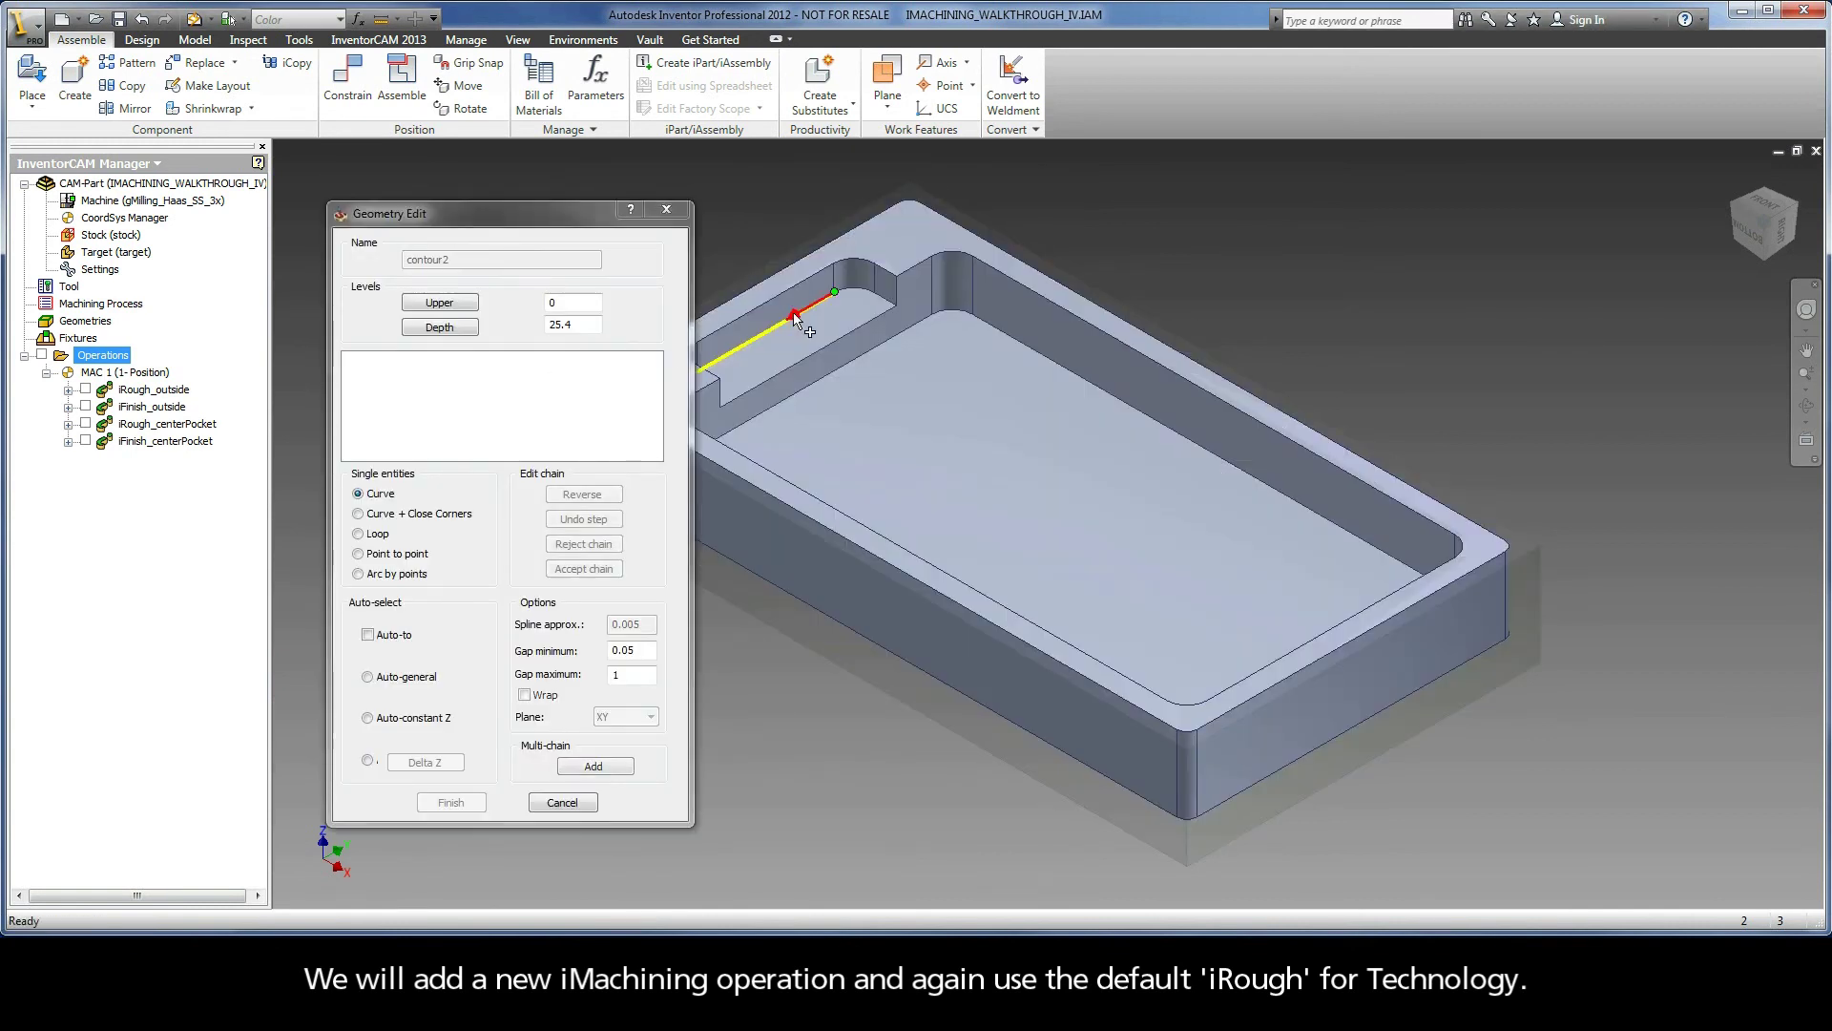
left_click(424, 718)
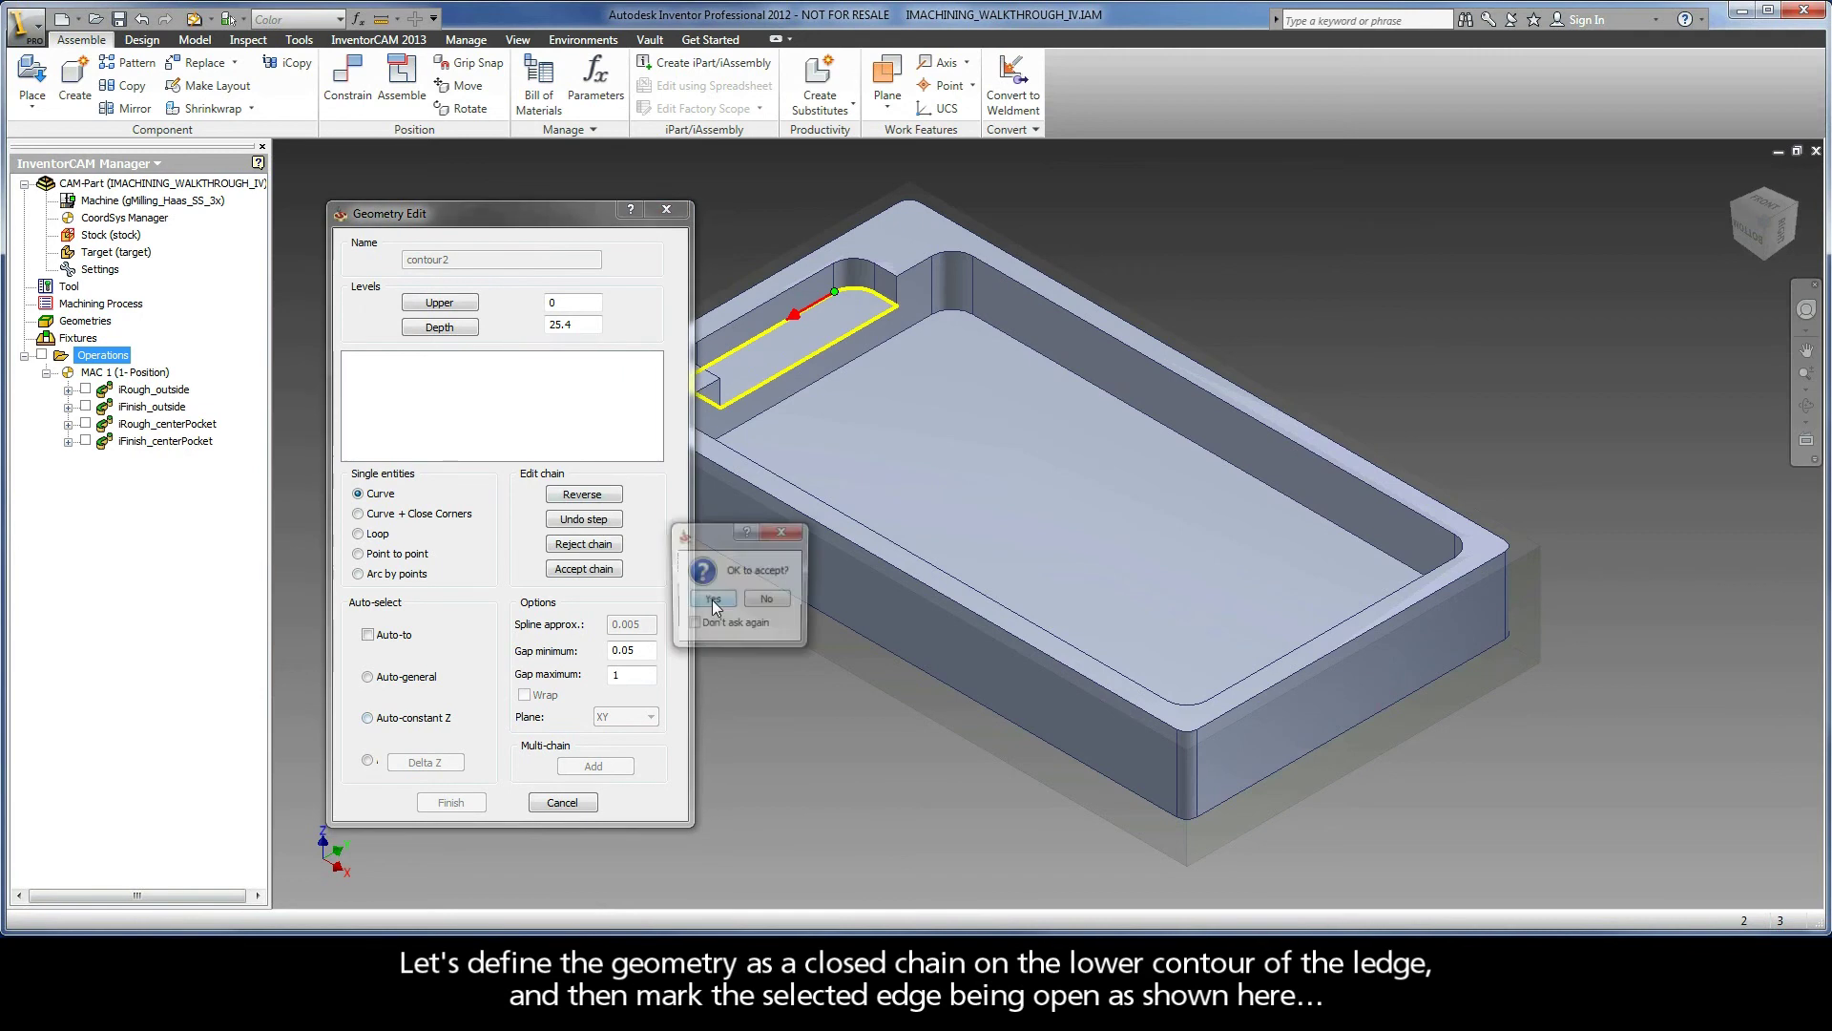
left_click(712, 600)
Mark the ledge chain's straight edge bordering the center pocket as open.
left_click(409, 360)
right_click(412, 367)
left_click(468, 524)
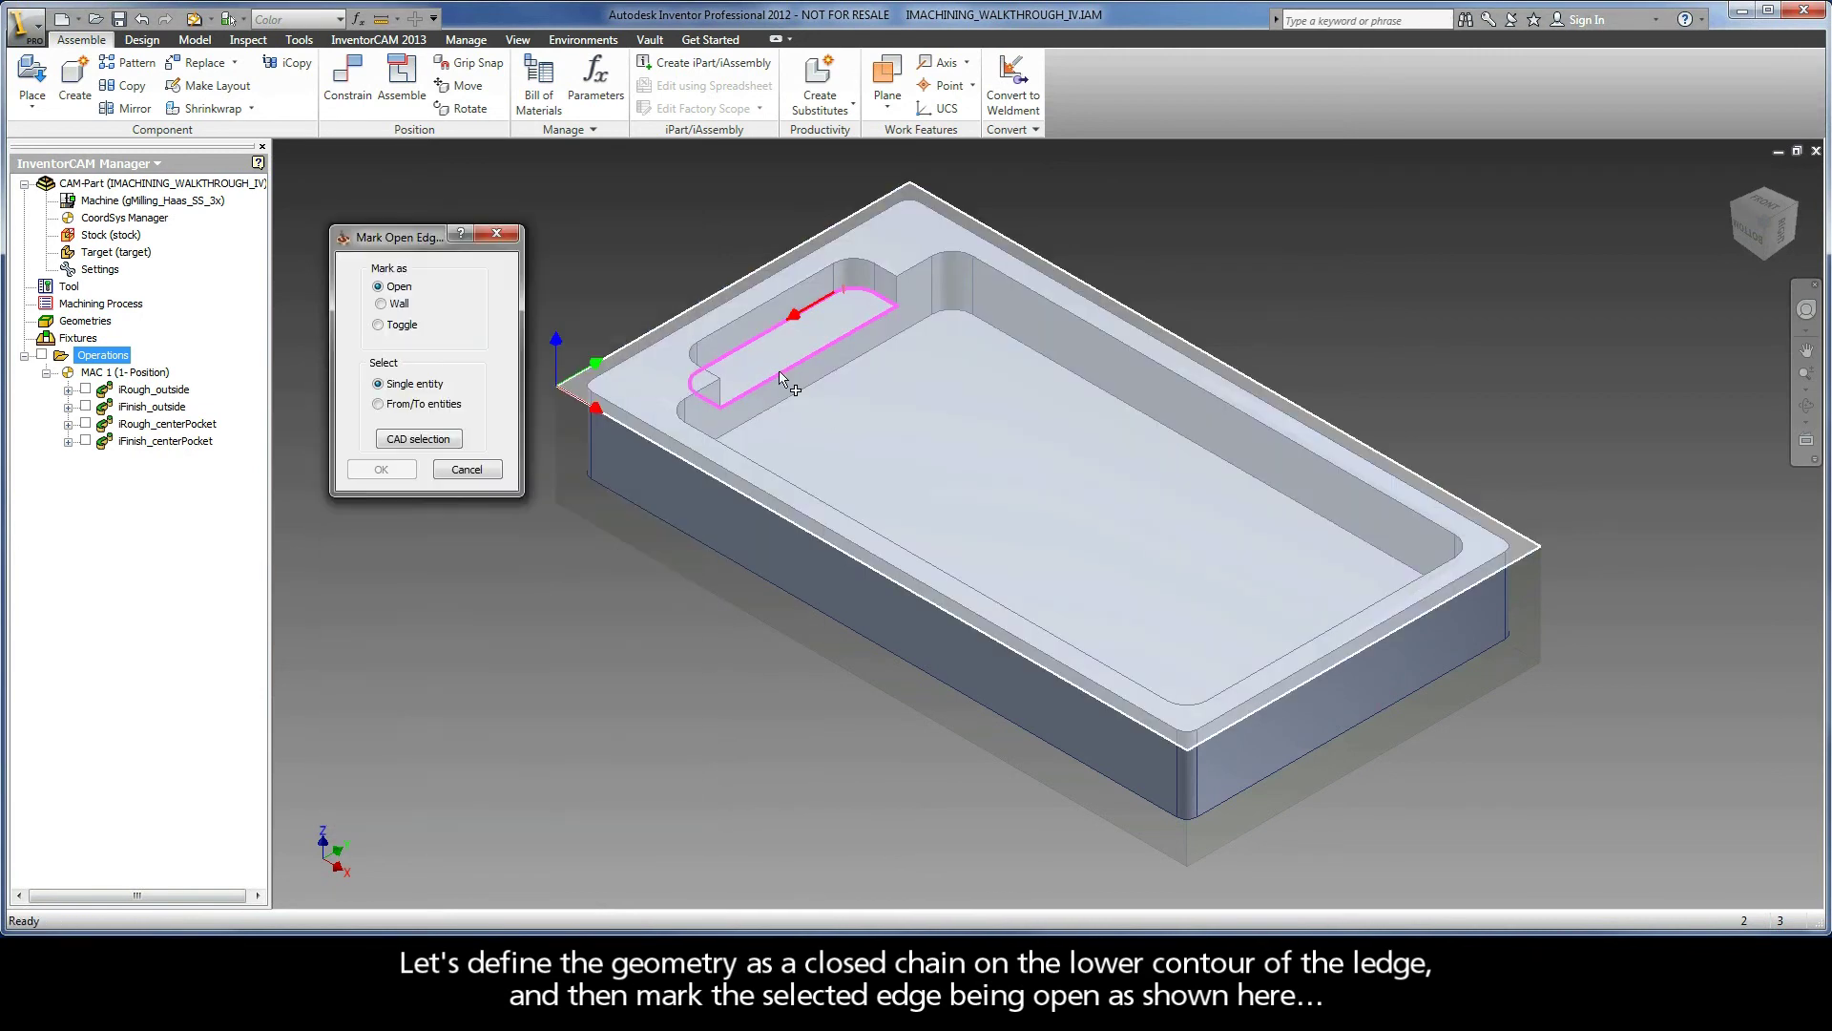
right_click(780, 373)
left_click(803, 379)
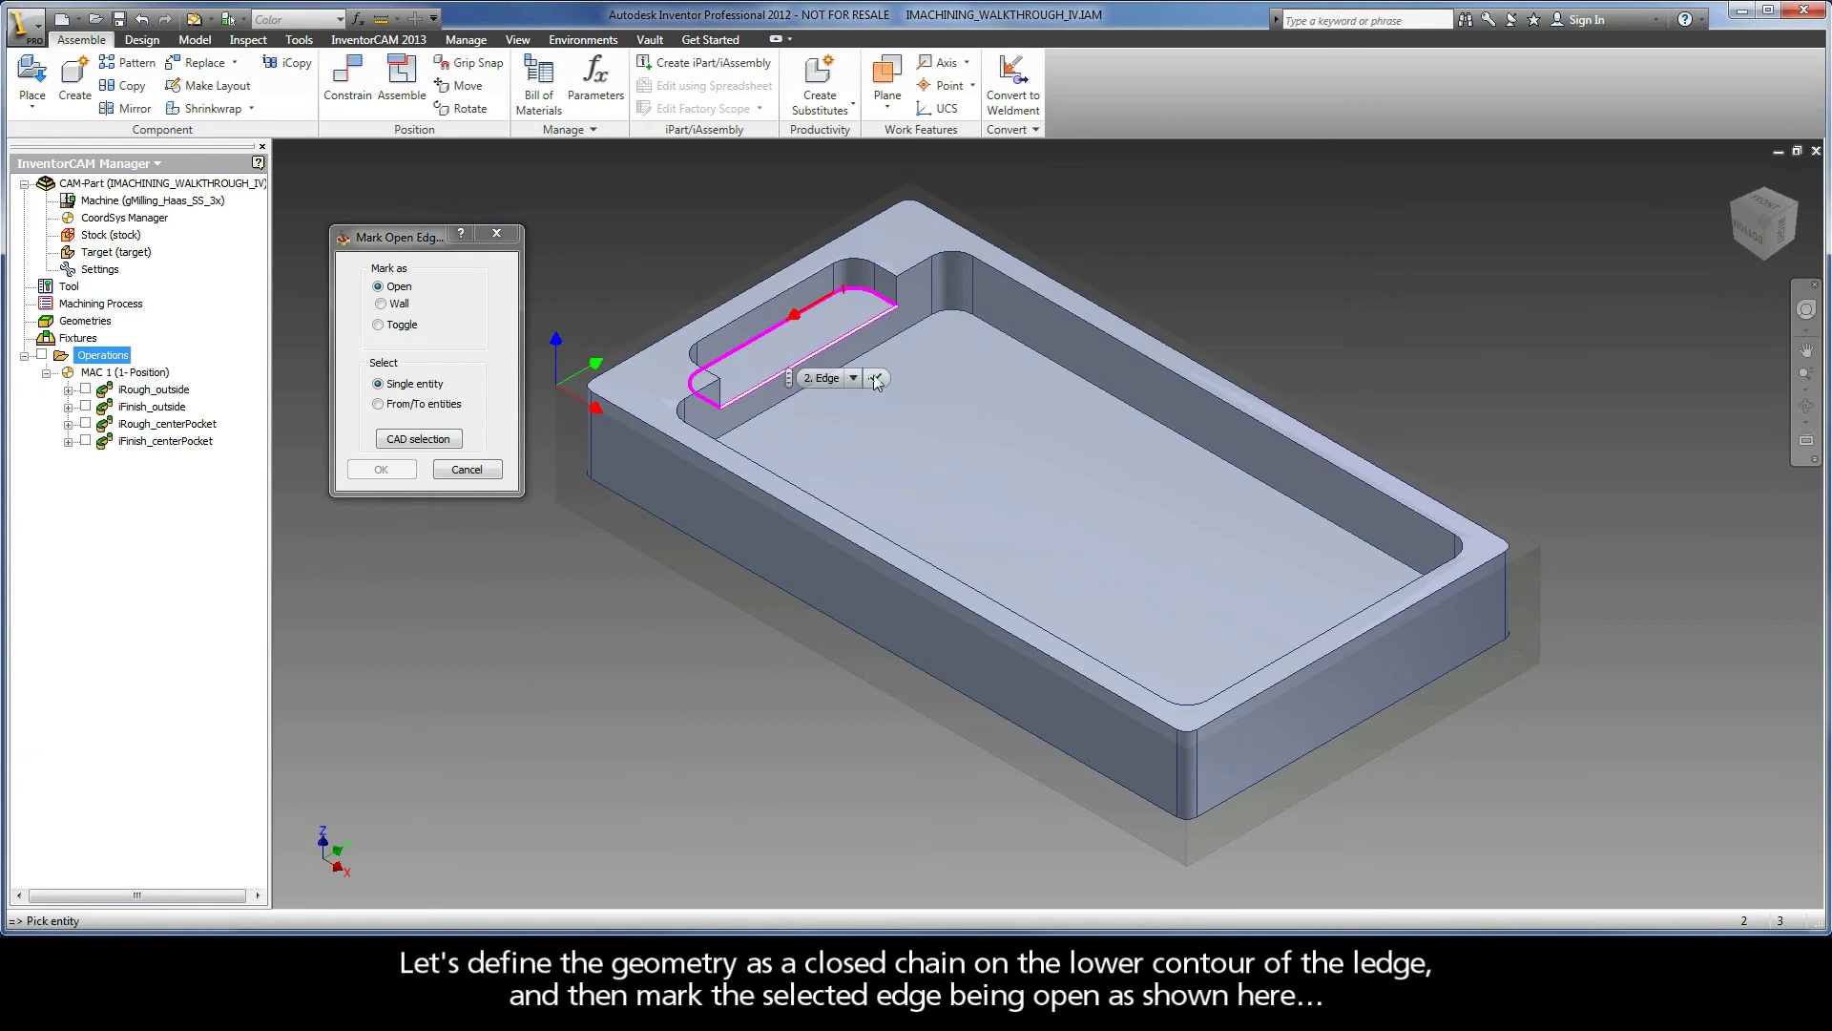
left_click(874, 379)
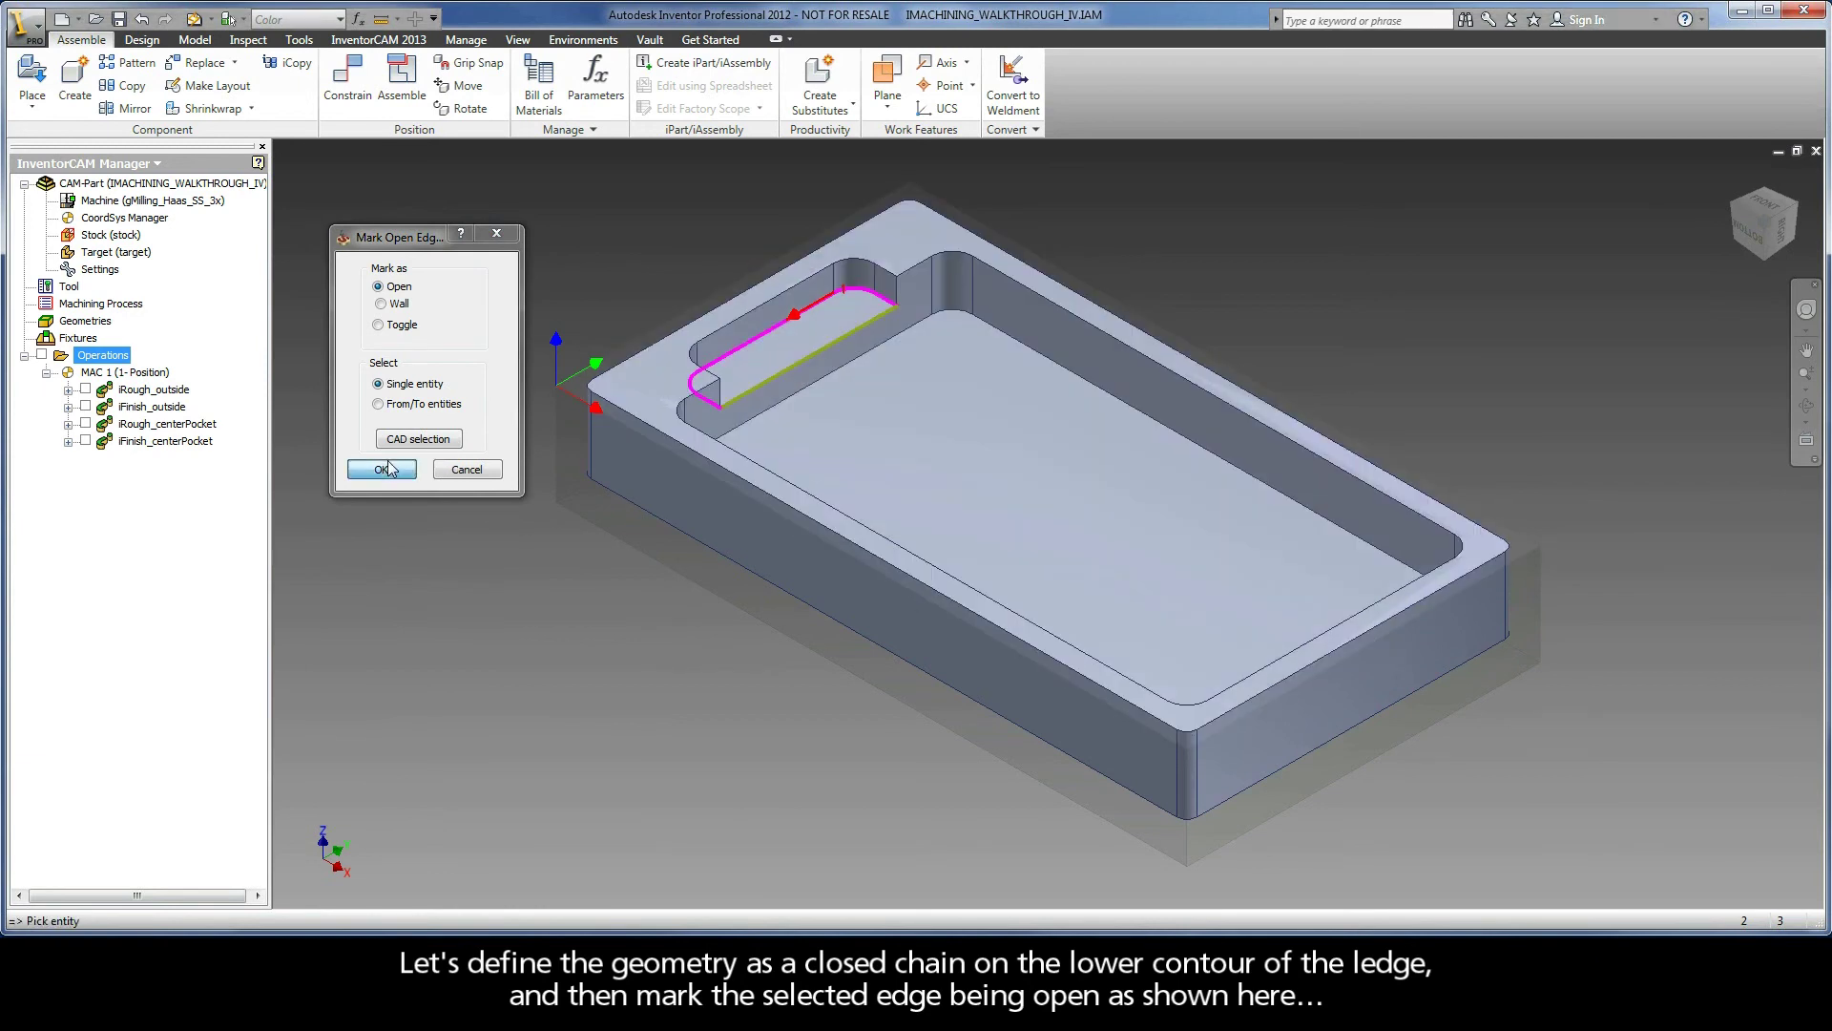
left_click(382, 468)
Set the geometry's machining depth by picking the bottom face of the ledge, and finish the geometry definition.
left_click(438, 329)
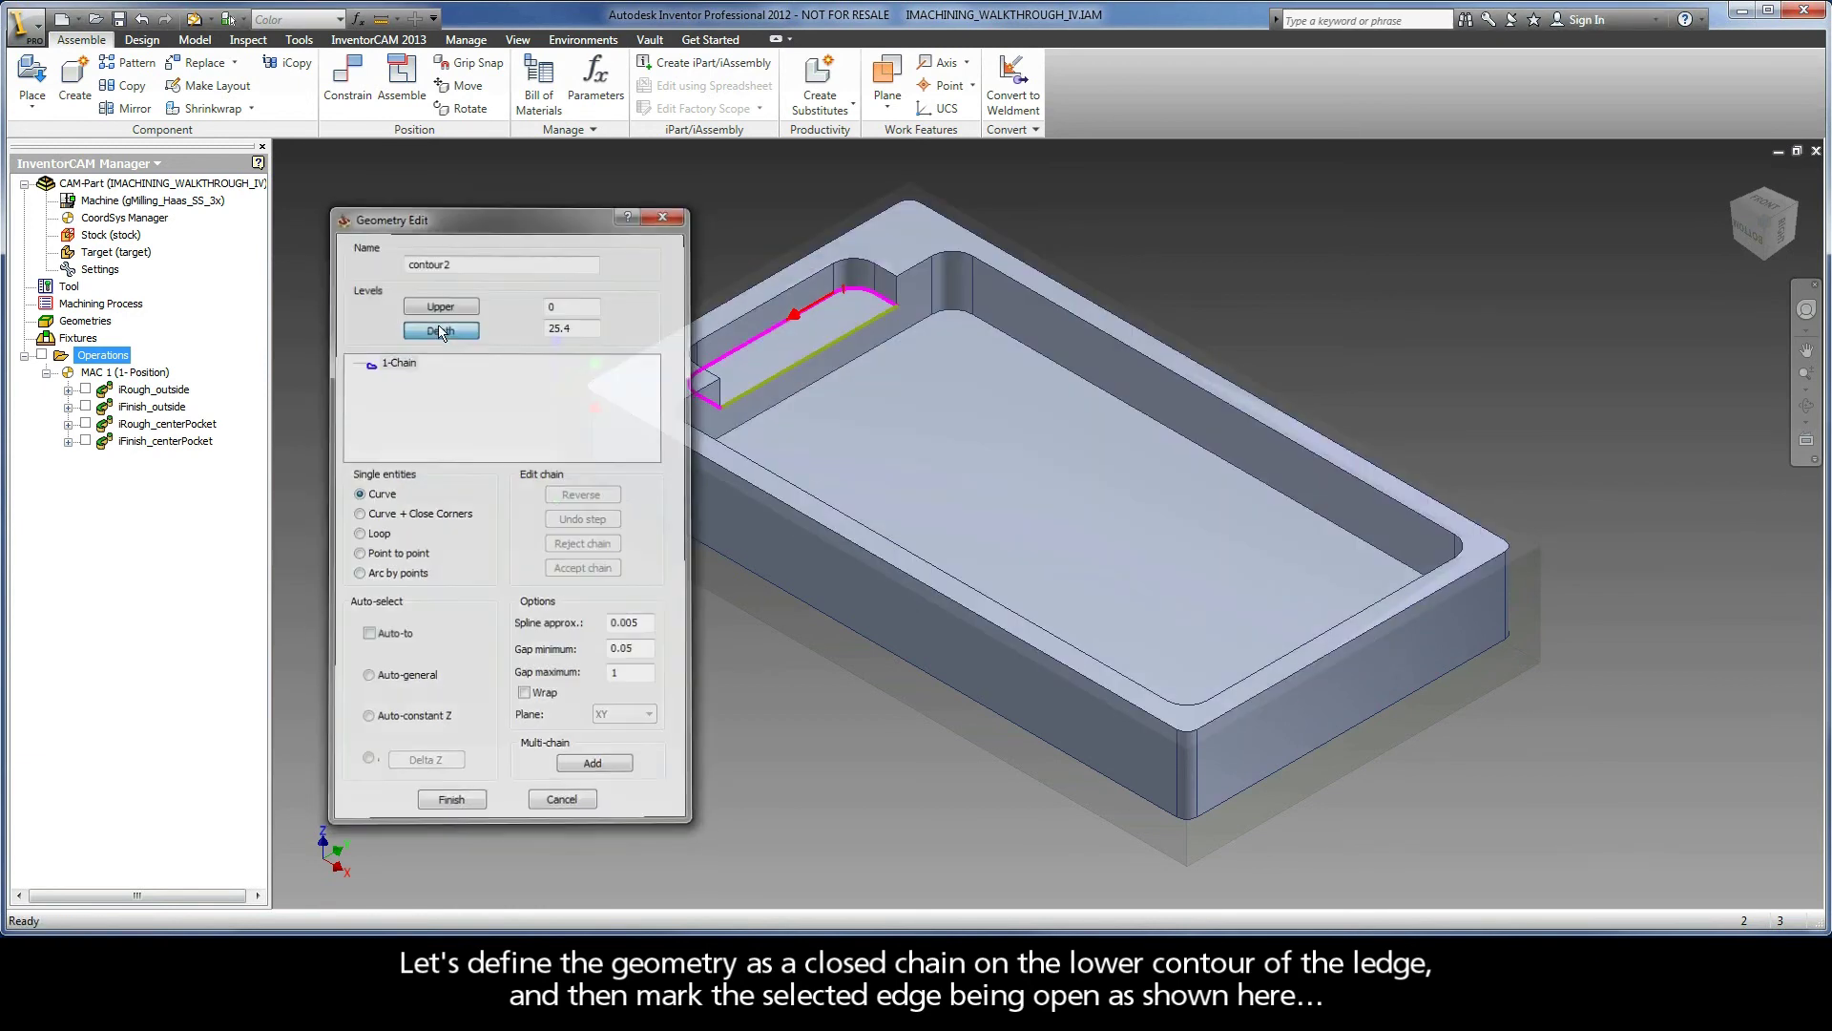
right_click(776, 346)
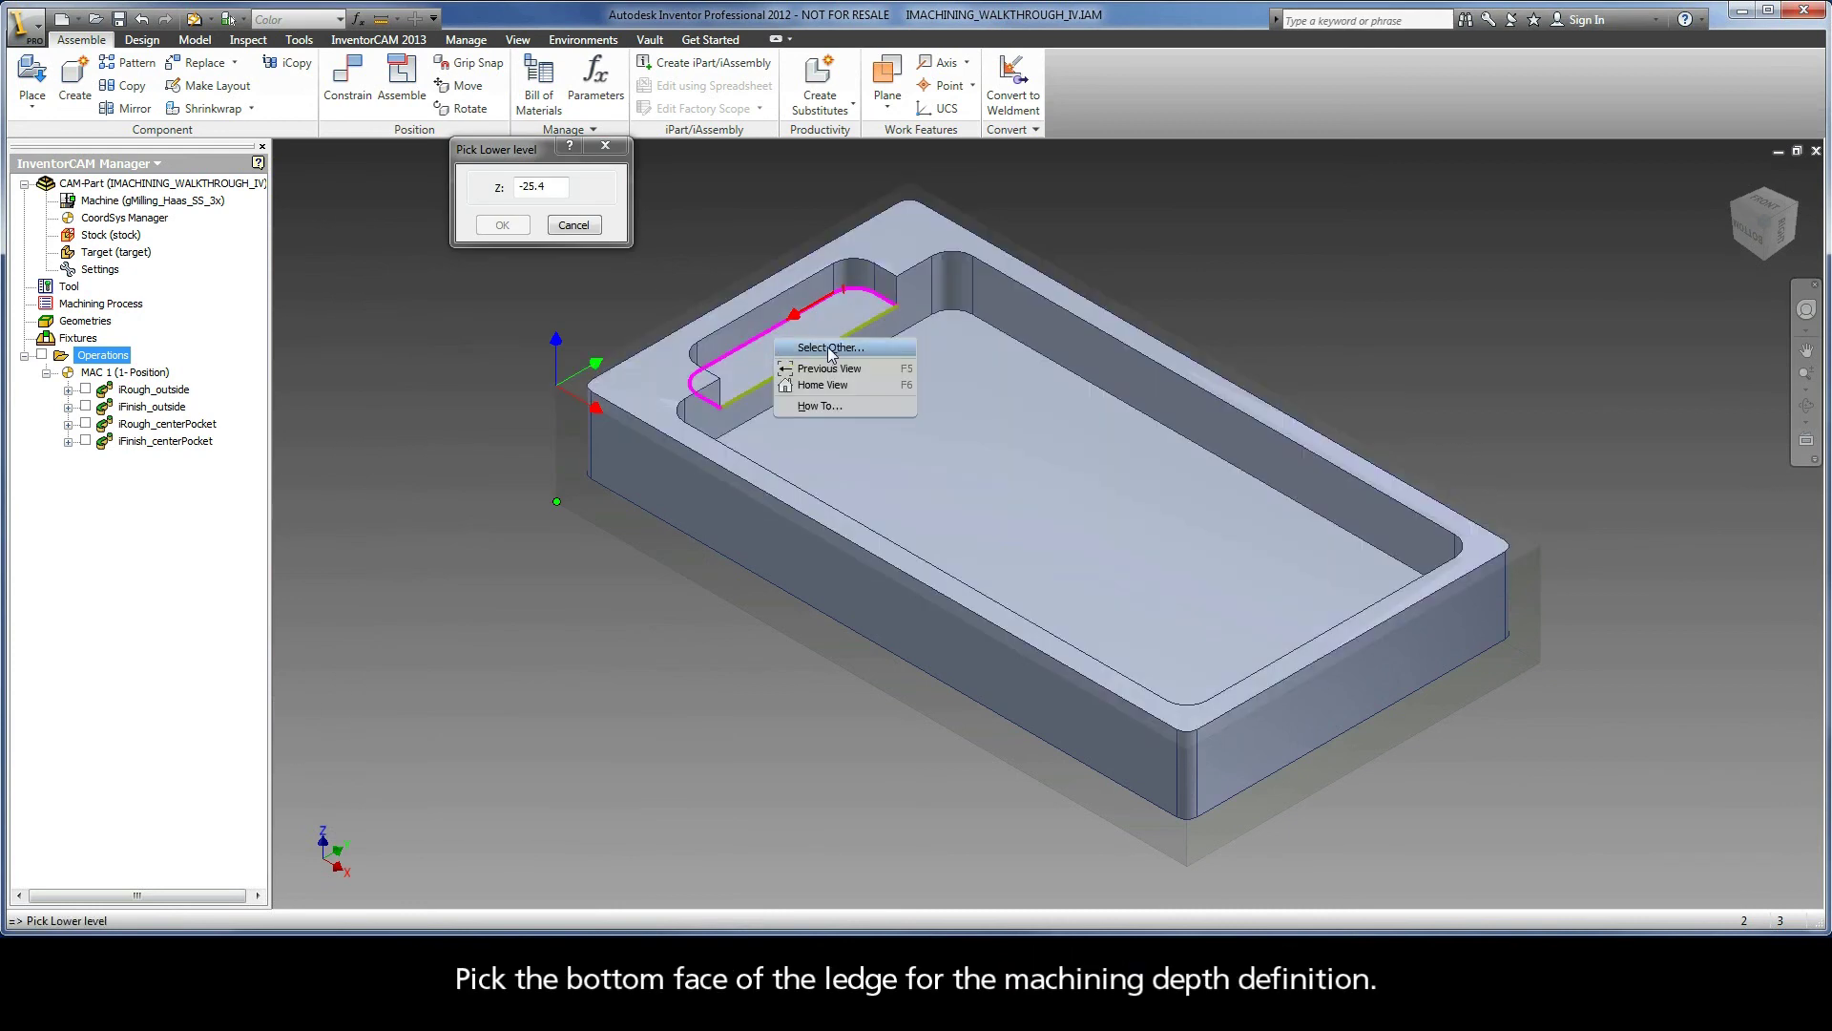
left_click(823, 348)
left_click(902, 354)
left_click(502, 225)
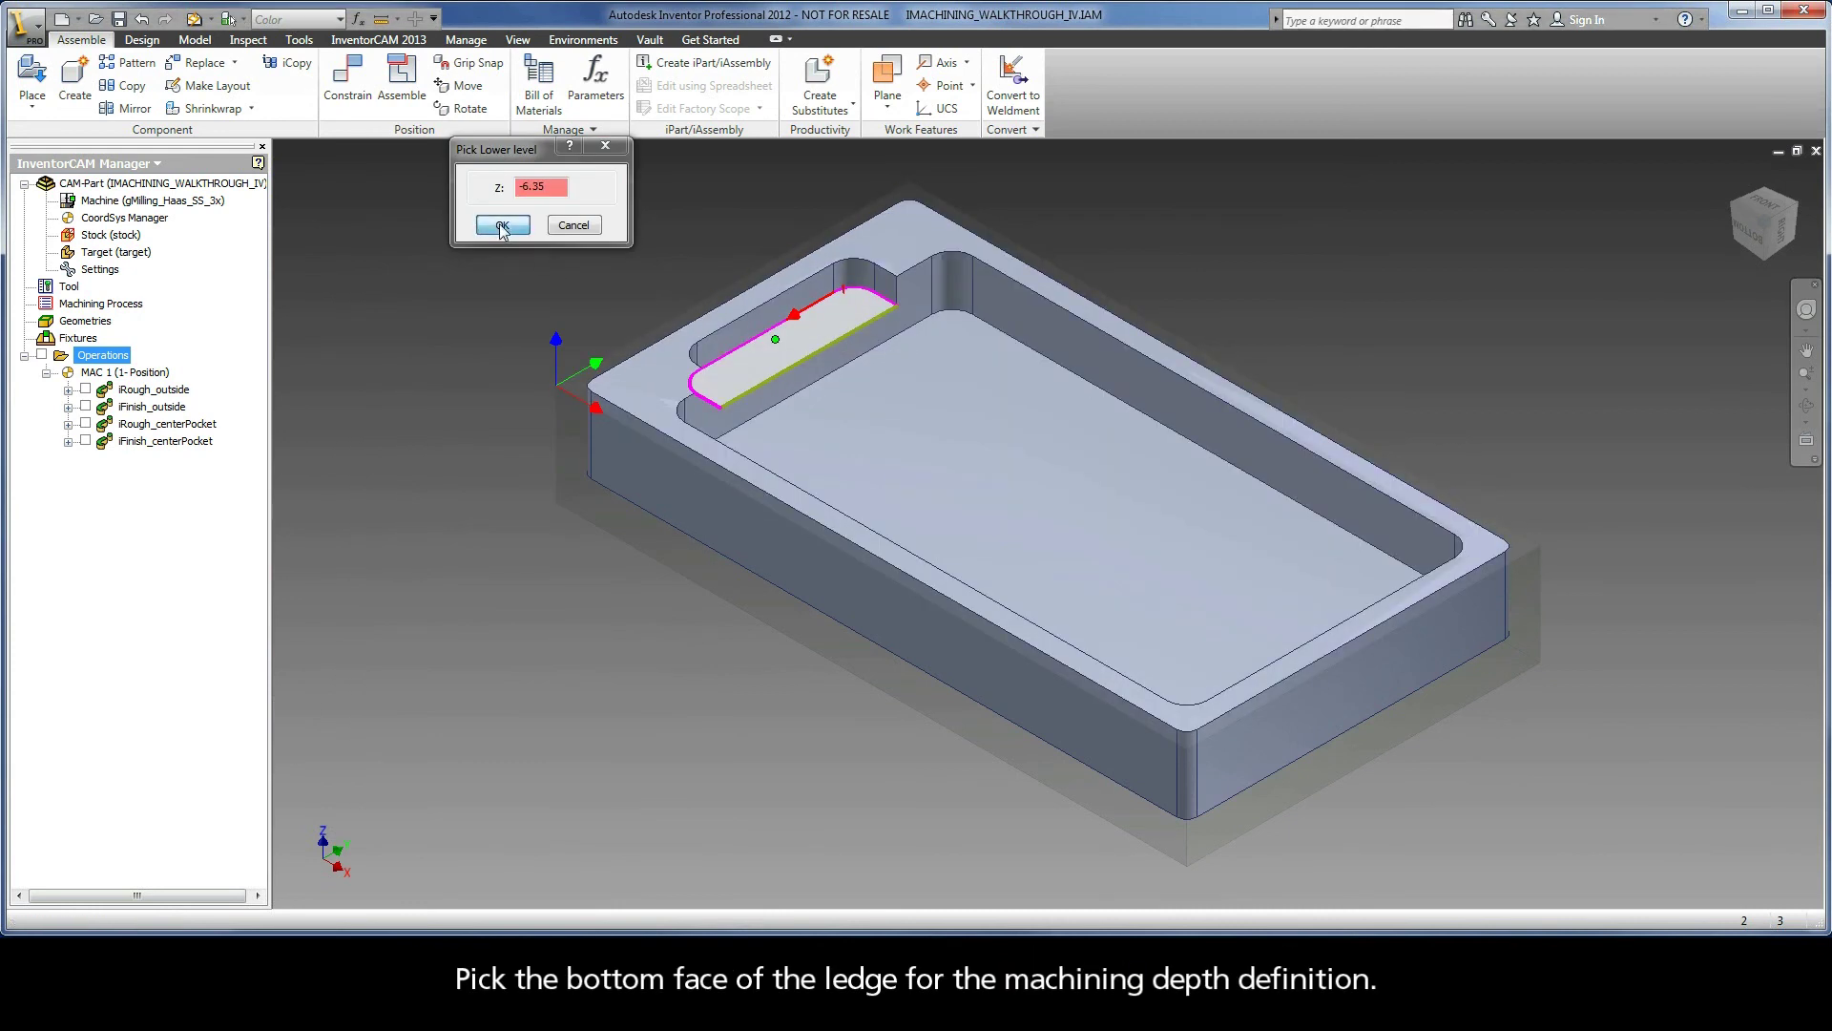
left_click(451, 800)
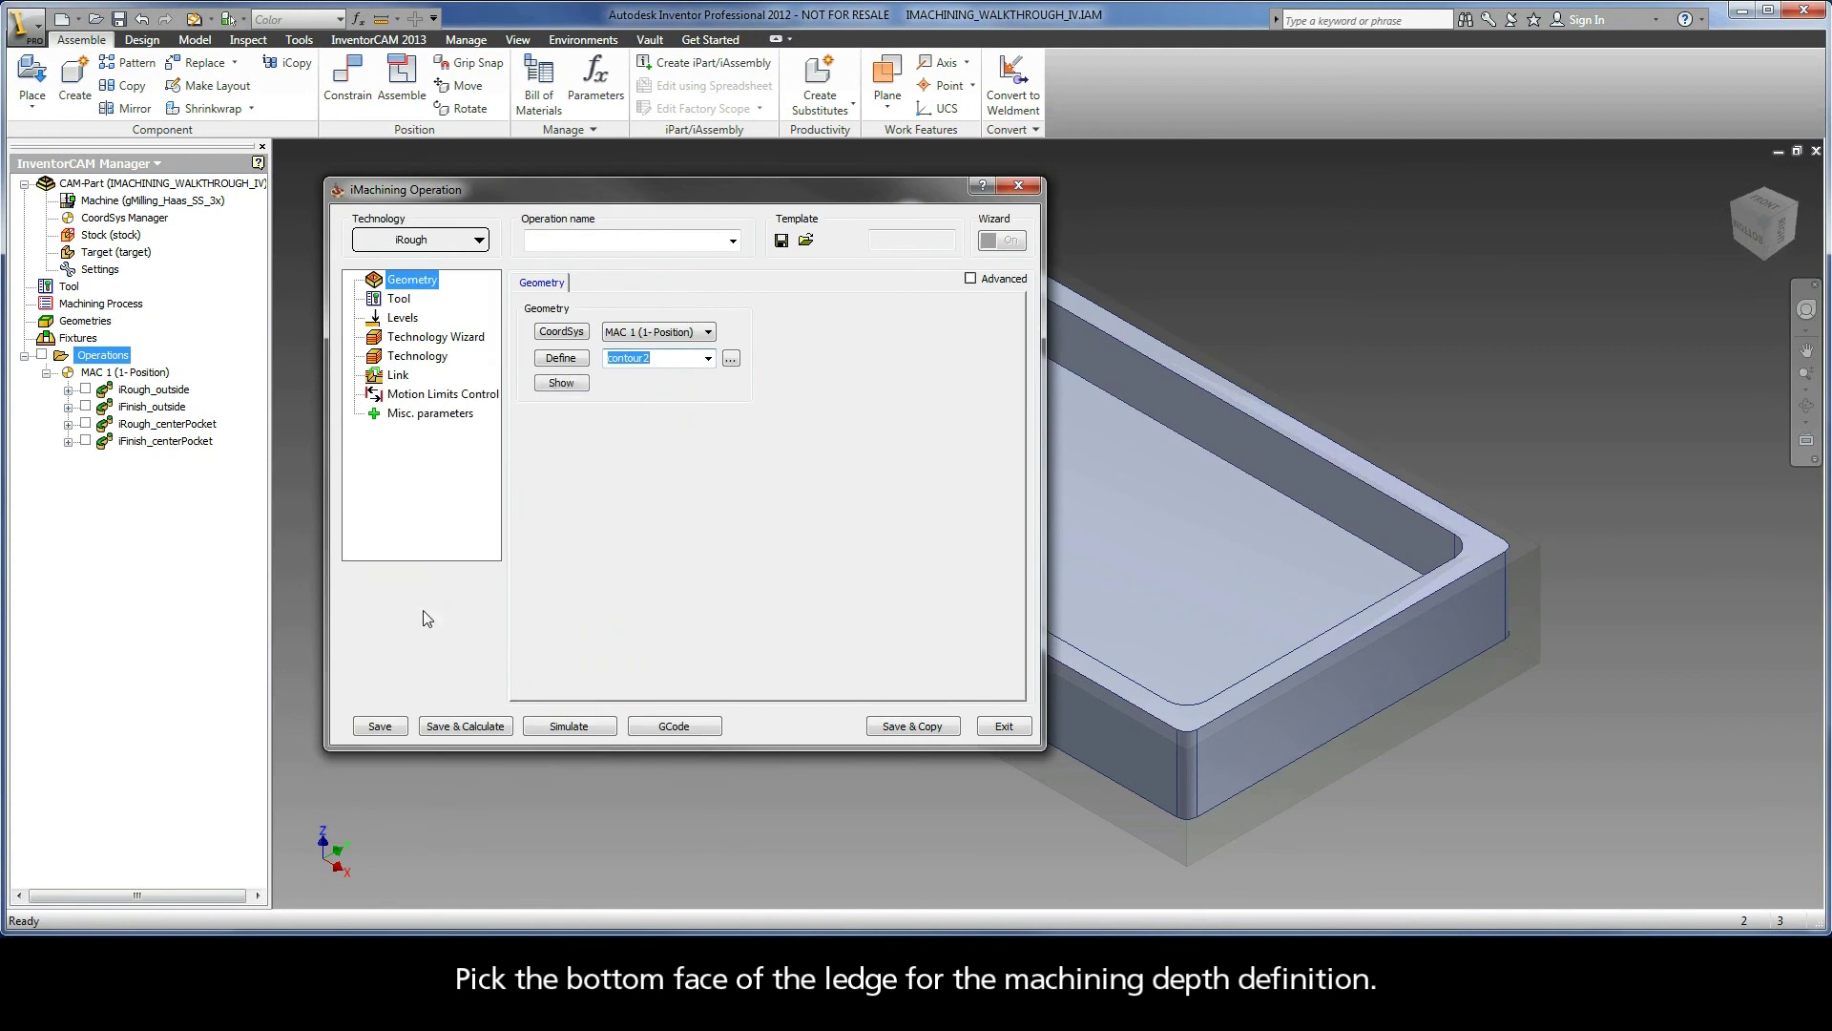
Assign the existing 9.5 mm end mill to the operation and check the default Technology Wizard cutting conditions.
left_click(399, 301)
left_click(655, 538)
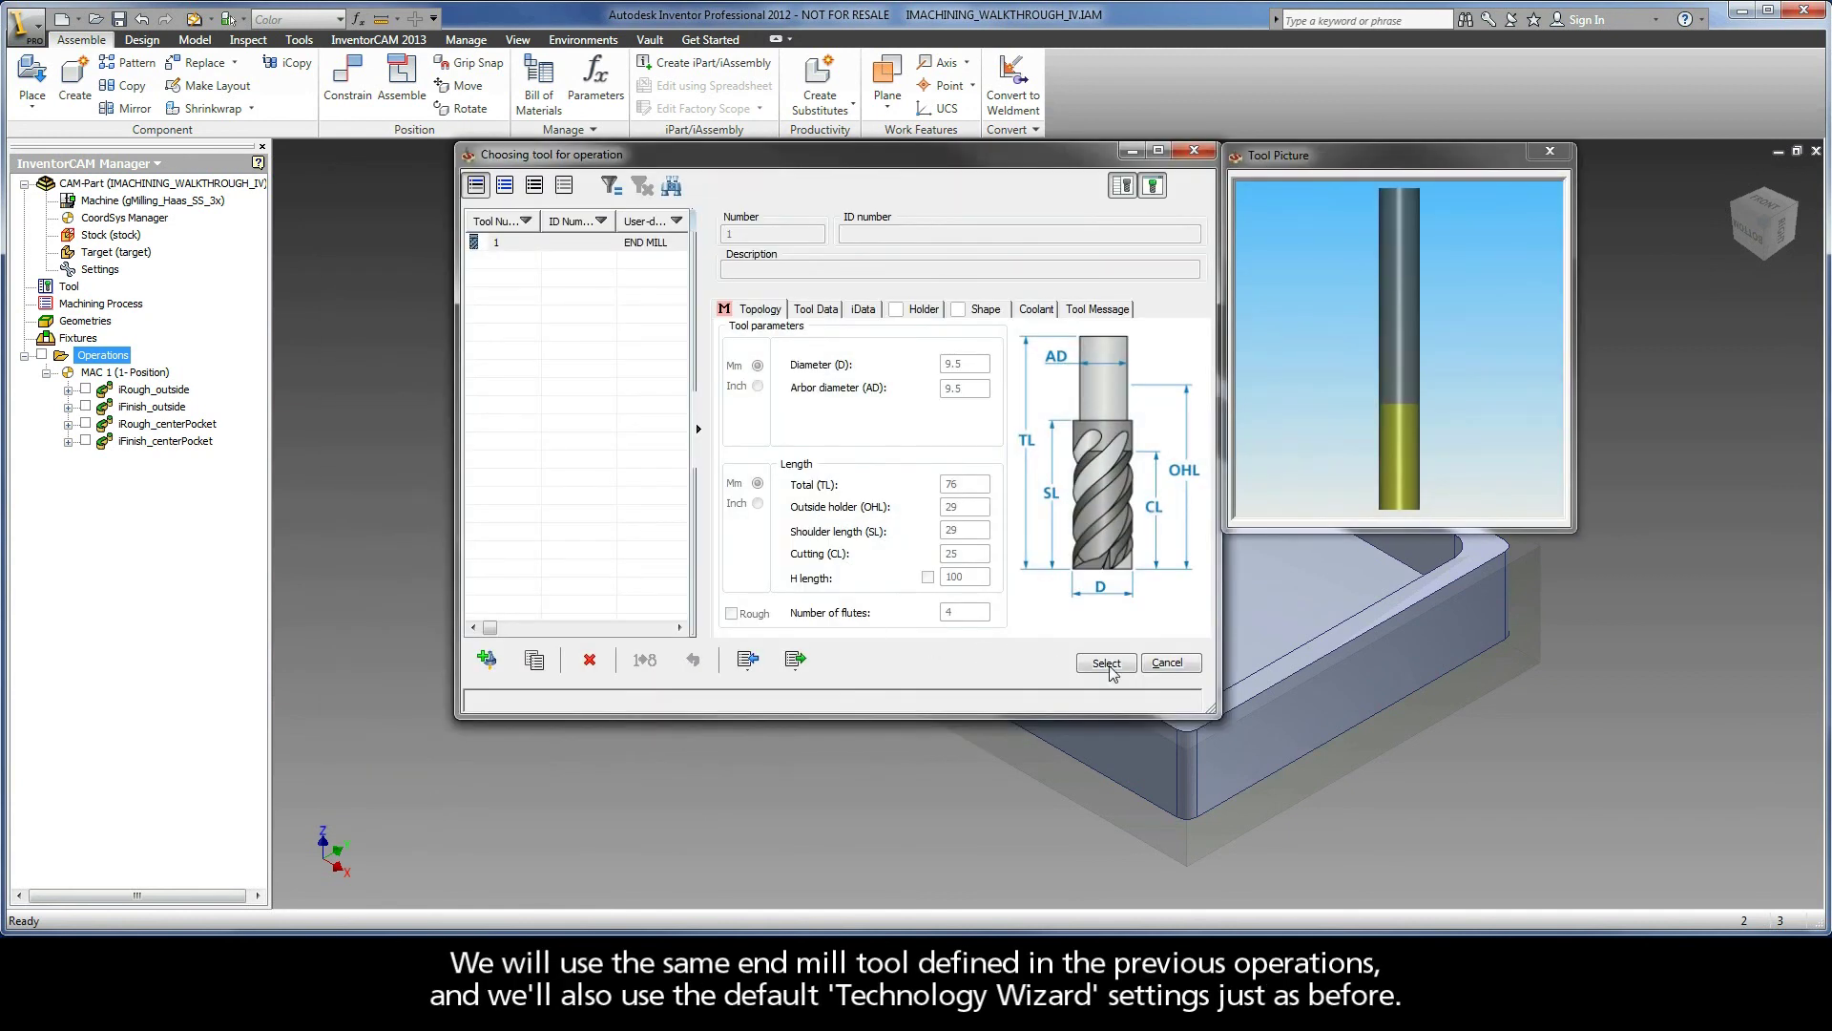
left_click(1108, 664)
left_click(435, 337)
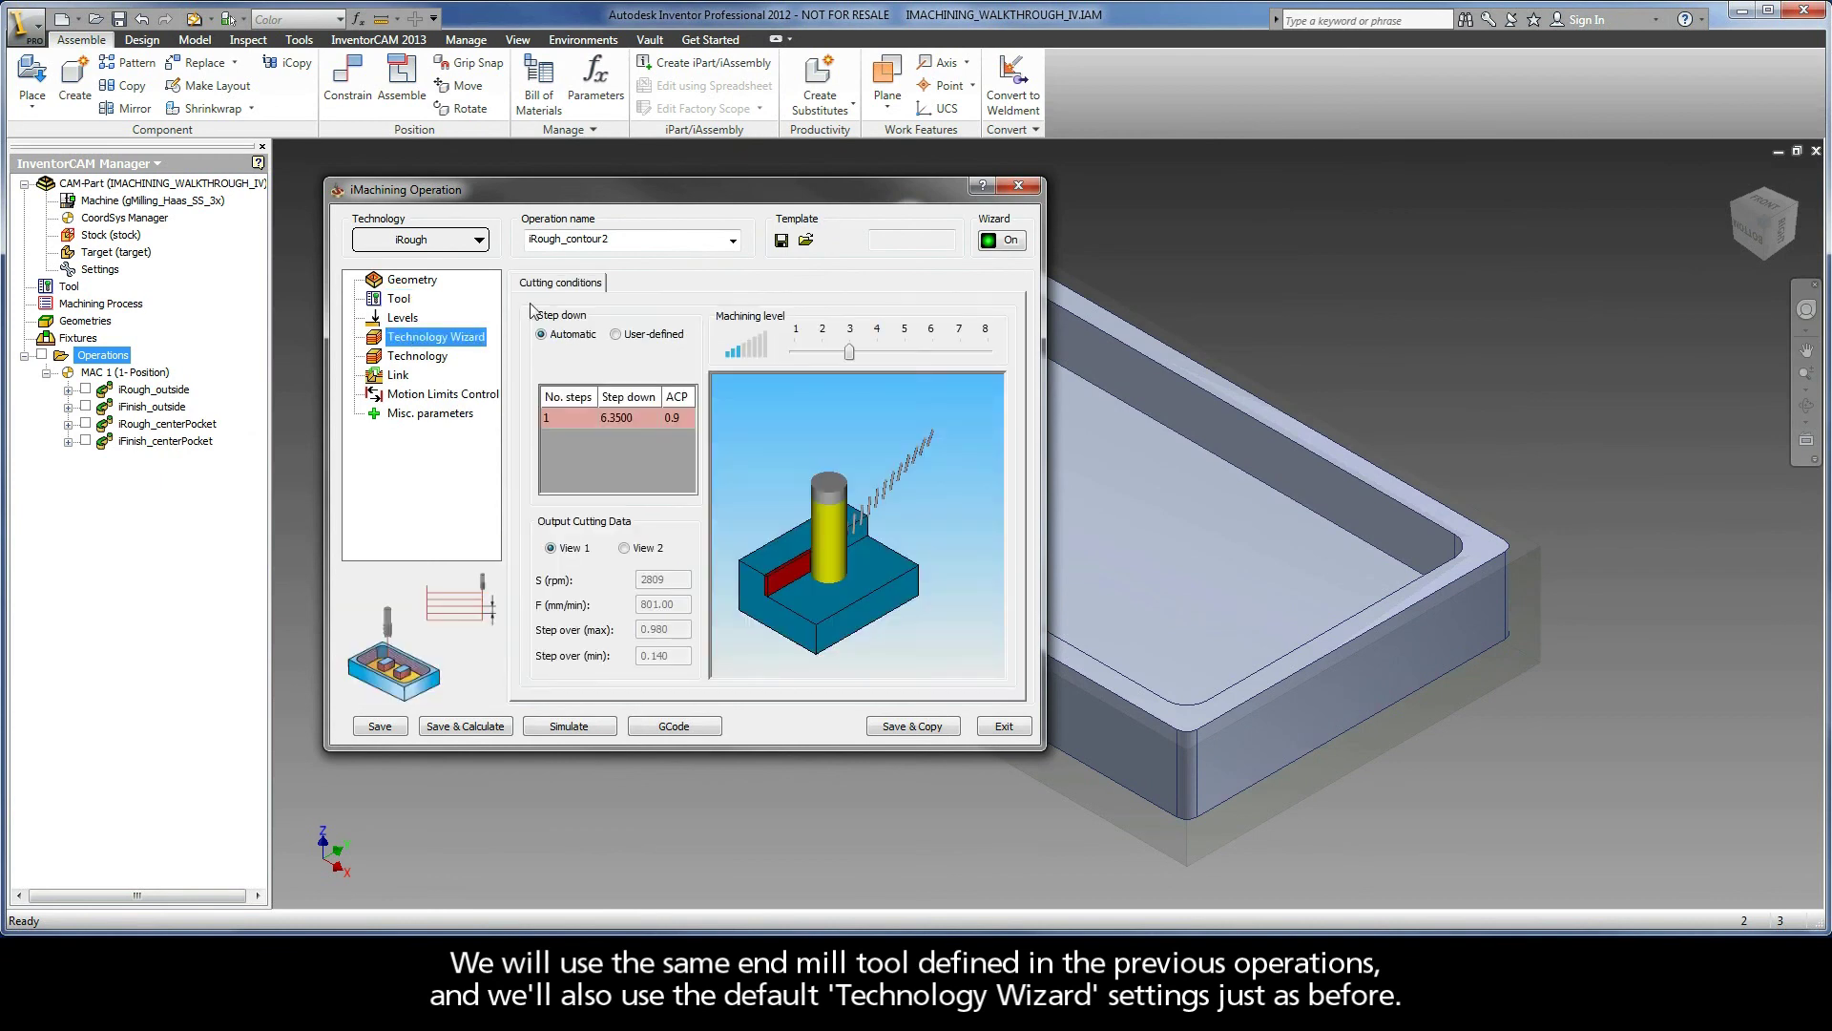
Name the operation iRough_pocketLedge, then save and calculate it.
left_click(623, 241)
left_click_drag(623, 241, 568, 245)
left_click(472, 731)
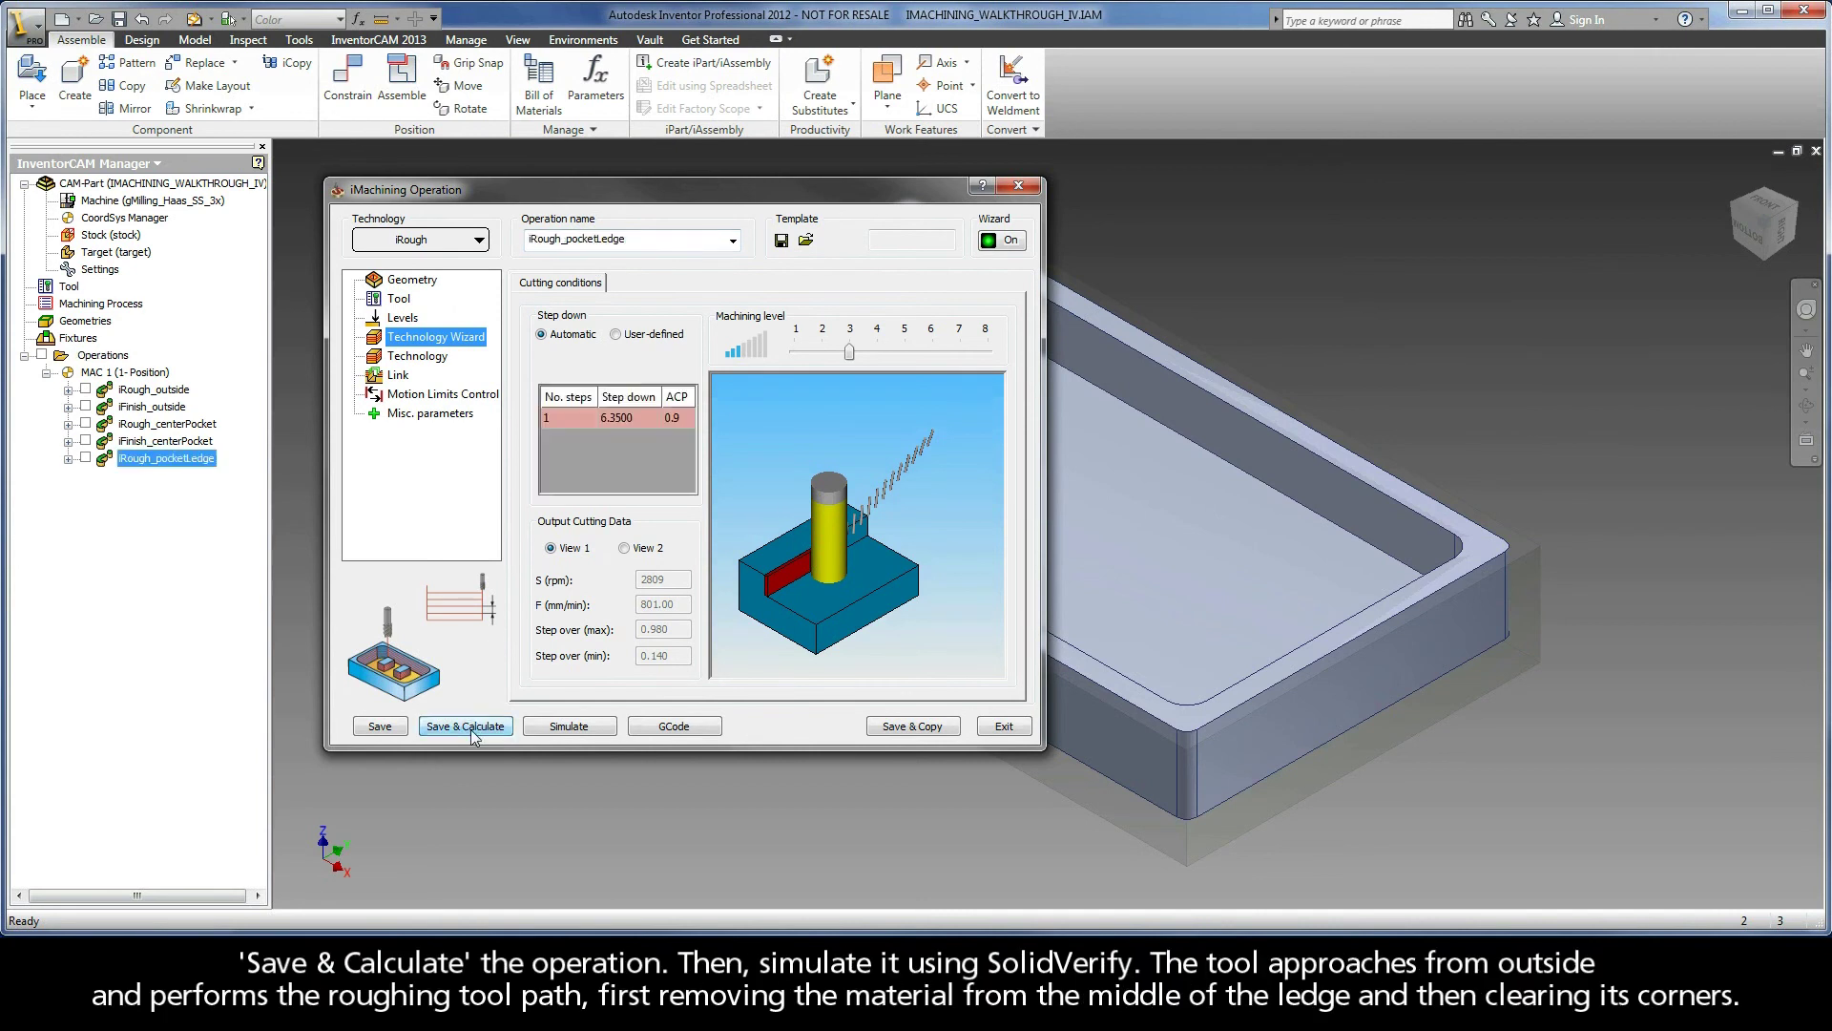
Simulate the pocket ledge roughing in SolidVerify mode, replaying it at reduced speed, then exit the simulation.
left_click(551, 726)
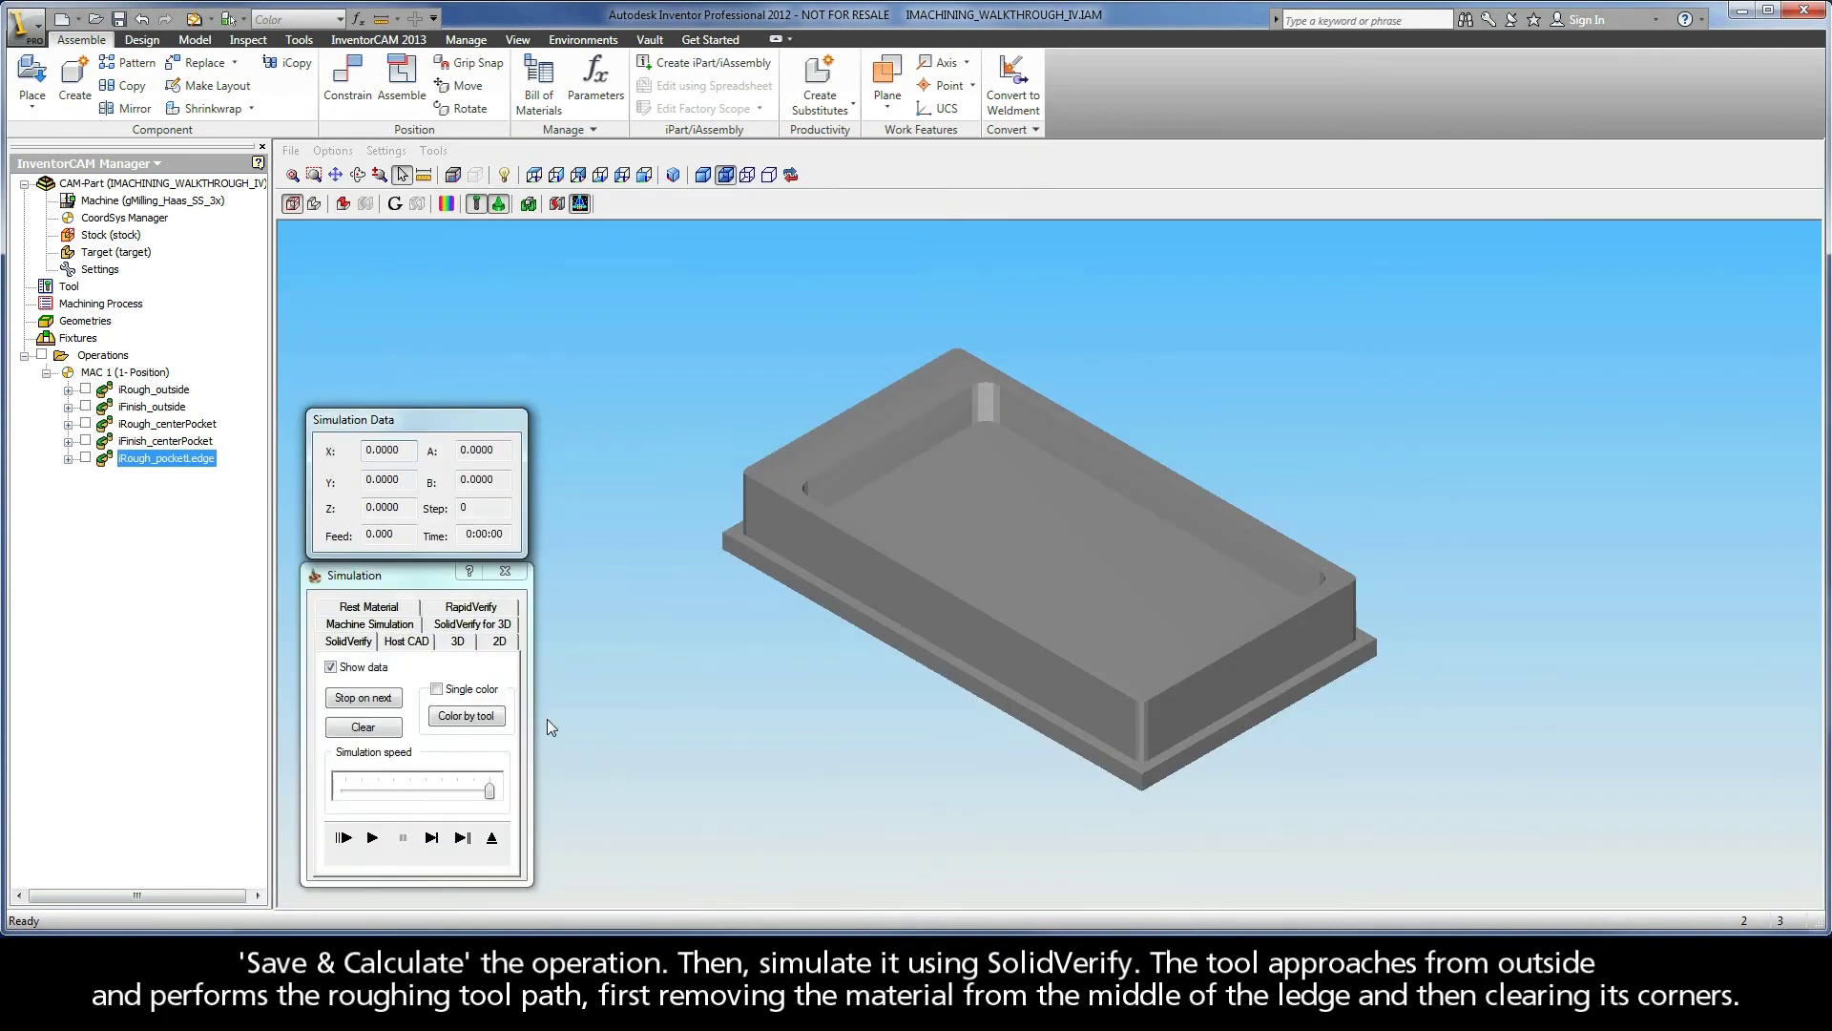
left_click_drag(491, 792, 425, 792)
left_click(373, 839)
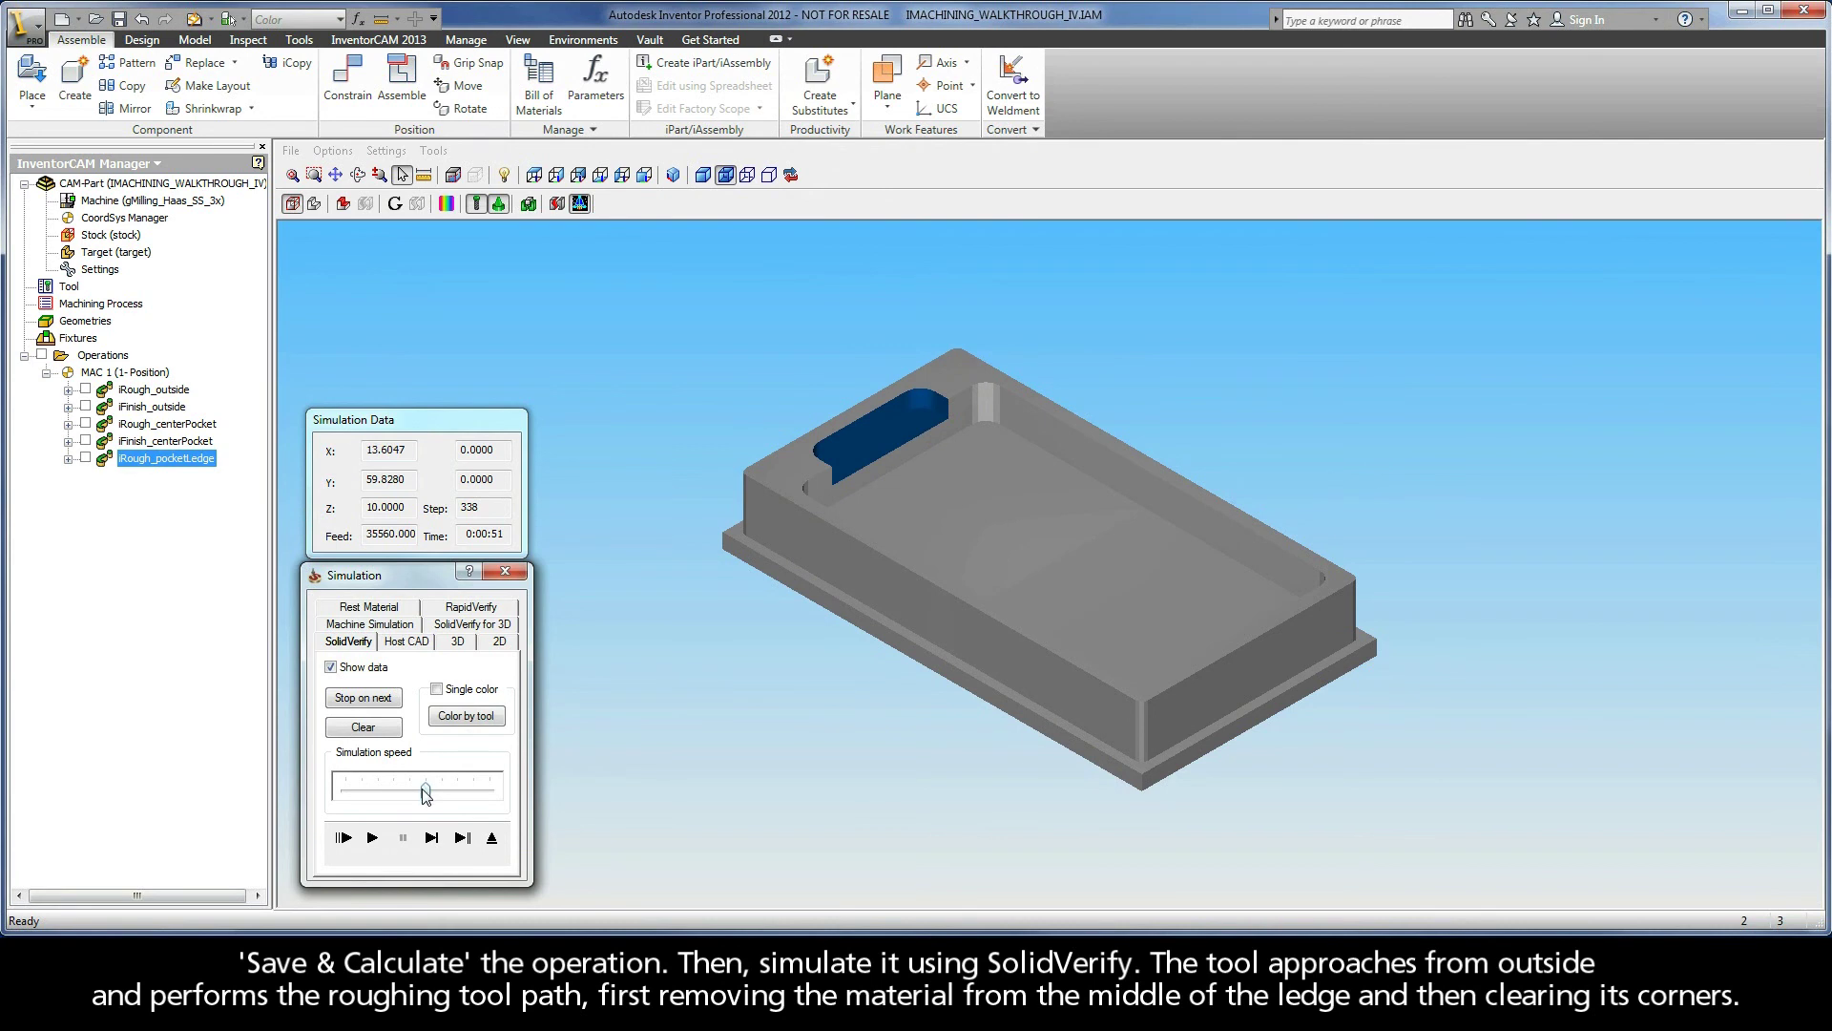
left_click_drag(407, 786, 394, 790)
left_click(373, 838)
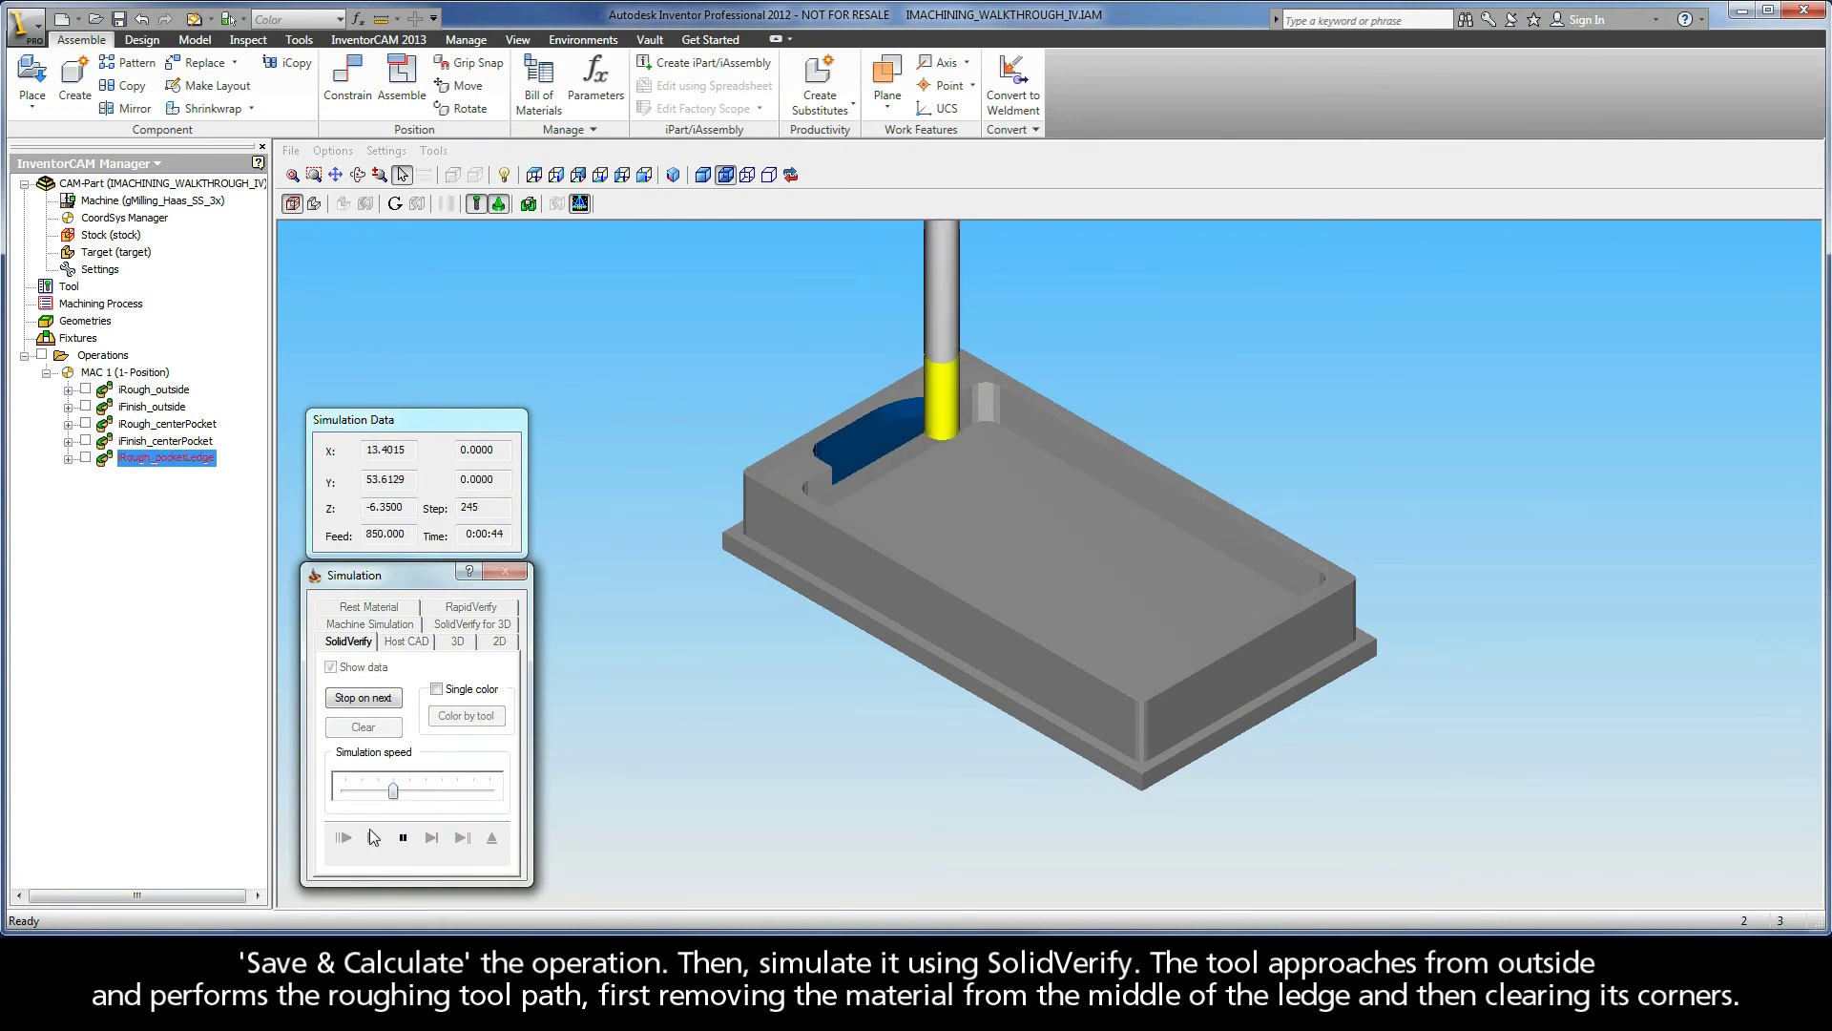
left_click(492, 839)
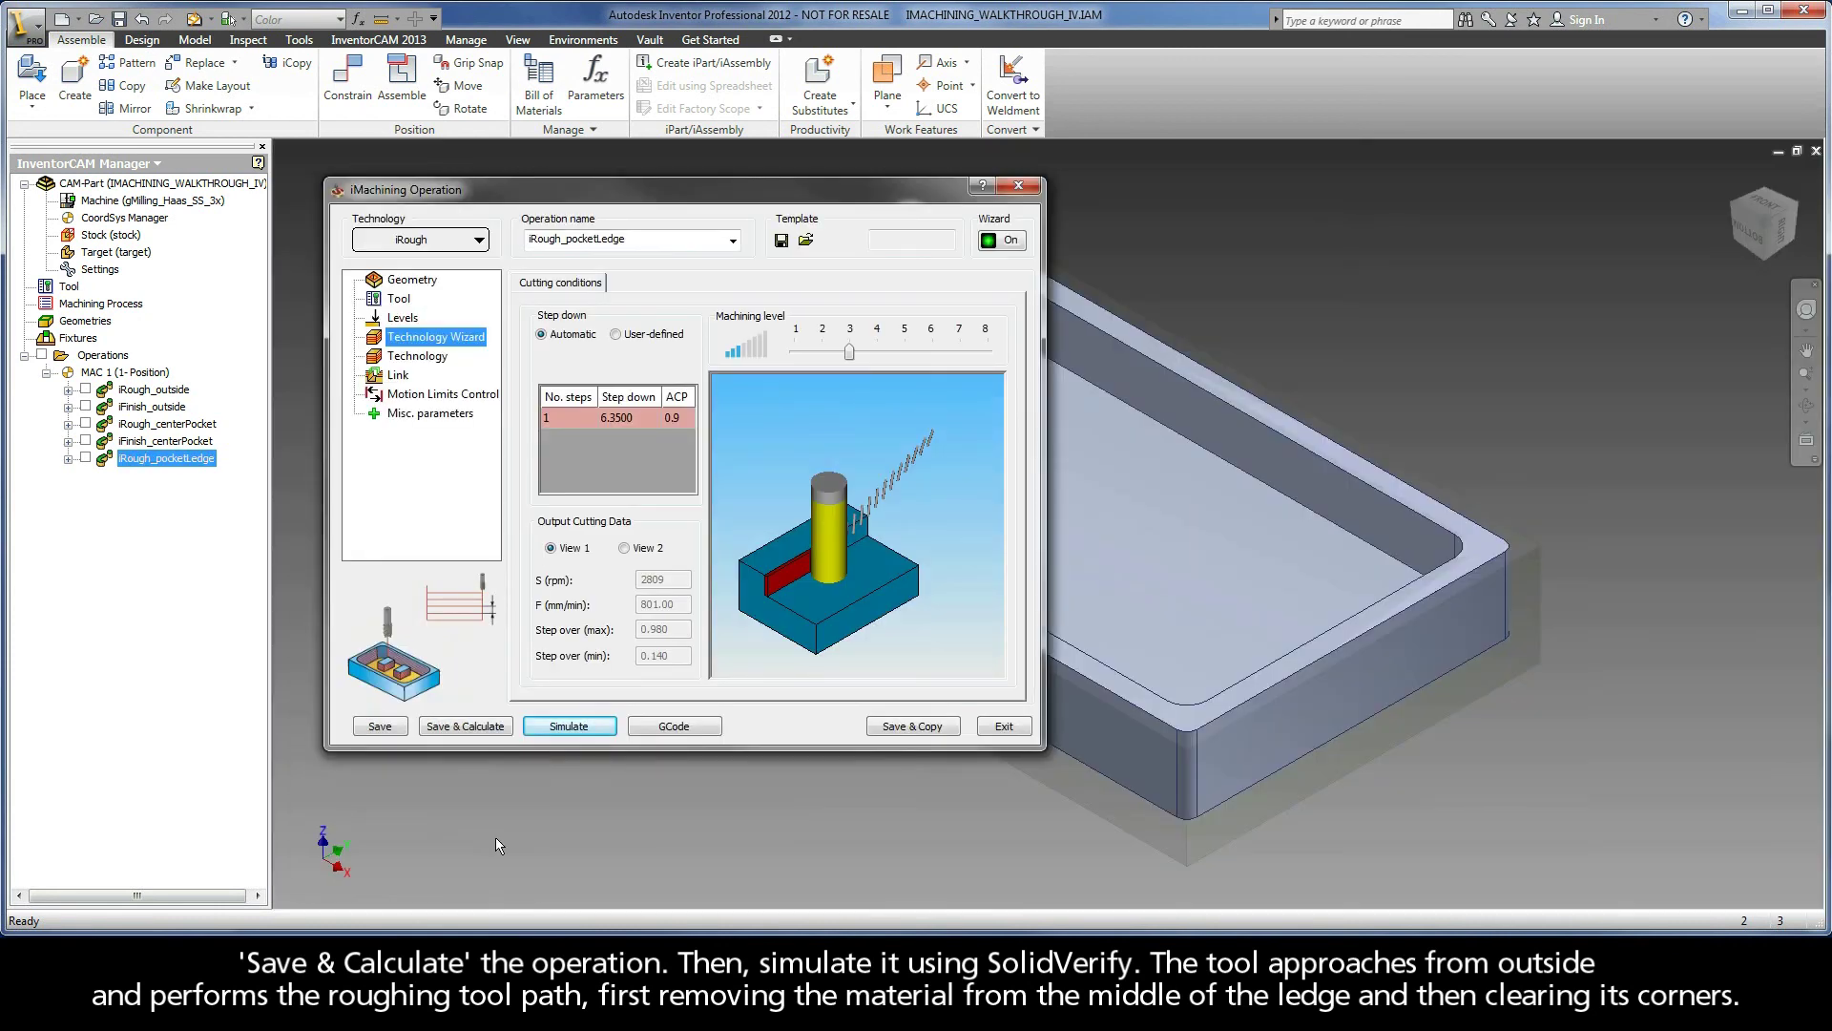
Save and copy the pocket ledge roughing, and switch the copy's technology to iFinish.
left_click(910, 726)
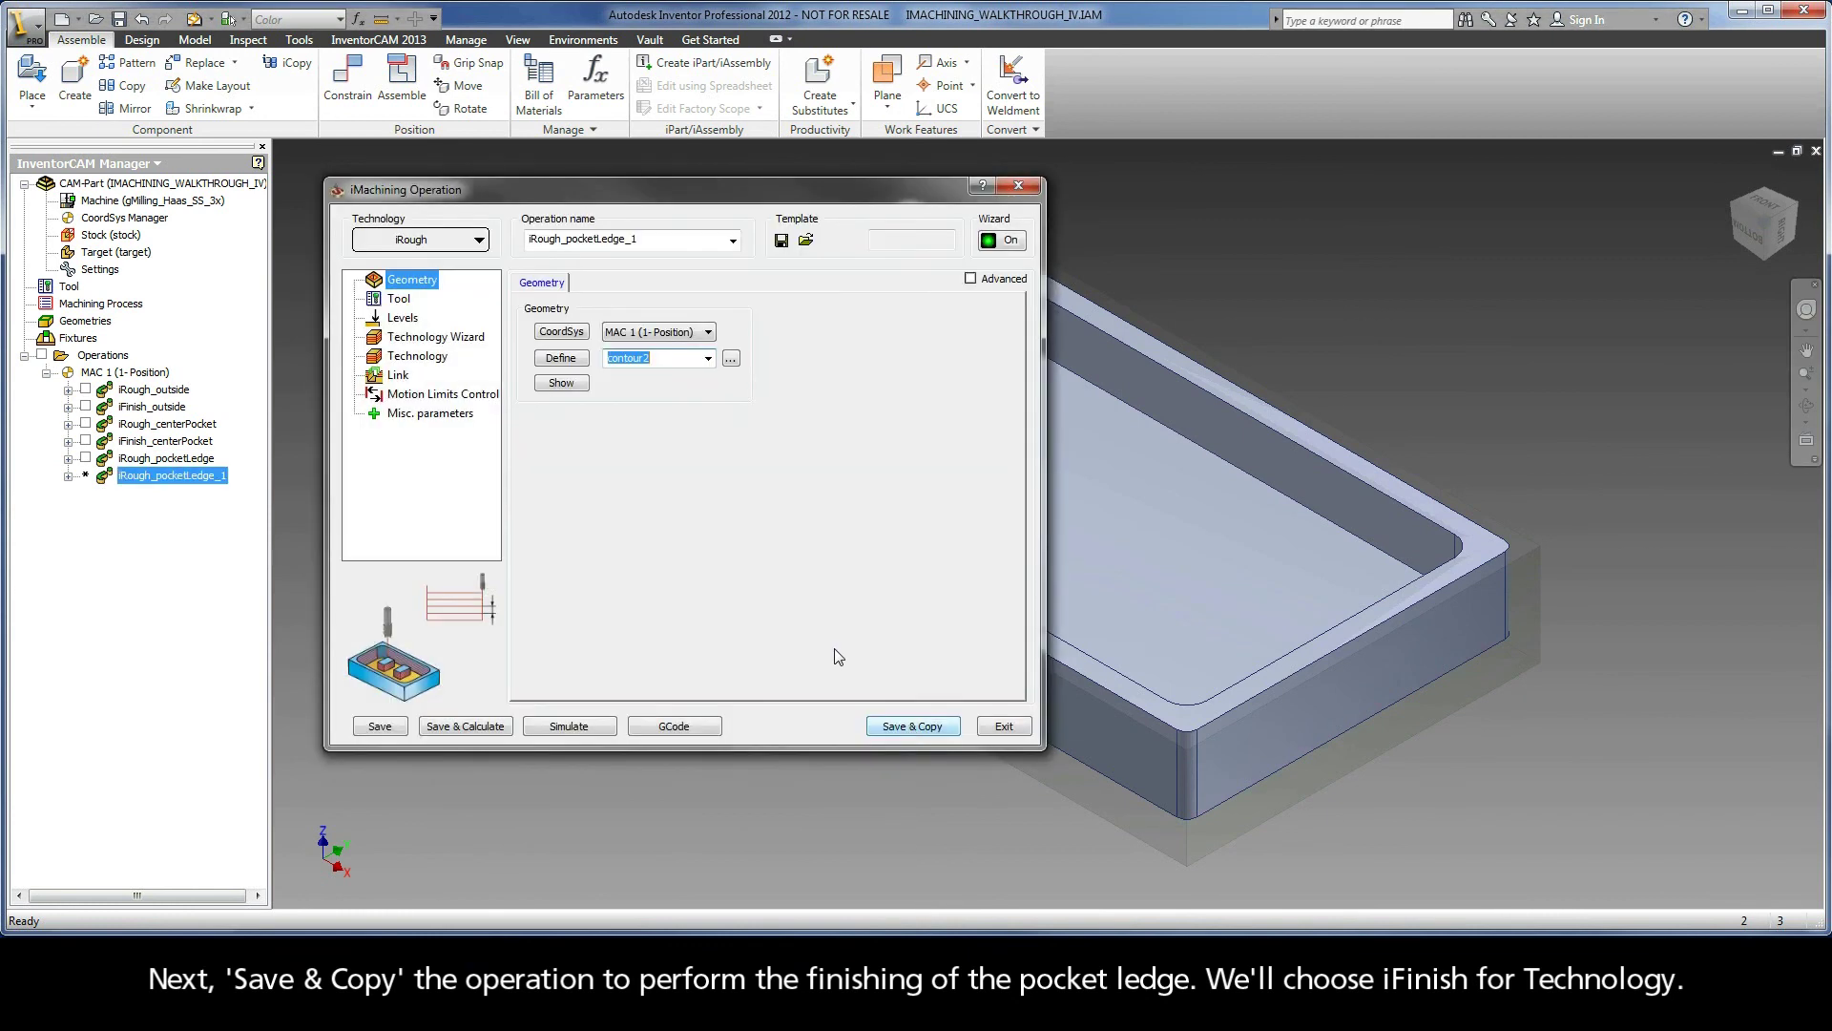
left_click(432, 242)
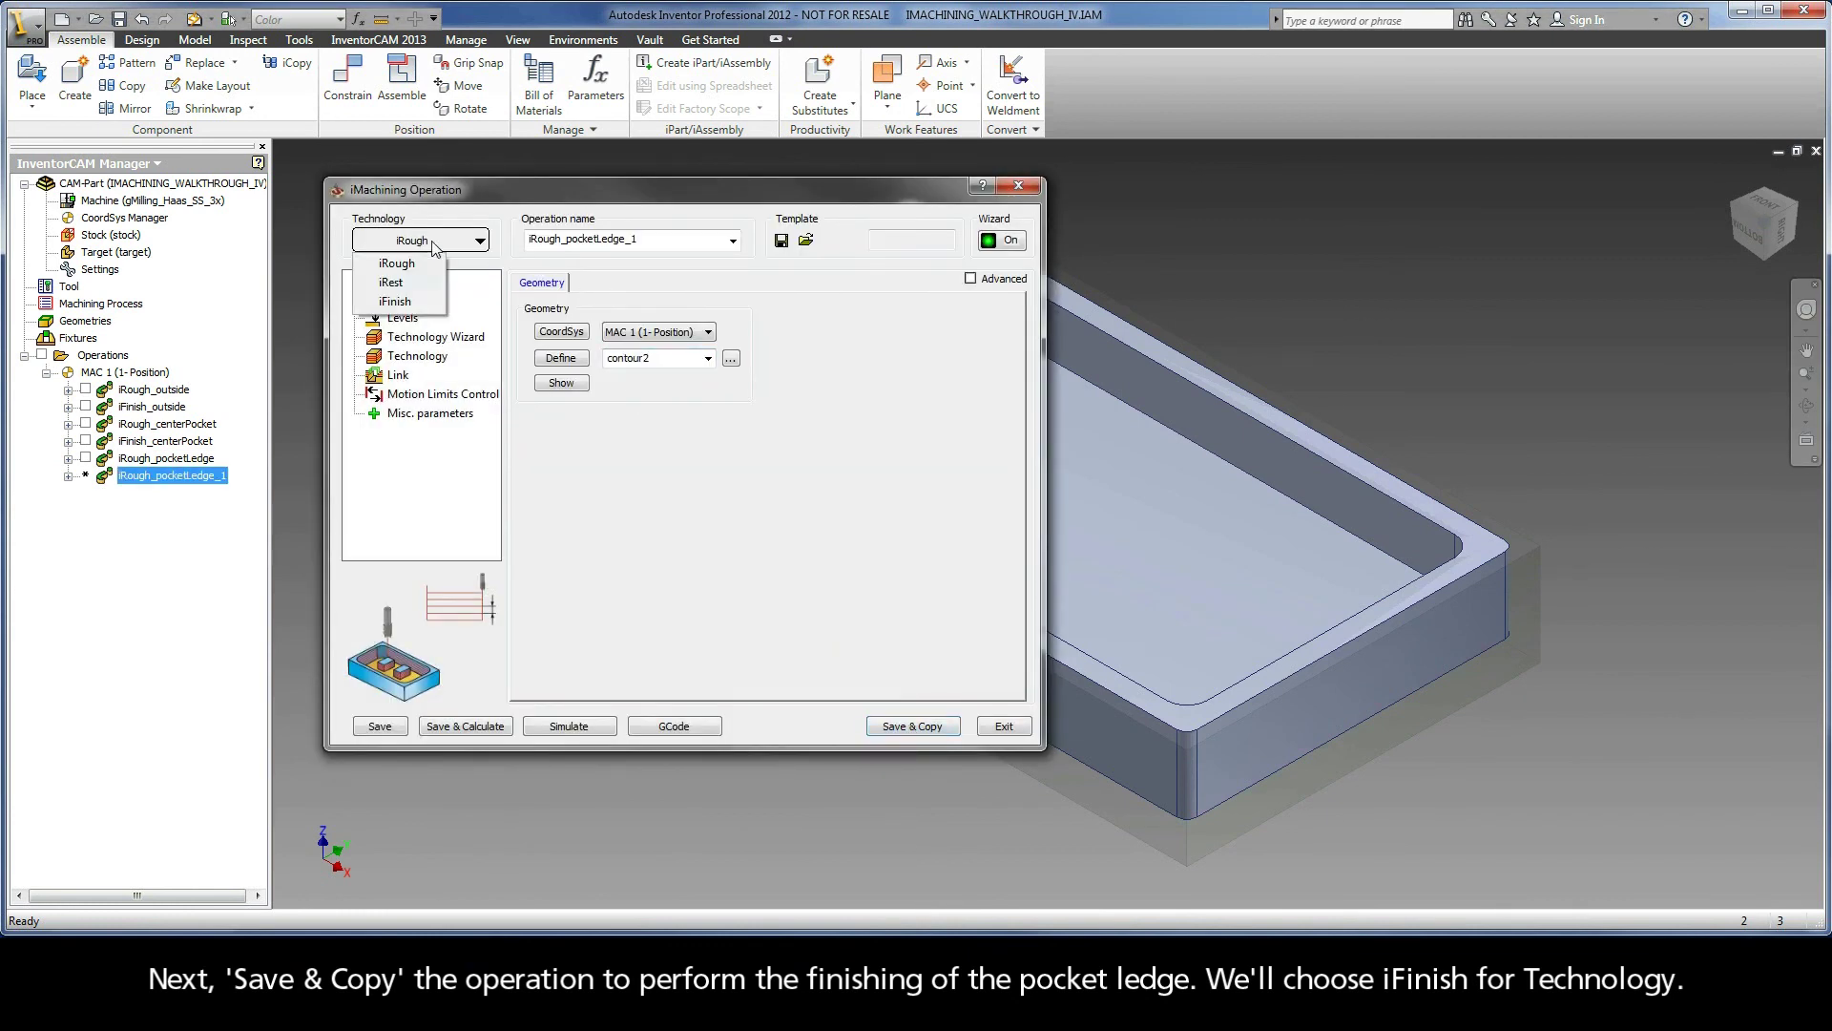
left_click(396, 301)
Name the copied operation iFinish_pocketLedge, then save and calculate it.
left_click(592, 240)
left_click_drag(605, 239, 570, 250)
type("pocketLedge")
left_click(468, 728)
Simulate the pocket ledge finishing in SolidVerify mode, replay it at reduced speed, then exit the simulation.
left_click(552, 727)
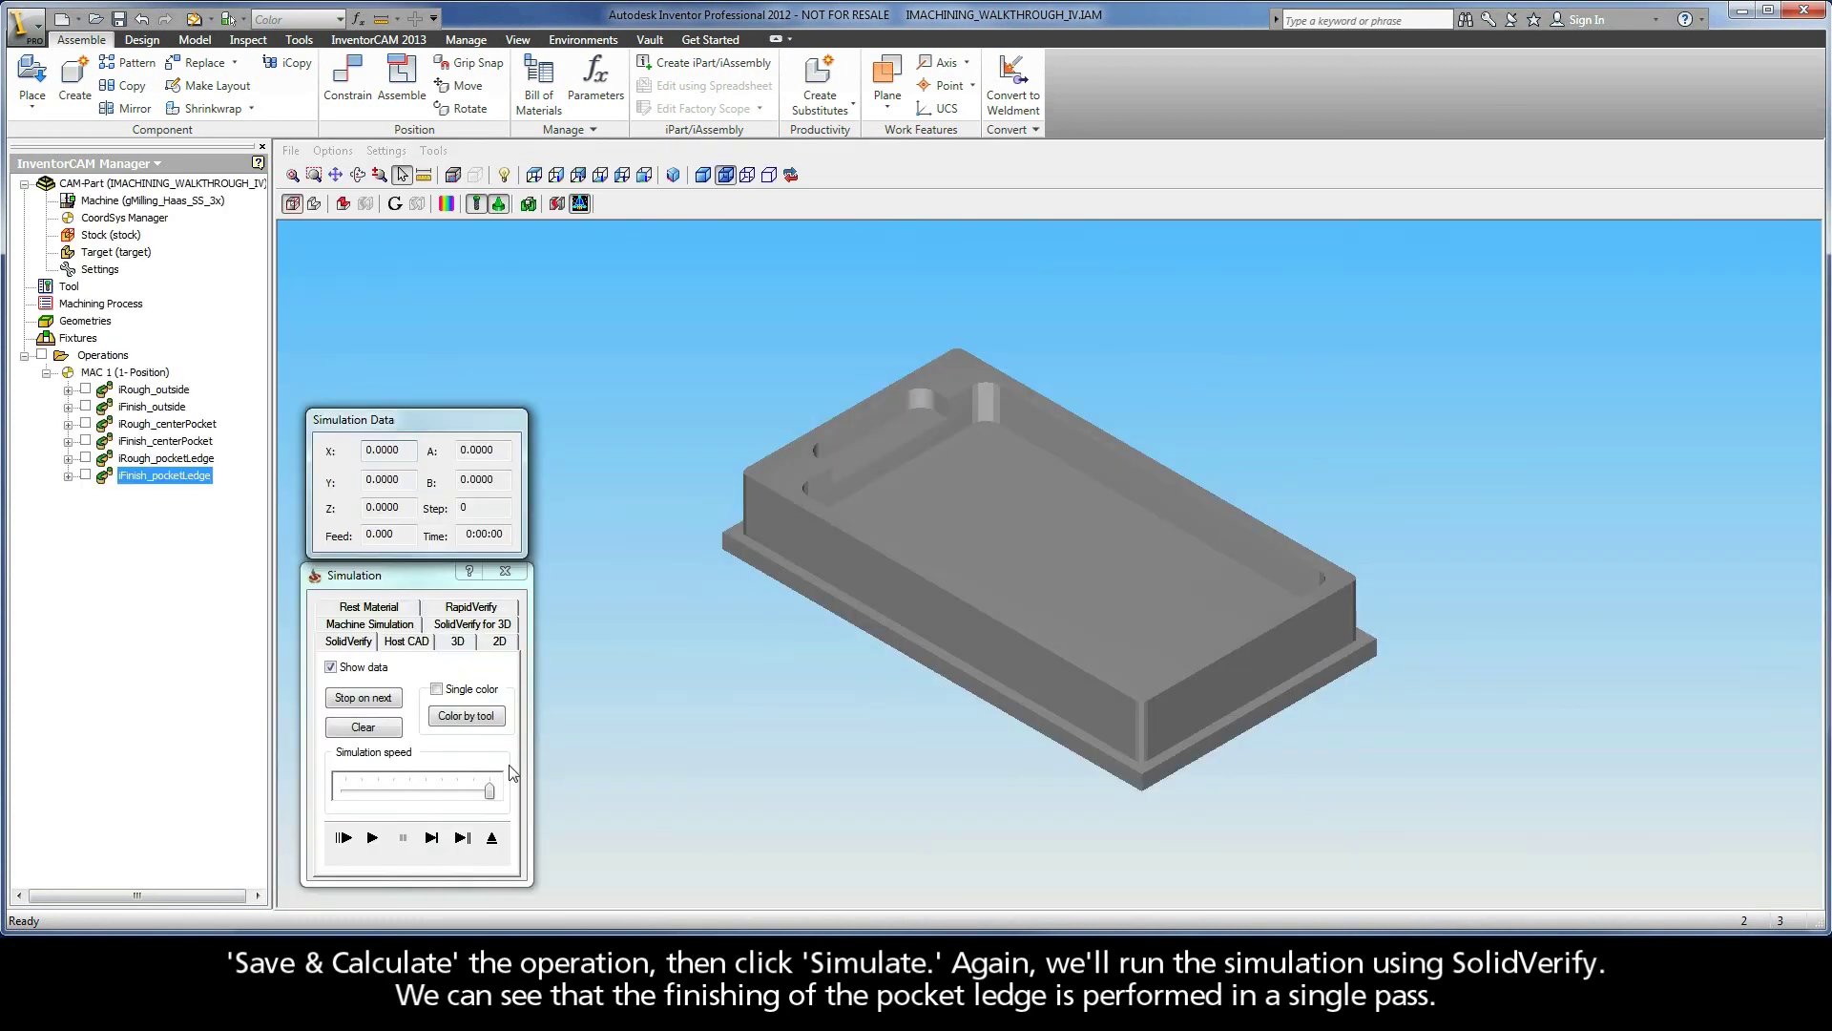
left_click(372, 837)
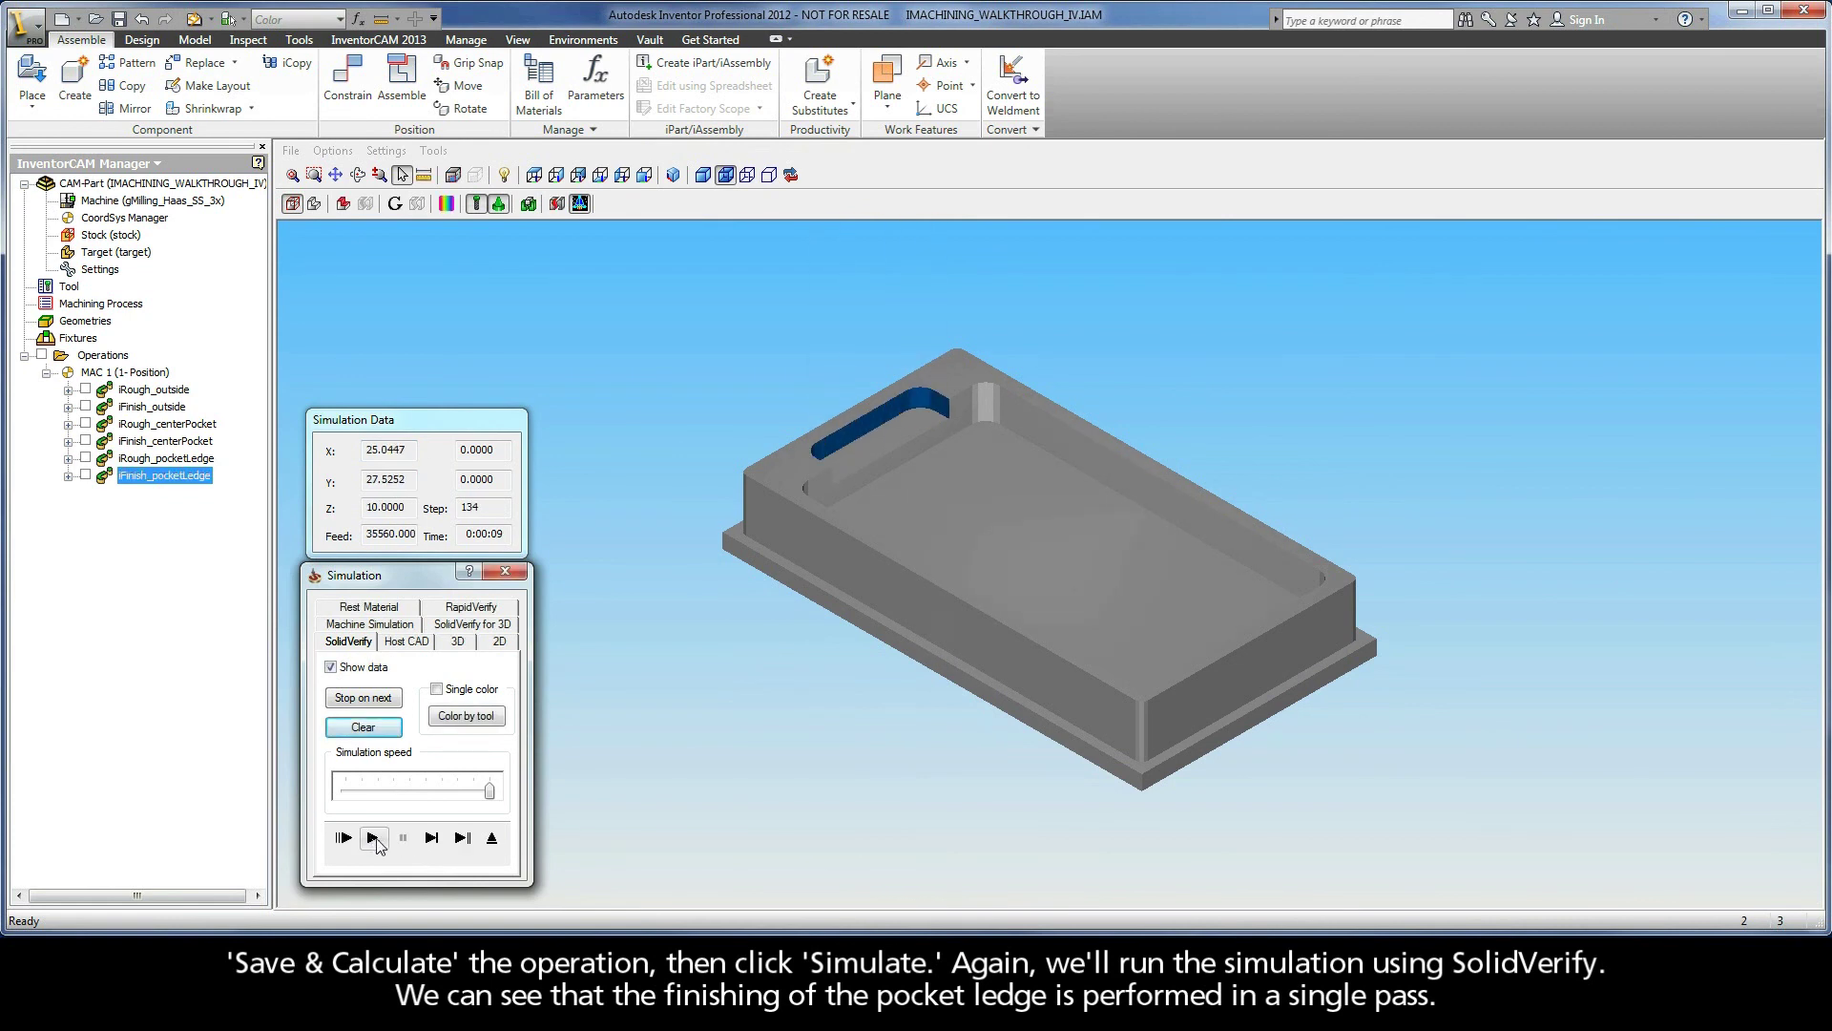
left_click_drag(490, 790, 441, 793)
left_click(372, 838)
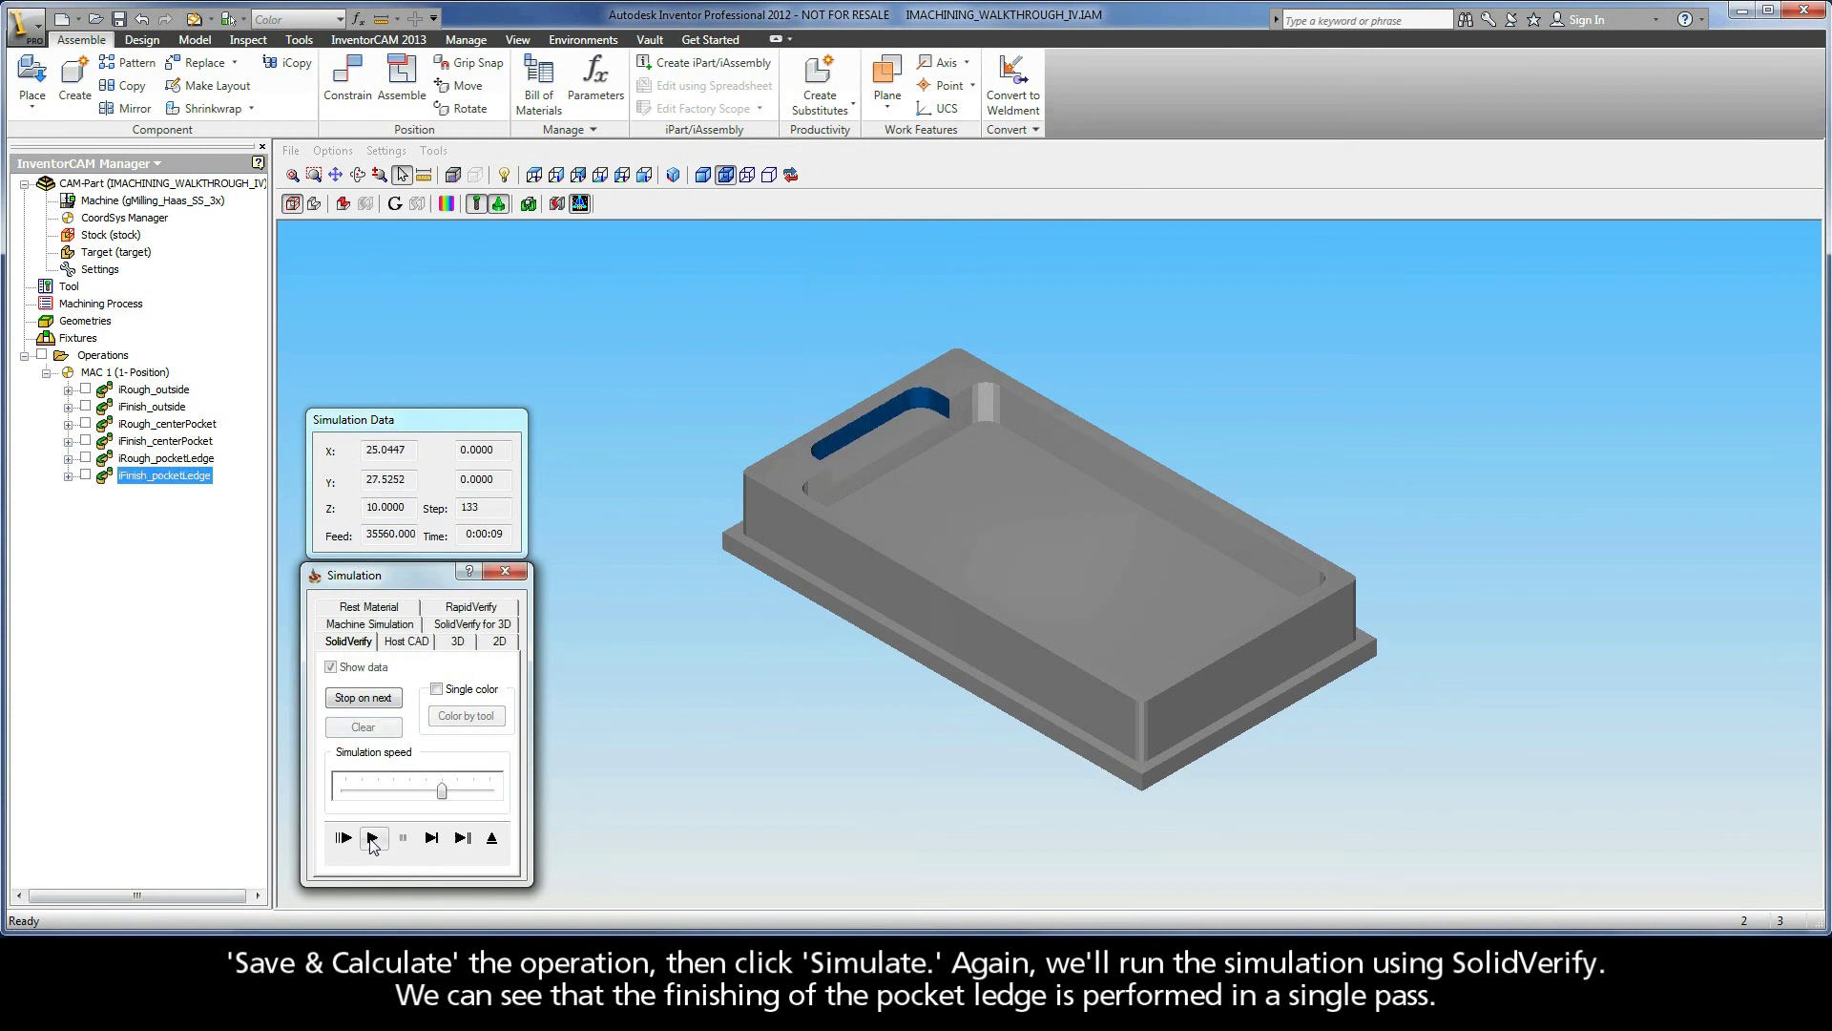
left_click(492, 838)
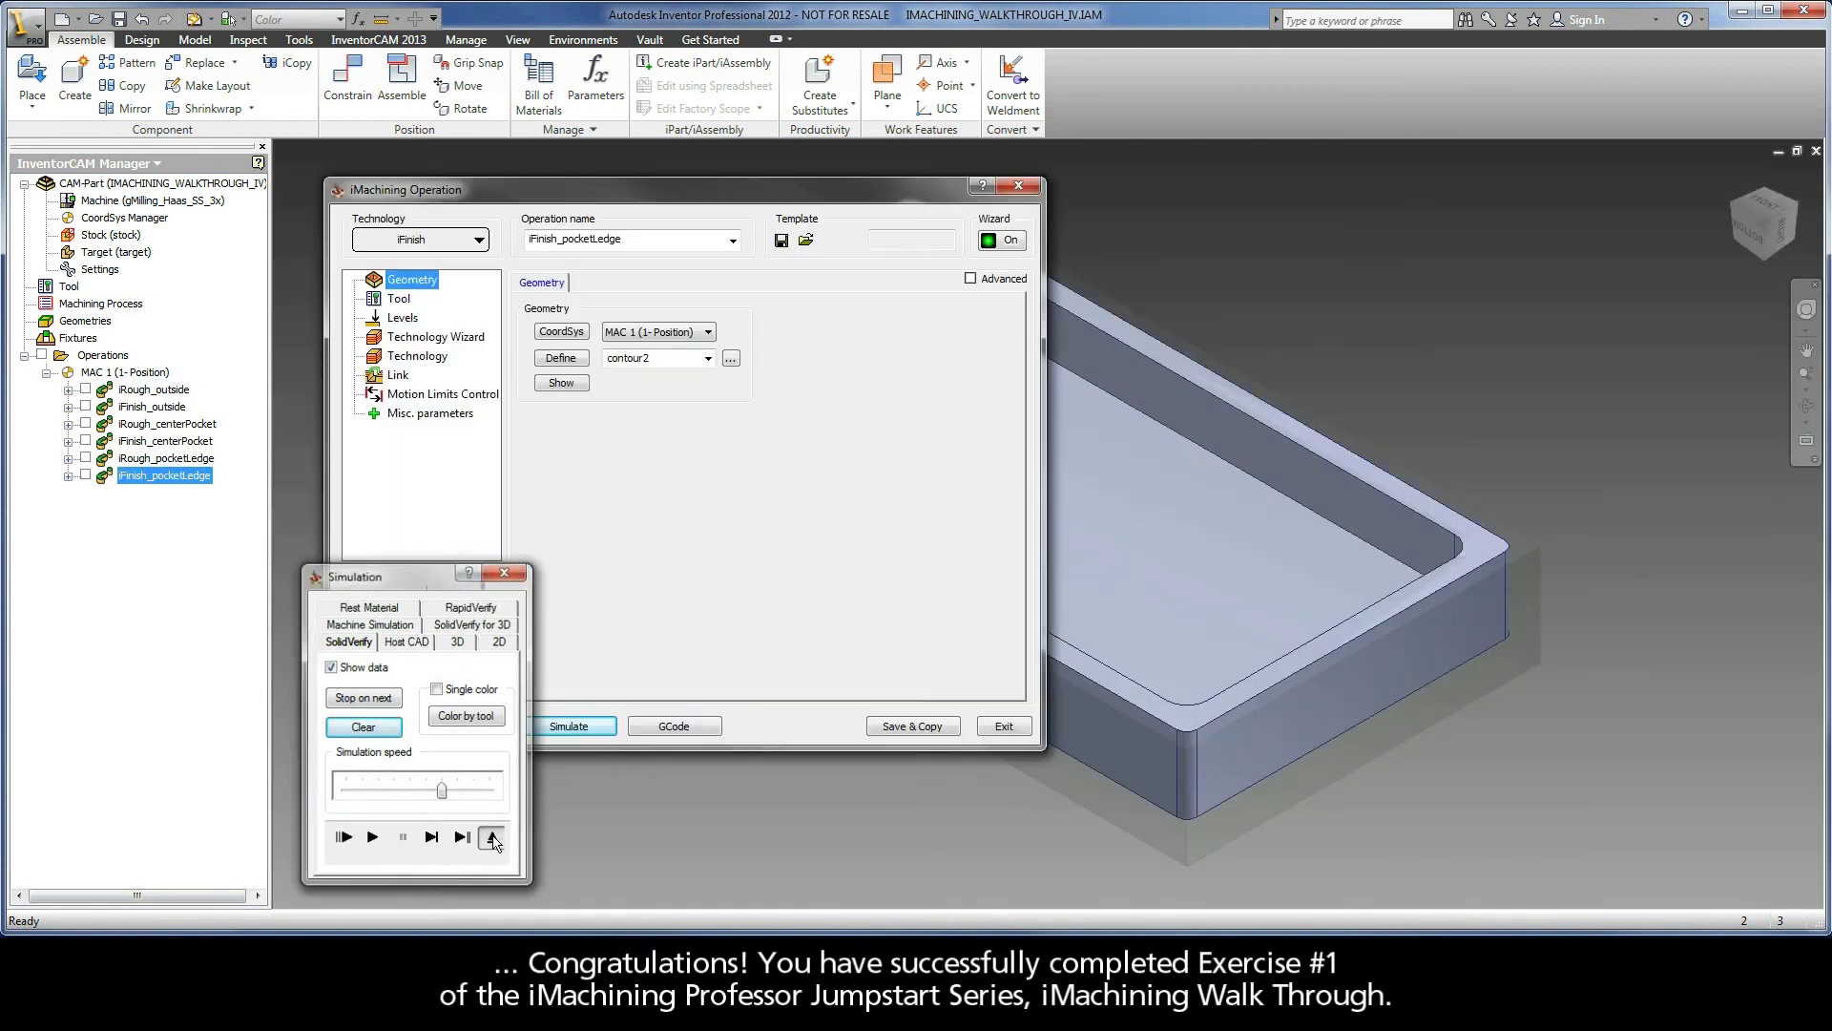